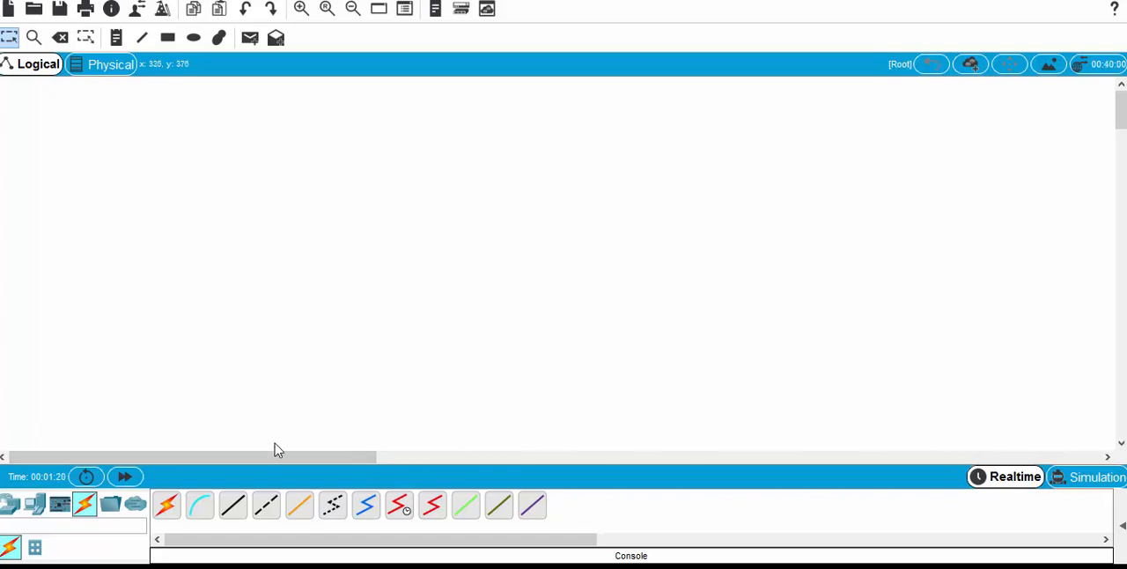
Step: Place two PCs in the empty workspace, one above the other
{"action": "left_click", "coordinate": [36, 509]}
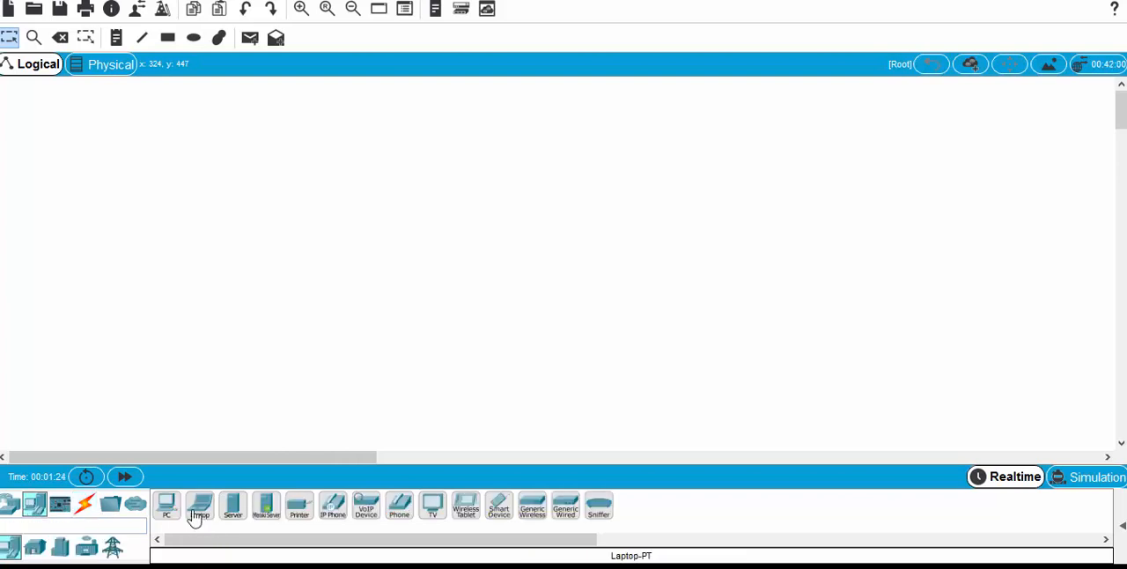
{"action": "left_click_drag", "start_coordinate": [164, 513], "coordinate": [275, 204]}
{"action": "left_click_drag", "start_coordinate": [169, 515], "coordinate": [284, 309]}
Step: Place a 2960 switch beside each PC and one 1941 router beyond the two switches
{"action": "left_click", "coordinate": [10, 504]}
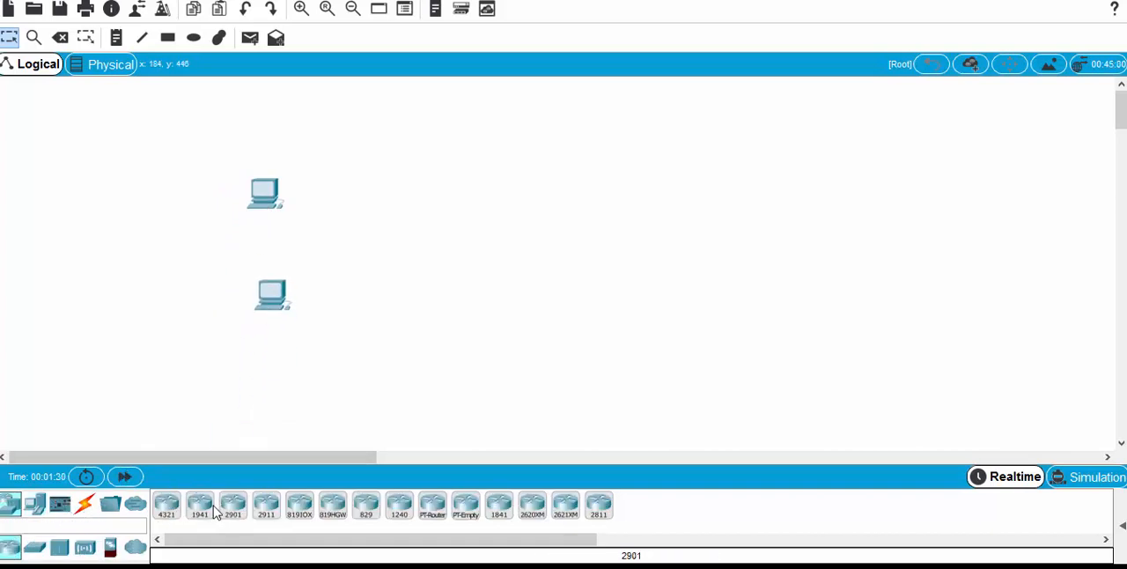
{"action": "left_click", "coordinate": [40, 552]}
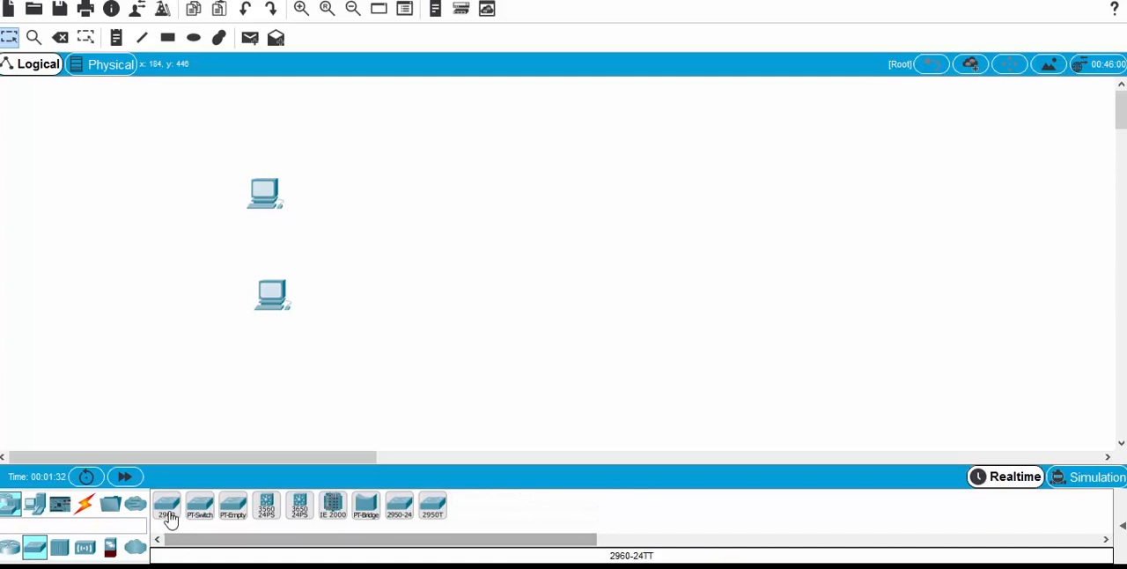
{"action": "left_click_drag", "start_coordinate": [166, 511], "coordinate": [443, 180]}
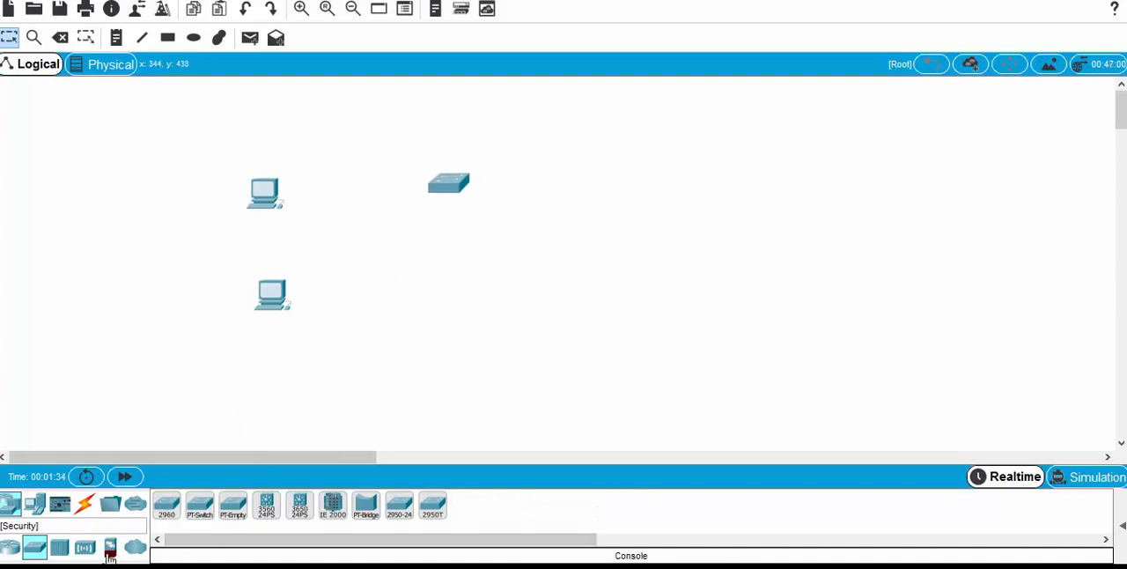
{"action": "left_click_drag", "start_coordinate": [159, 520], "coordinate": [448, 306]}
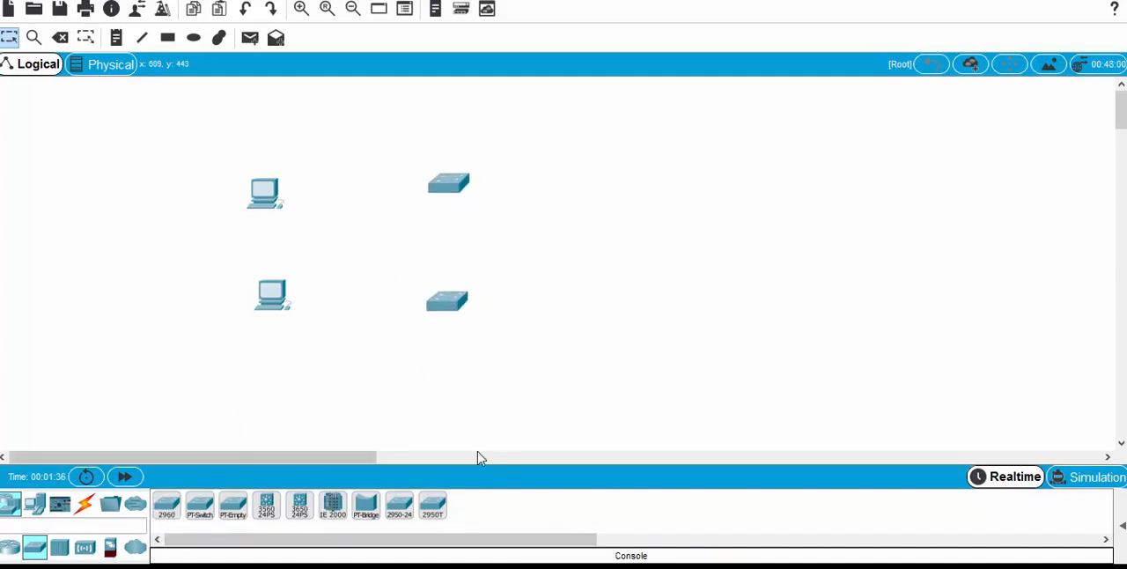
{"action": "left_click", "coordinate": [10, 547]}
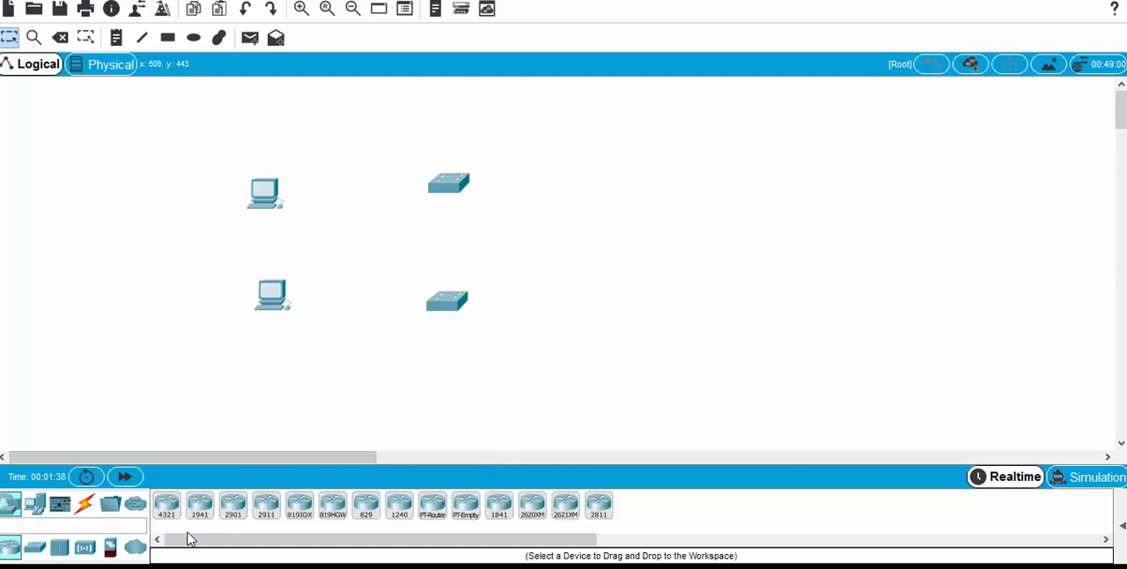
{"action": "left_click_drag", "start_coordinate": [201, 508], "coordinate": [652, 248]}
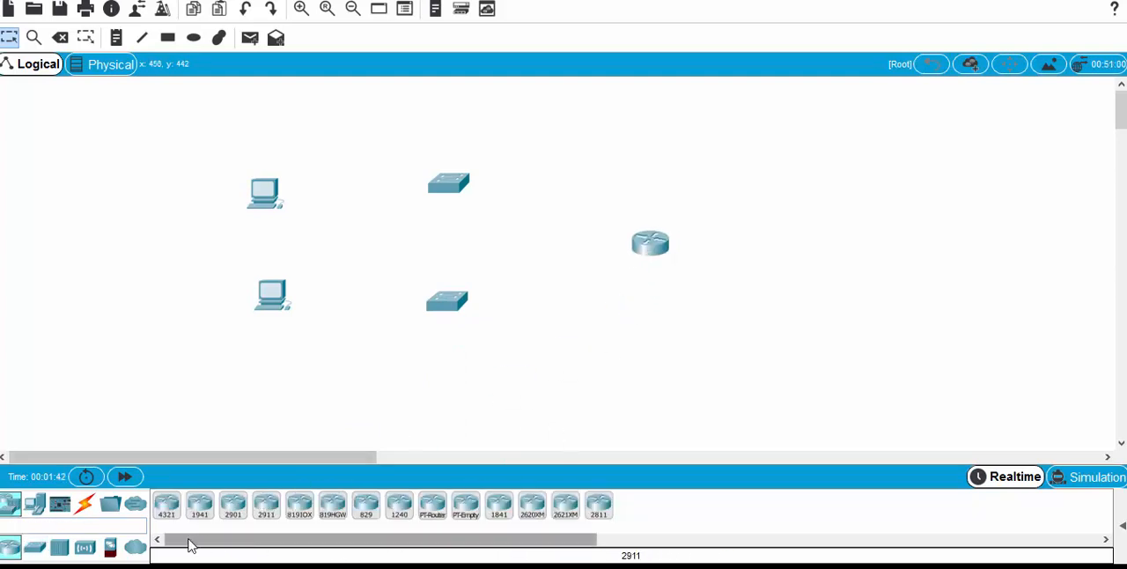
Step: Connect the upper PC to FastEthernet0/1 on the upper switch with a copper straight-through cable
{"action": "left_click", "coordinate": [86, 507]}
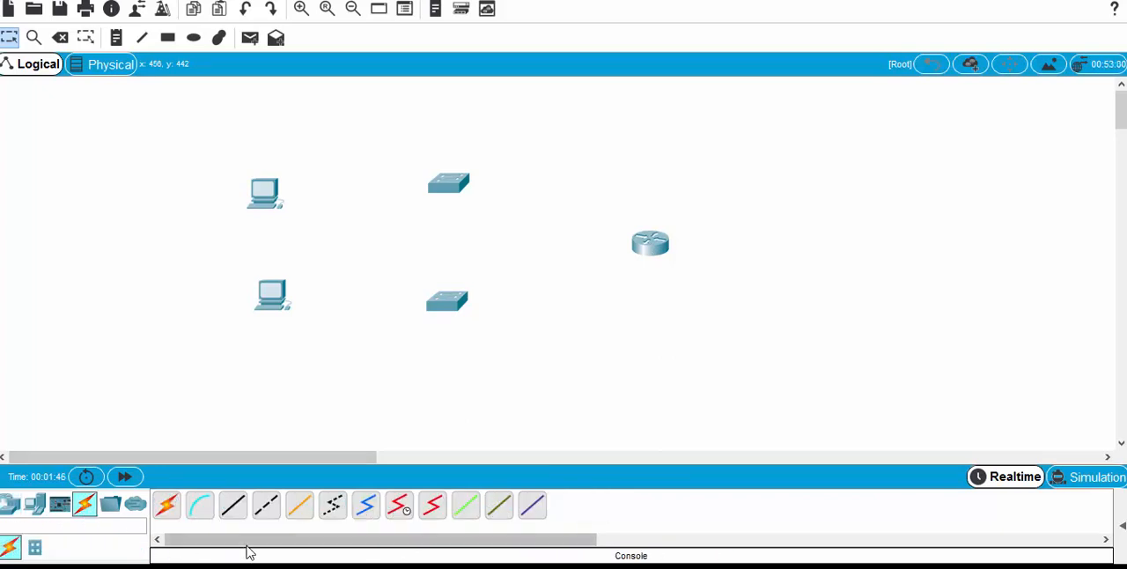
{"action": "left_click", "coordinate": [234, 509]}
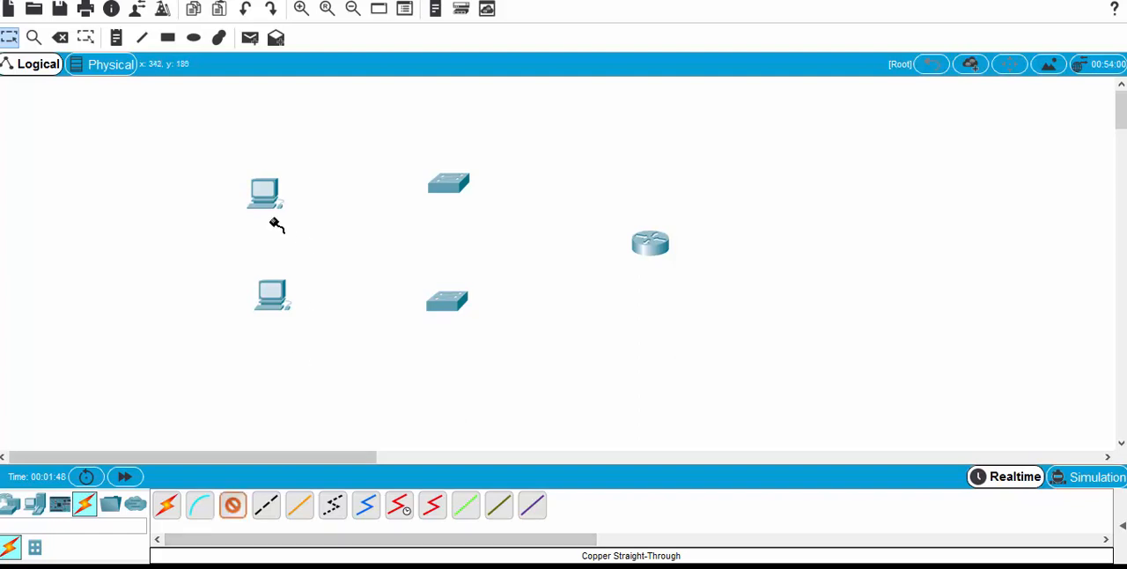
{"action": "left_click", "coordinate": [264, 191]}
{"action": "left_click", "coordinate": [324, 256]}
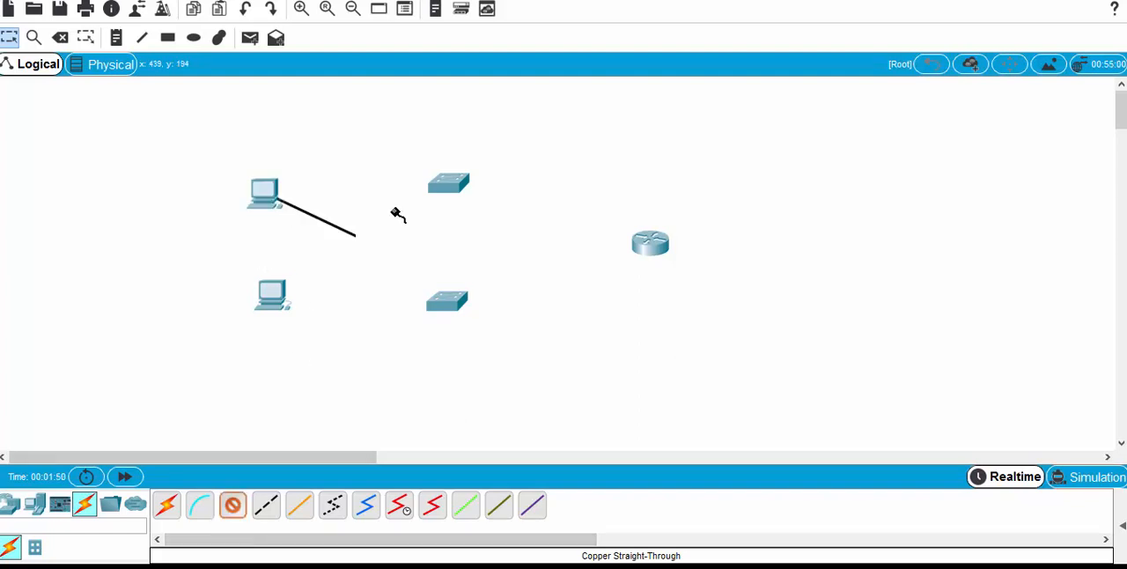
{"action": "left_click", "coordinate": [451, 185]}
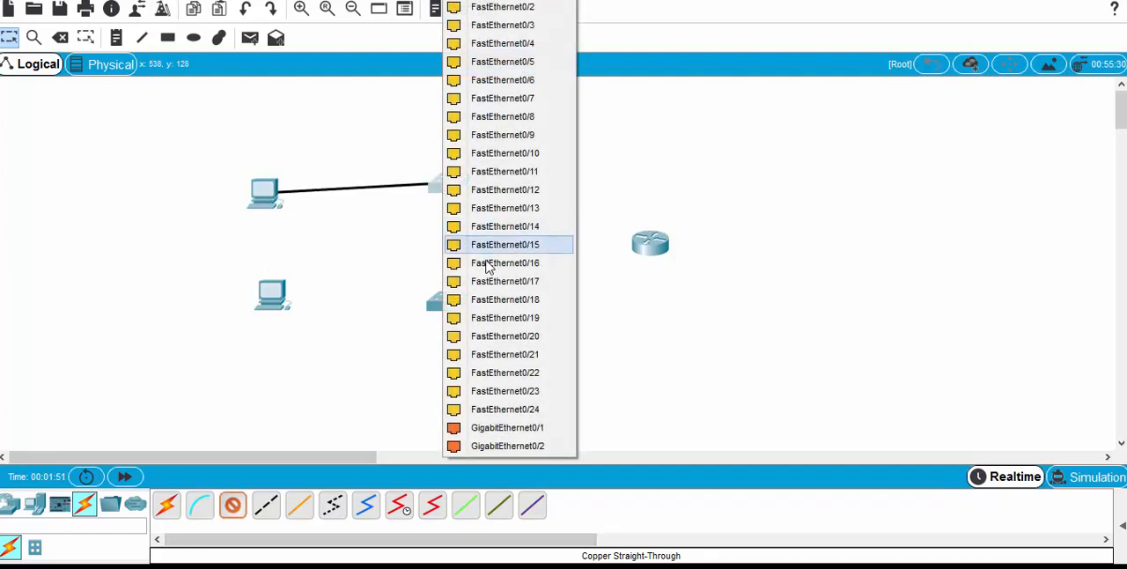
{"action": "left_click", "coordinate": [500, 3]}
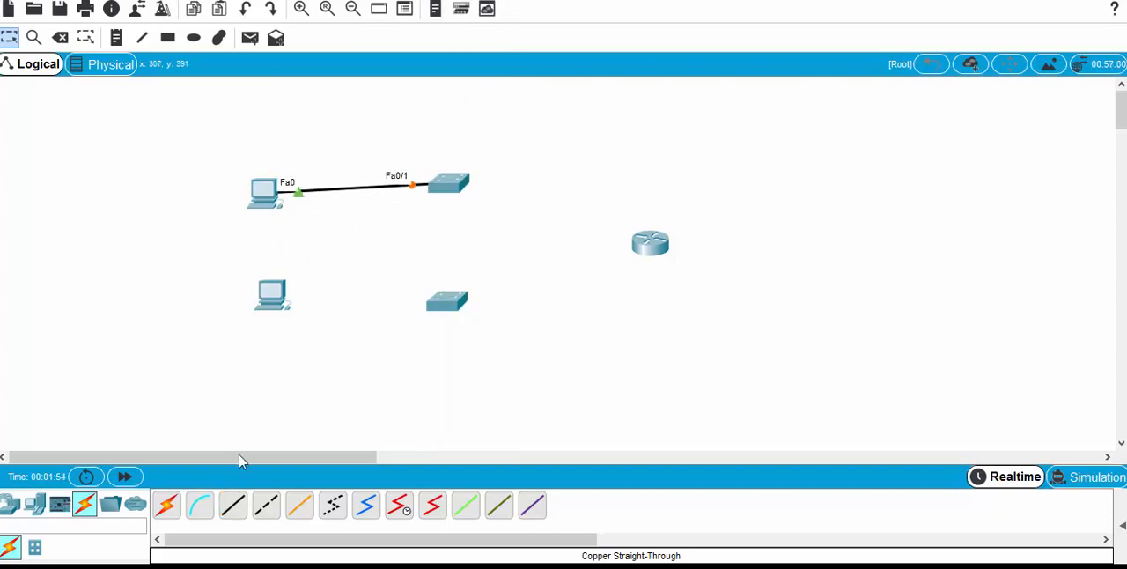
Step: Connect the lower PC to FastEthernet0/1 on the lower switch with a copper straight-through cable
{"action": "left_click", "coordinate": [230, 504]}
{"action": "left_click", "coordinate": [326, 360]}
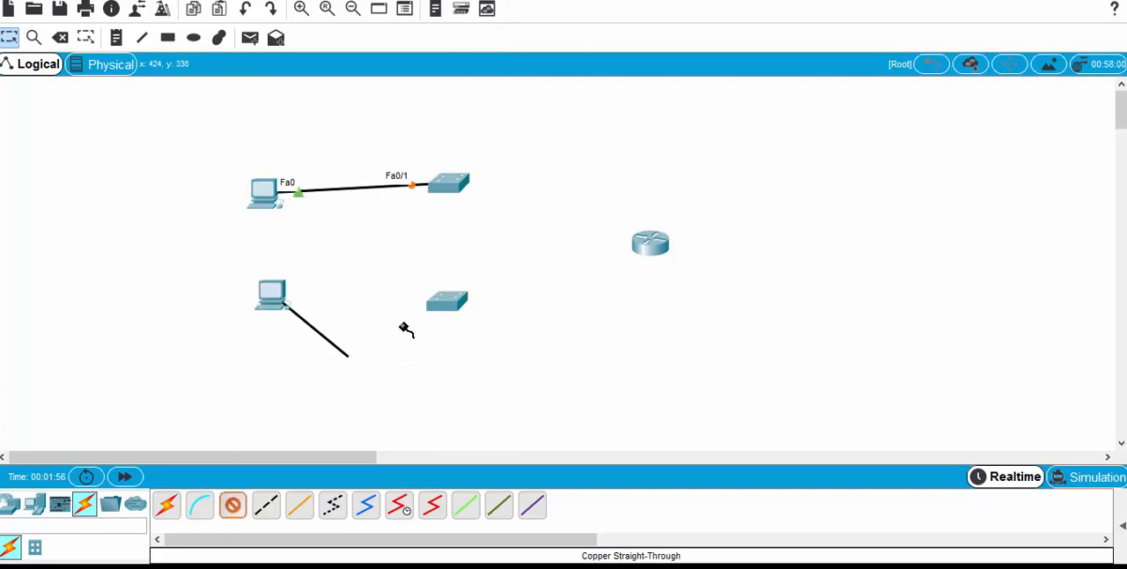
{"action": "left_click", "coordinate": [447, 301]}
{"action": "left_click", "coordinate": [501, 3]}
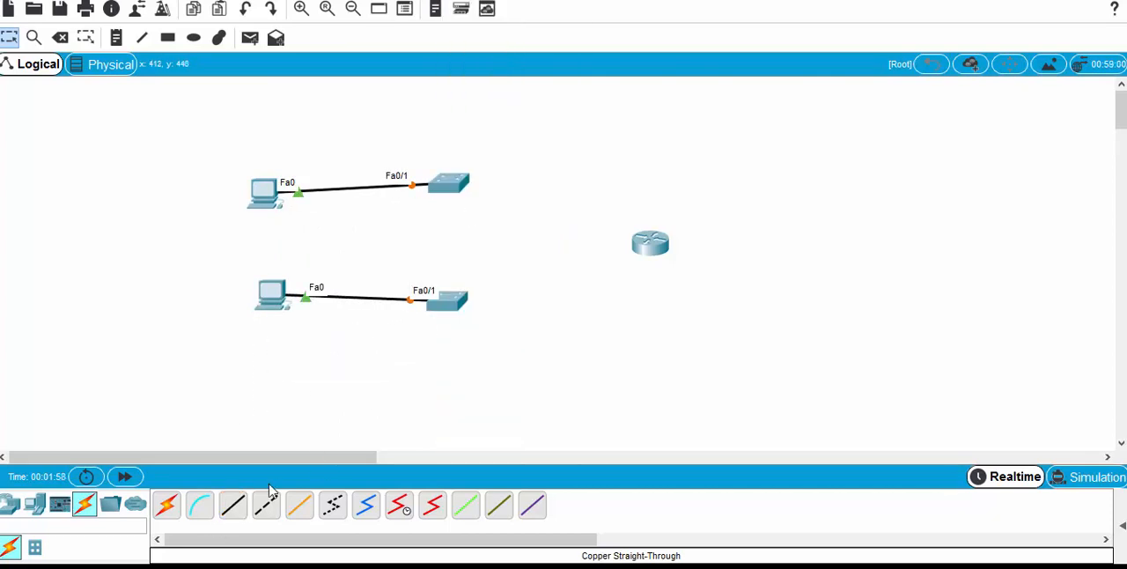
Step: Connect the upper switch's FastEthernet0/2 to the router's GigabitEthernet0/0 with a copper straight-through cable
{"action": "left_click", "coordinate": [233, 507]}
{"action": "left_click", "coordinate": [456, 183]}
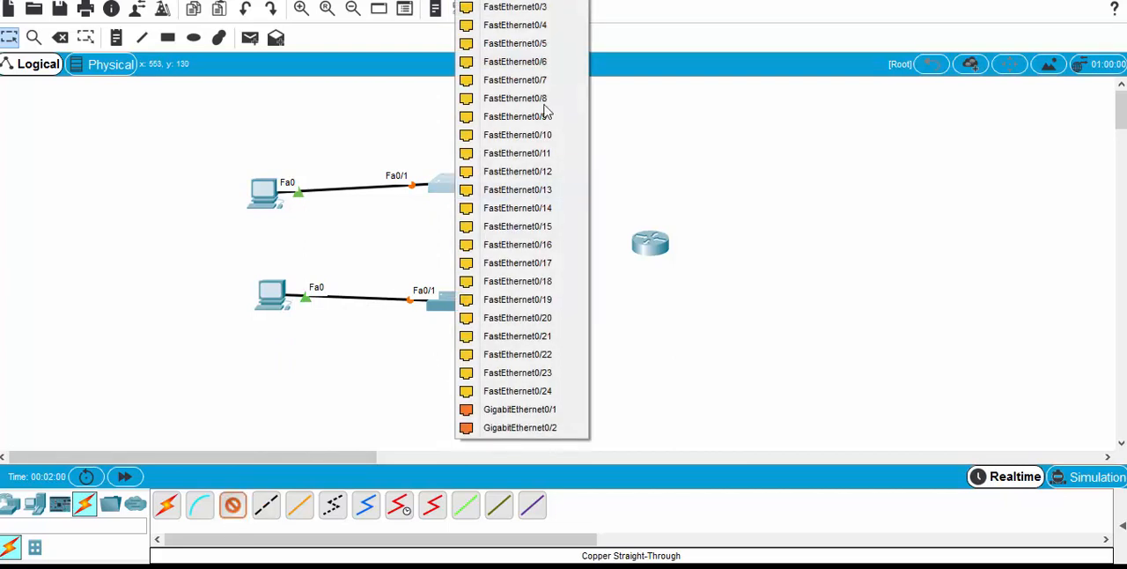
{"action": "left_click", "coordinate": [503, 4]}
{"action": "left_click", "coordinate": [655, 243]}
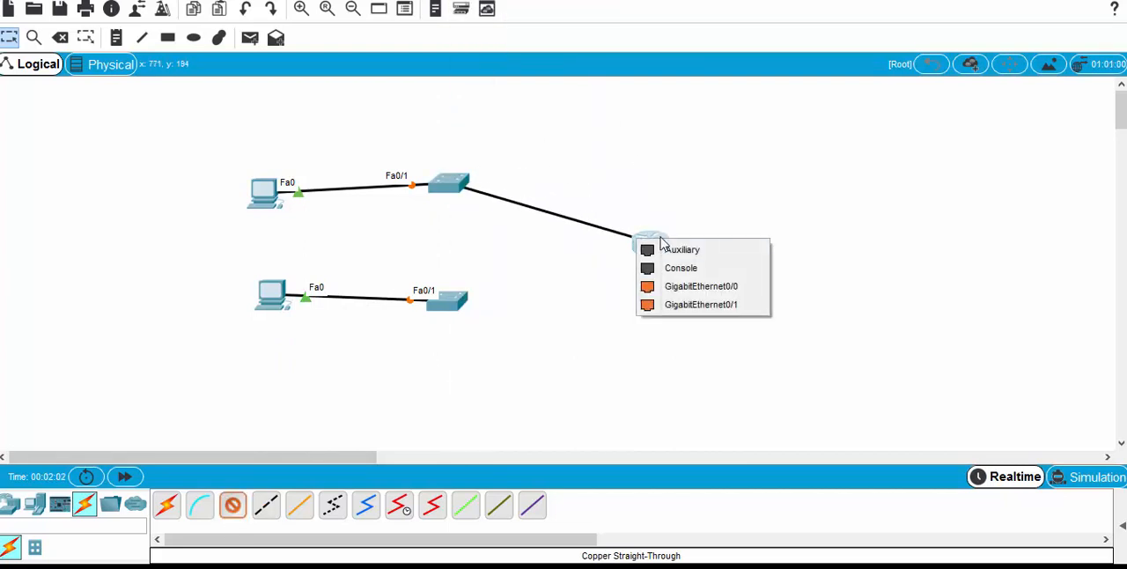
{"action": "left_click", "coordinate": [694, 284]}
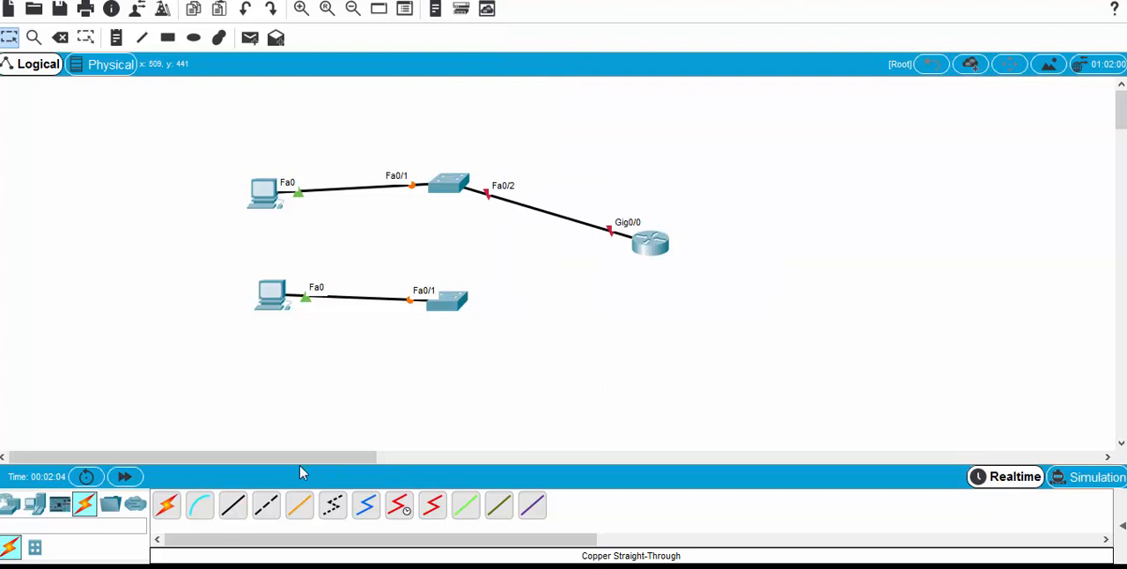
Step: Connect the lower switch's GigabitEthernet0/2 to the router's GigabitEthernet0/1 with a copper straight-through cable
{"action": "left_click", "coordinate": [233, 505]}
{"action": "left_click", "coordinate": [449, 302]}
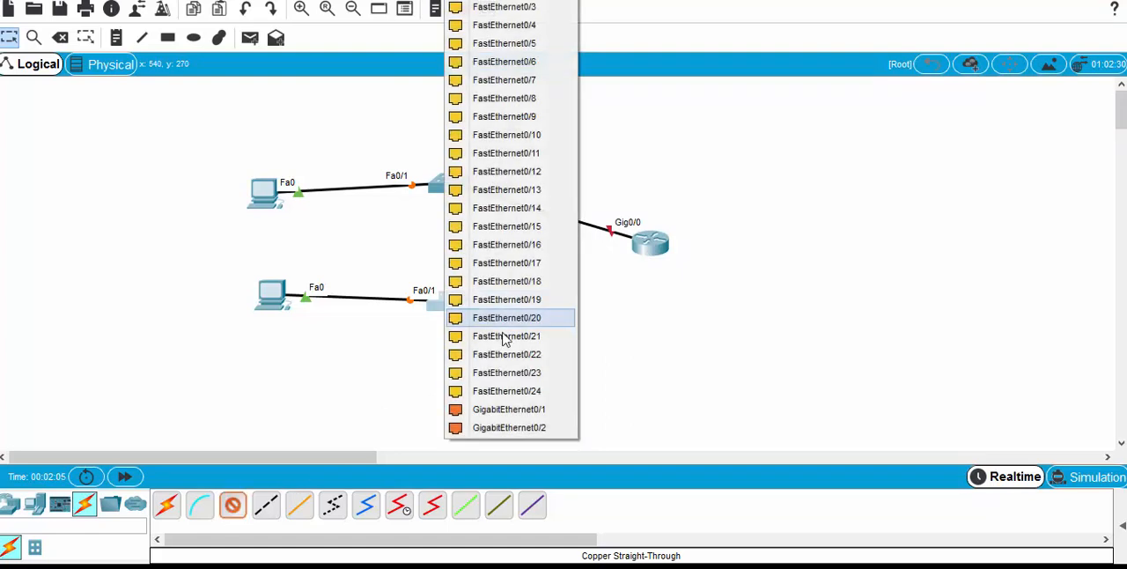
{"action": "left_click", "coordinate": [528, 427]}
{"action": "left_click", "coordinate": [647, 248]}
{"action": "left_click", "coordinate": [705, 291]}
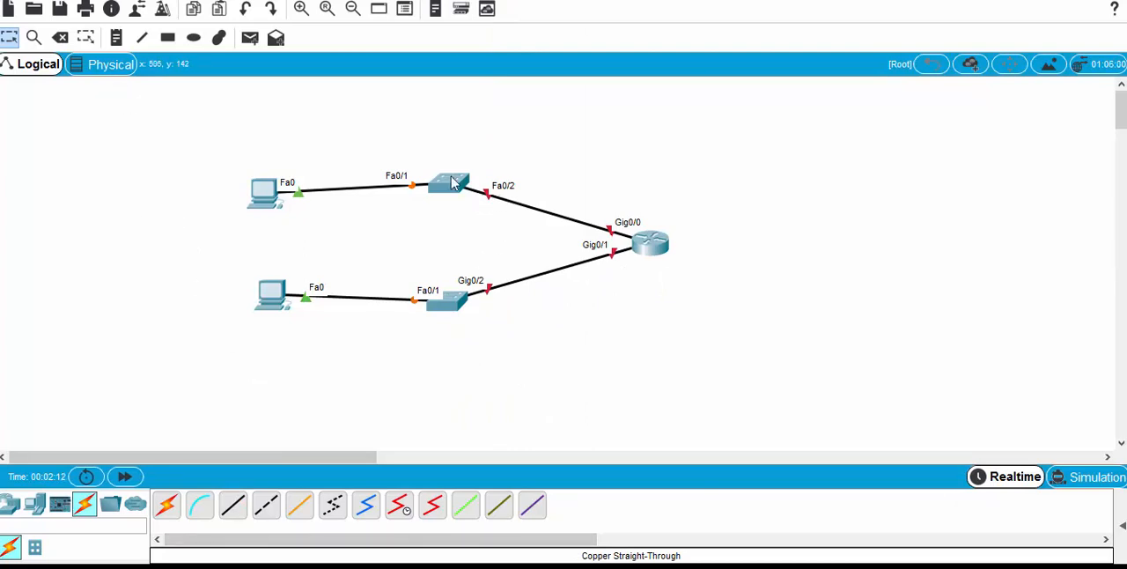
Step: Replace the upper switch's router cable with a copper straight-through link from switch GigabitEthernet0/1 to router GigabitEthernet0/0
{"action": "left_click", "coordinate": [60, 37]}
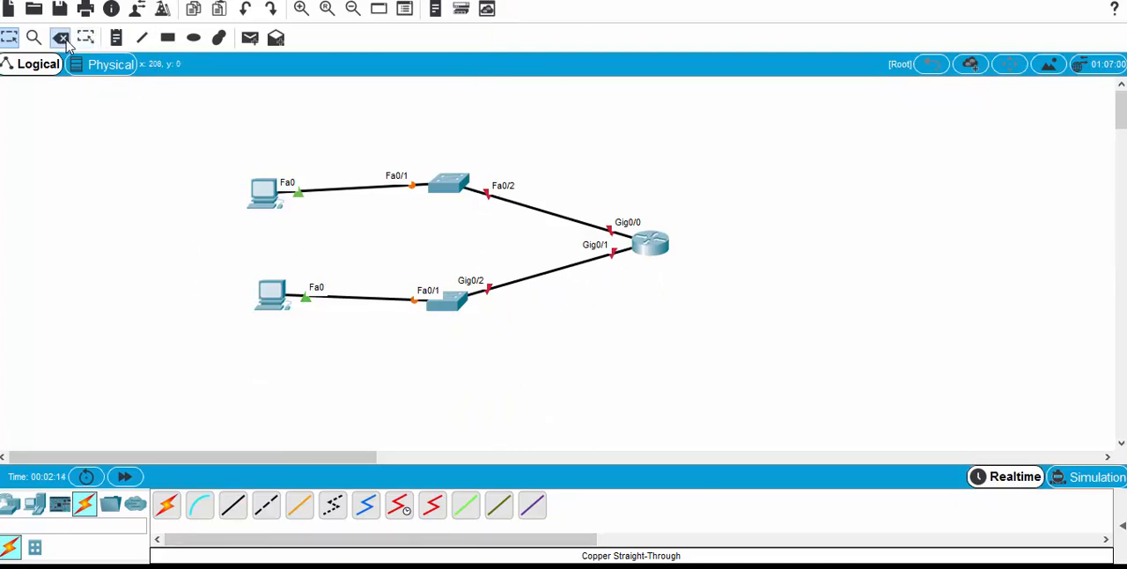
{"action": "left_click", "coordinate": [513, 200]}
{"action": "left_click", "coordinate": [233, 505]}
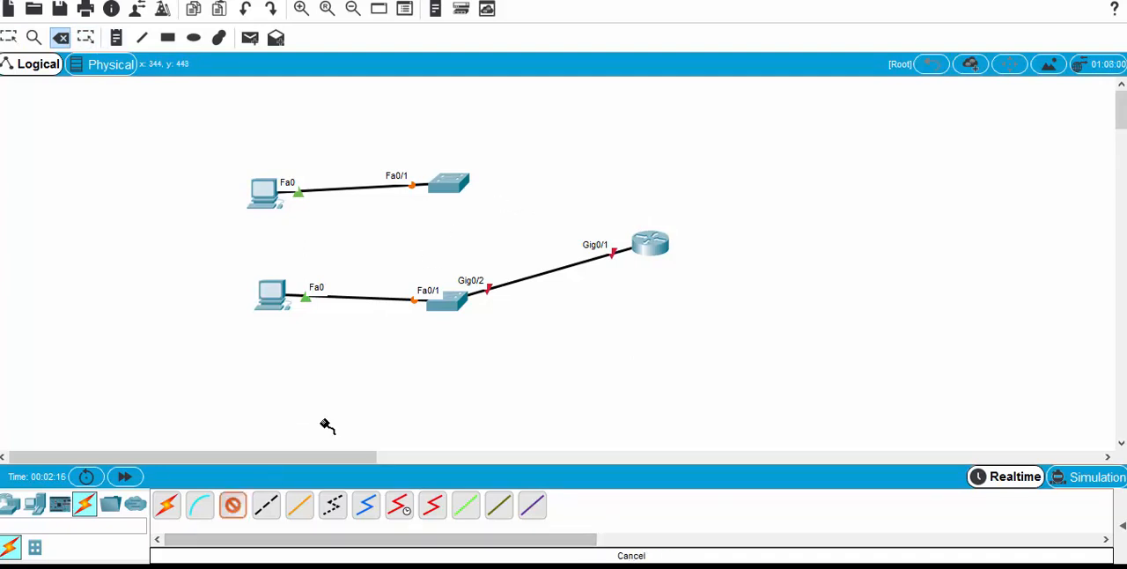
{"action": "left_click", "coordinate": [458, 183]}
{"action": "left_click", "coordinate": [522, 409]}
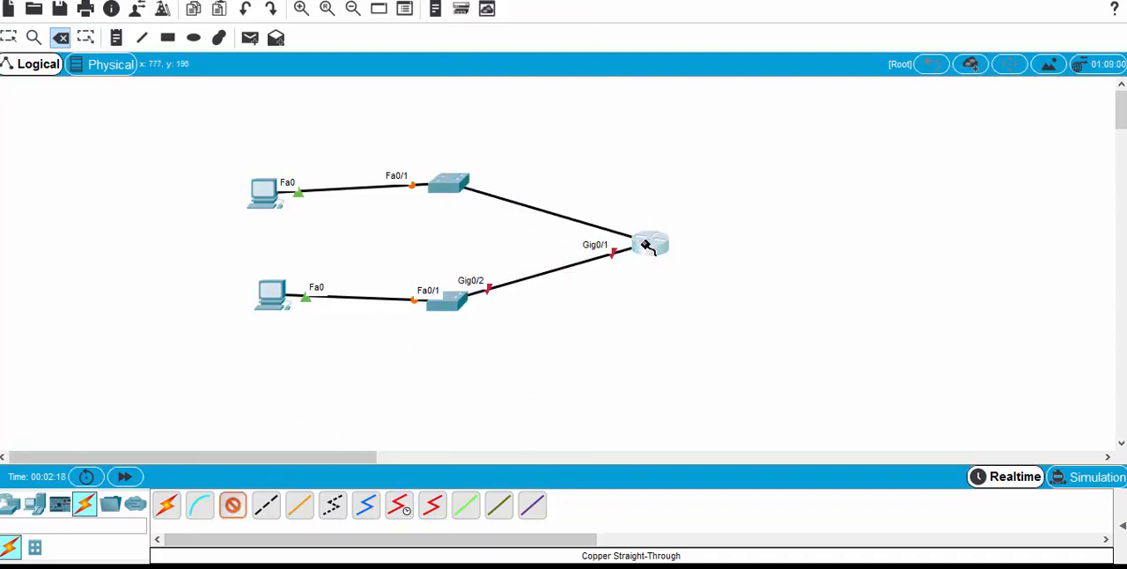
{"action": "left_click", "coordinate": [648, 244]}
{"action": "left_click", "coordinate": [691, 287]}
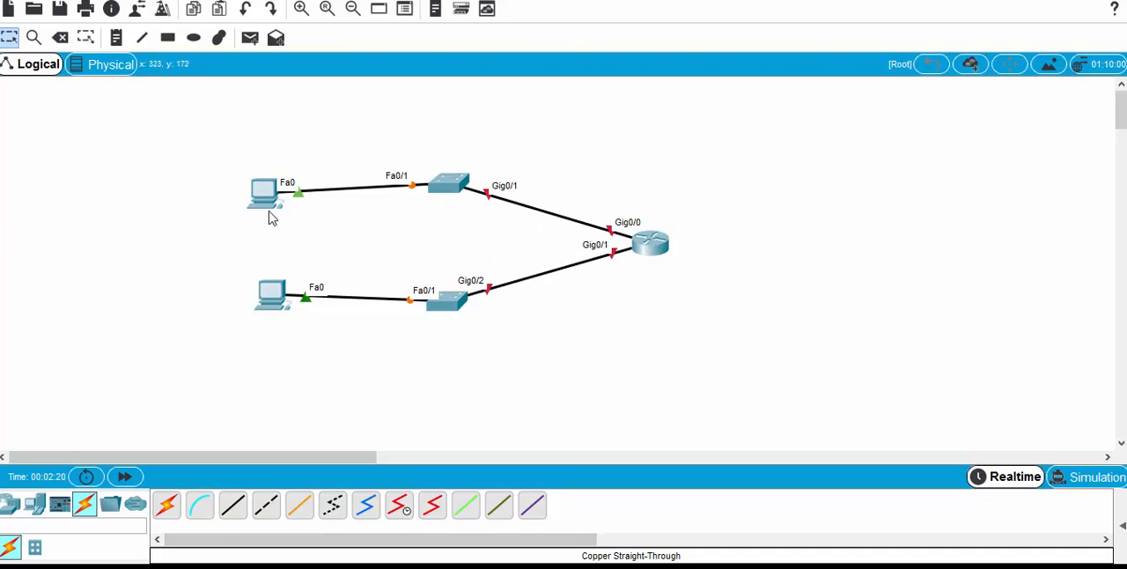
Step: Spread the two PCs slightly apart by moving the upper one up and the lower one down
{"action": "left_click_drag", "start_coordinate": [266, 202], "coordinate": [269, 184]}
{"action": "left_click_drag", "start_coordinate": [274, 296], "coordinate": [264, 306]}
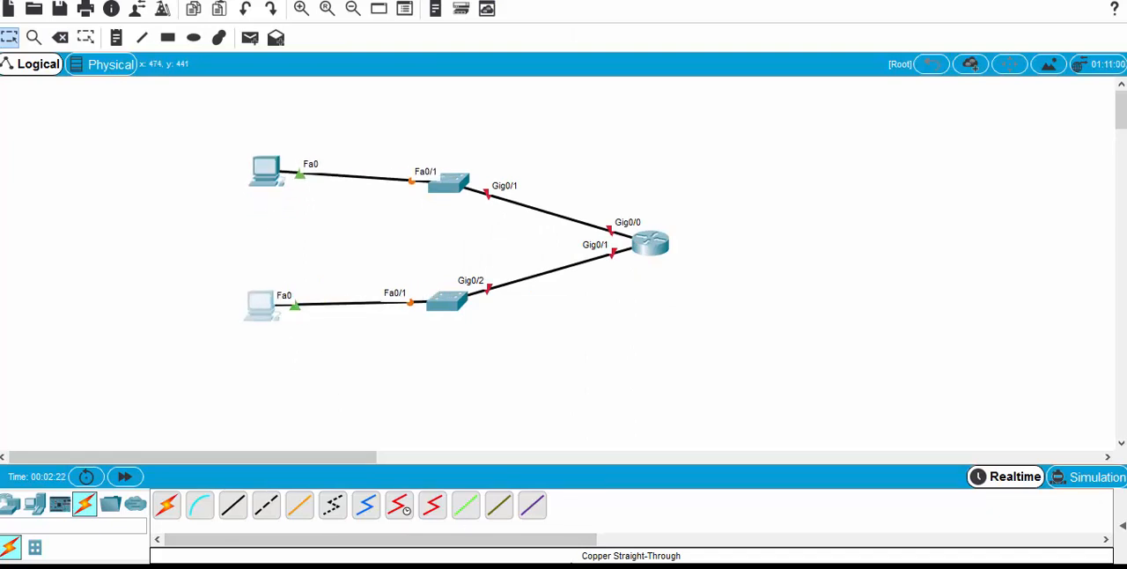
Step: Add a note reading 2001:db8:acad:1::/64 and position it above the upper switch
{"action": "left_click", "coordinate": [115, 42]}
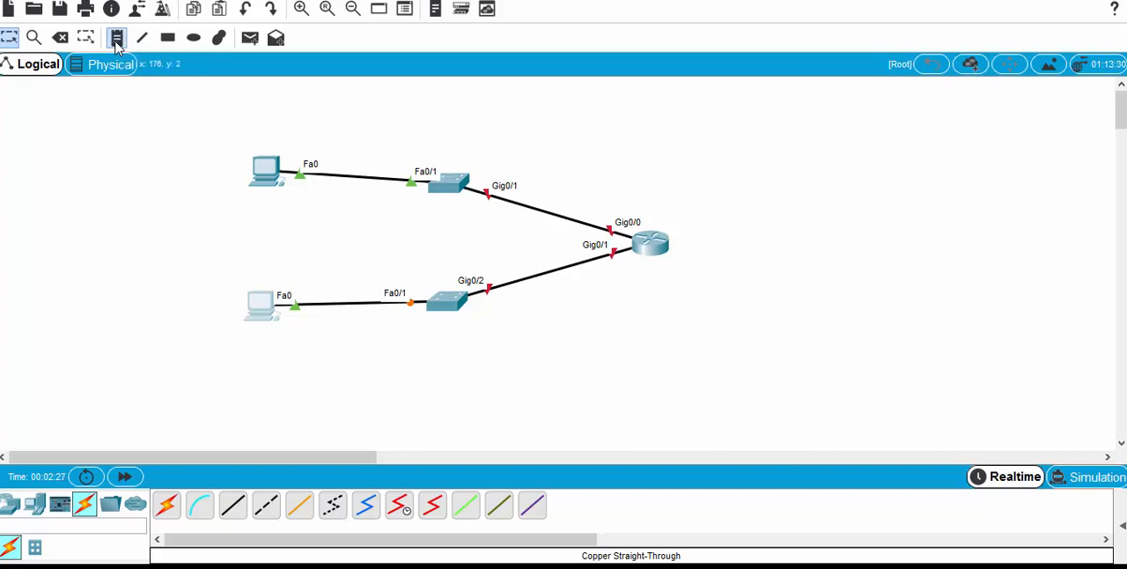
{"action": "left_click", "coordinate": [236, 123]}
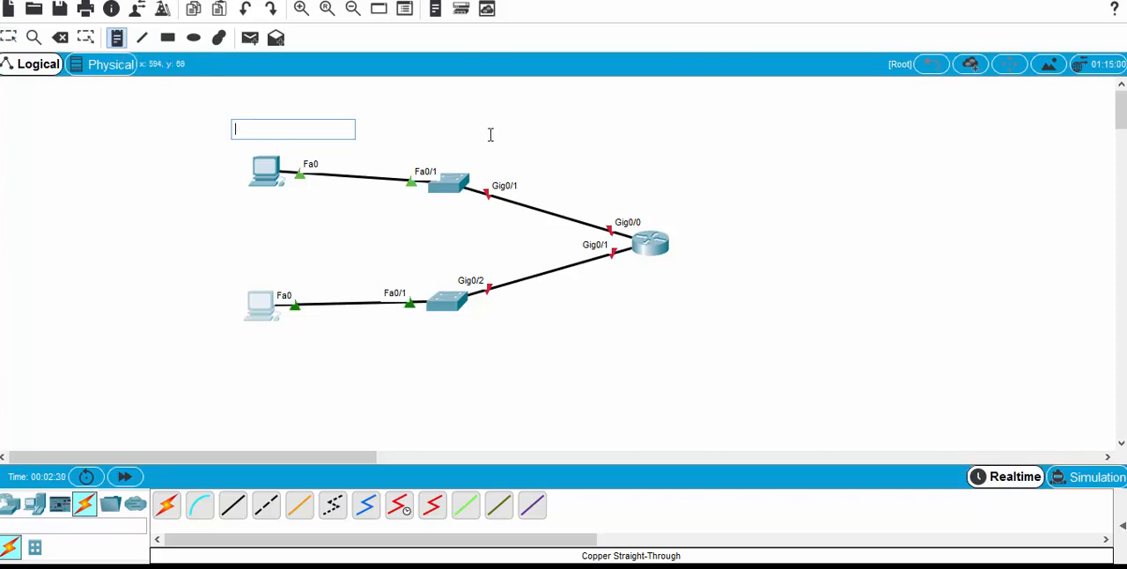
{"action": "type", "text": "2001:db8:acad"}
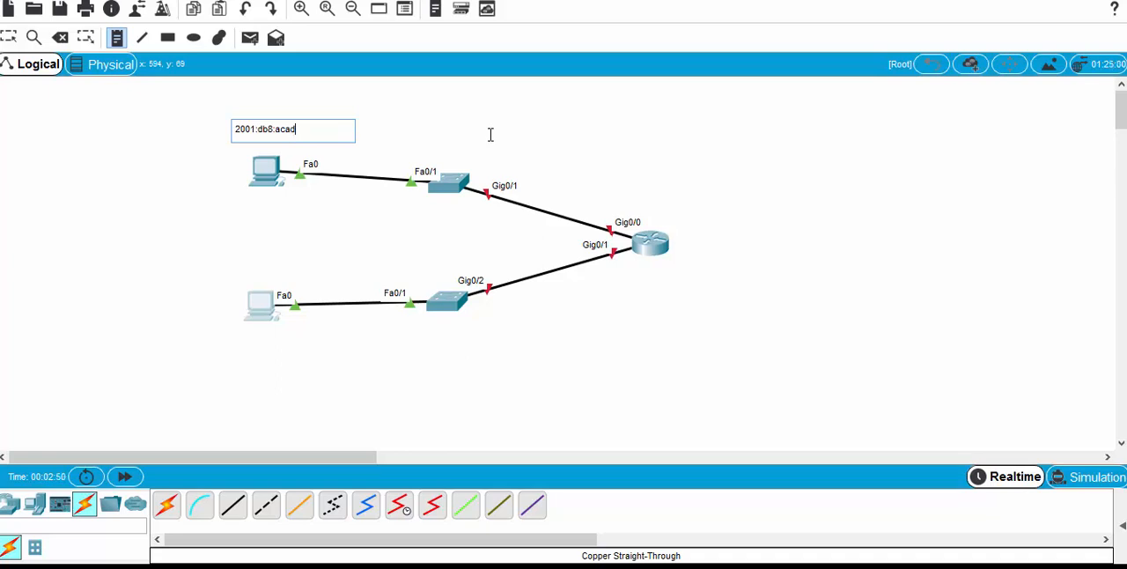
{"action": "type", "text": "1::/64"}
{"action": "key", "text": "Escape"}
{"action": "left_click_drag", "start_coordinate": [265, 129], "coordinate": [418, 144]}
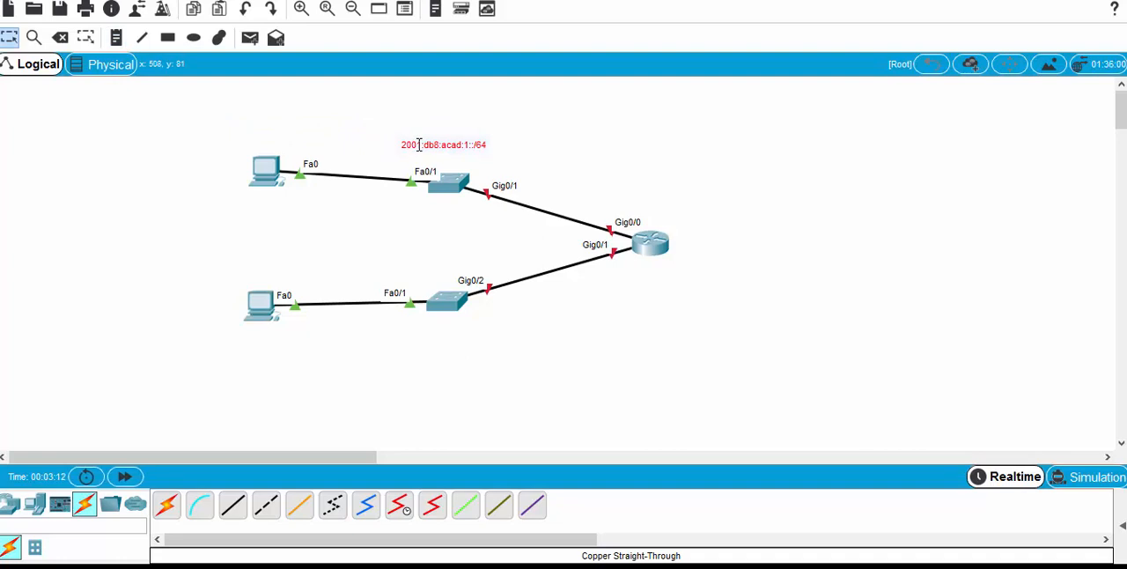
Step: Duplicate the network address note below the lower switch and change its text to 2001:db8:acad:2::/64
{"action": "key", "text": "ctrl+v"}
{"action": "left_click_drag", "start_coordinate": [444, 153], "coordinate": [458, 336]}
{"action": "double_click", "coordinate": [484, 328]}
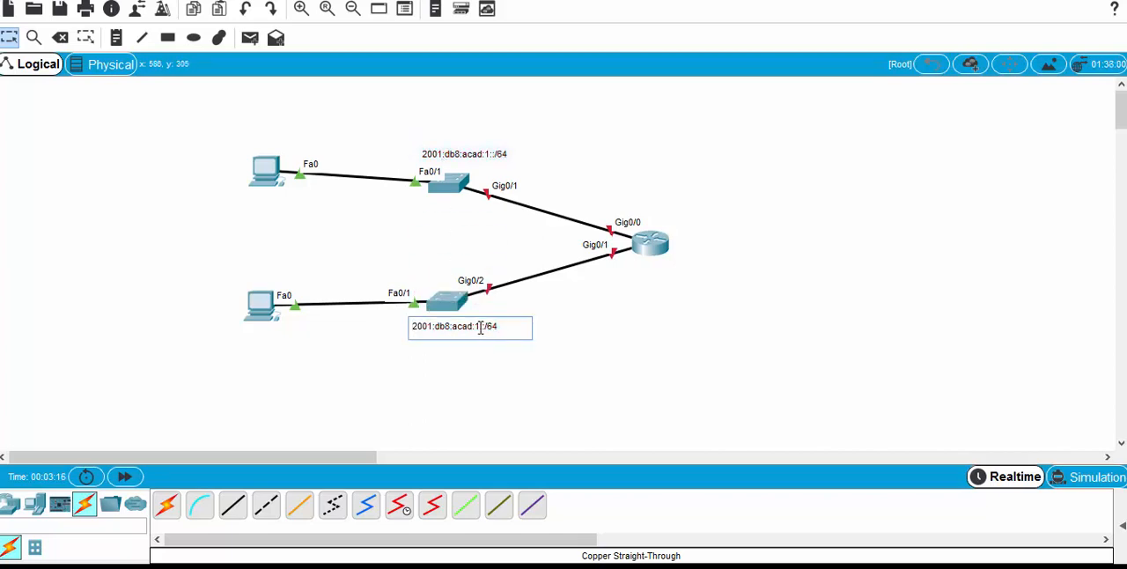
{"action": "key", "text": "BackSpace"}
{"action": "type", "text": "2"}
{"action": "left_click", "coordinate": [443, 380]}
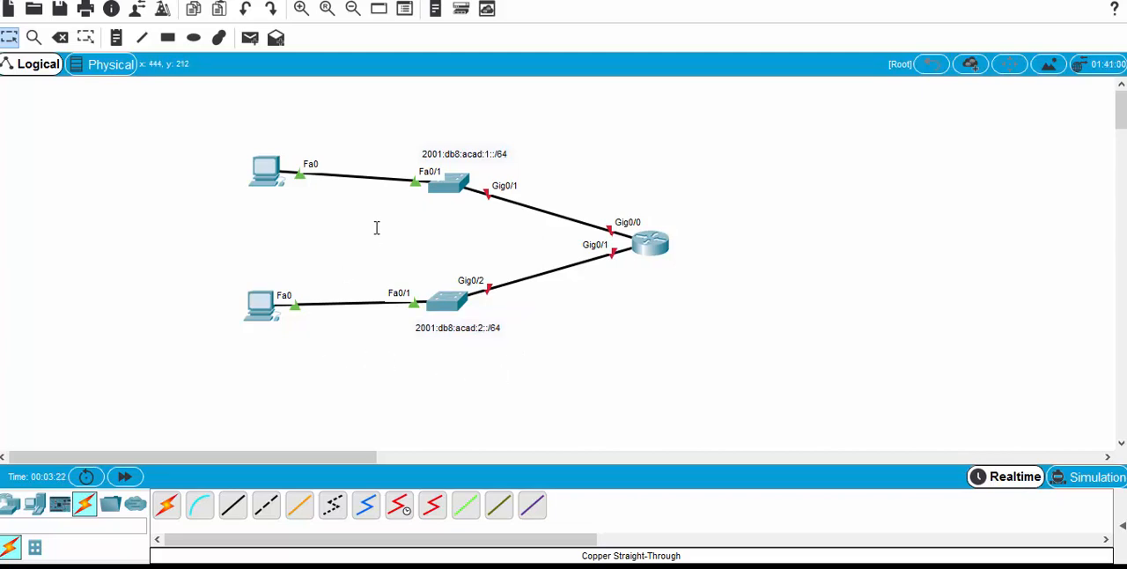
Step: Add a note reading :10 below the upper PC as its host address label
{"action": "left_click", "coordinate": [115, 44]}
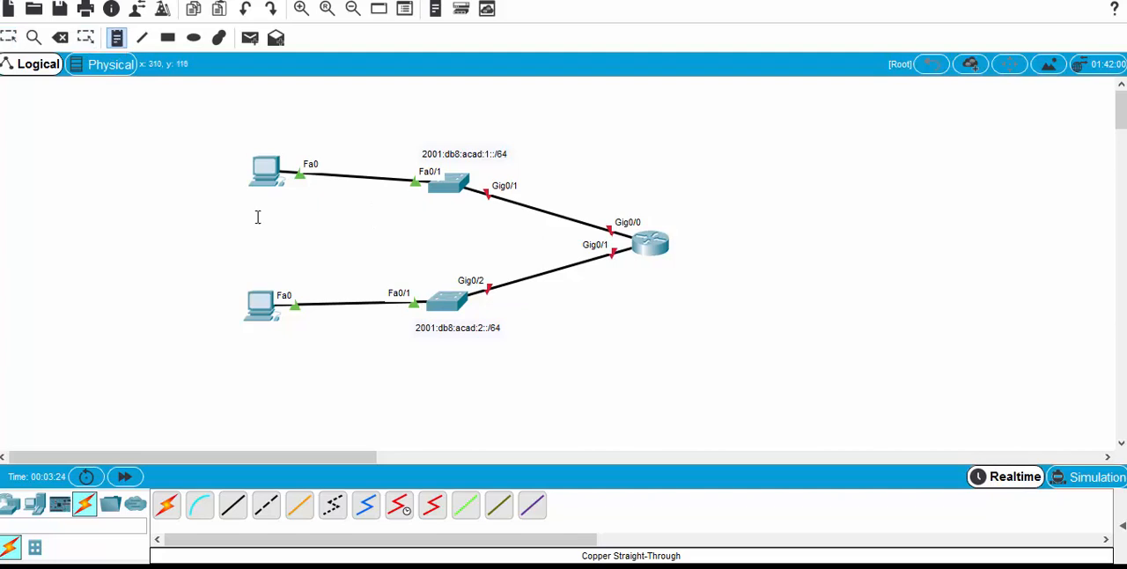
{"action": "left_click", "coordinate": [285, 201]}
{"action": "type", "text": ":10"}
{"action": "key", "text": "Escape"}
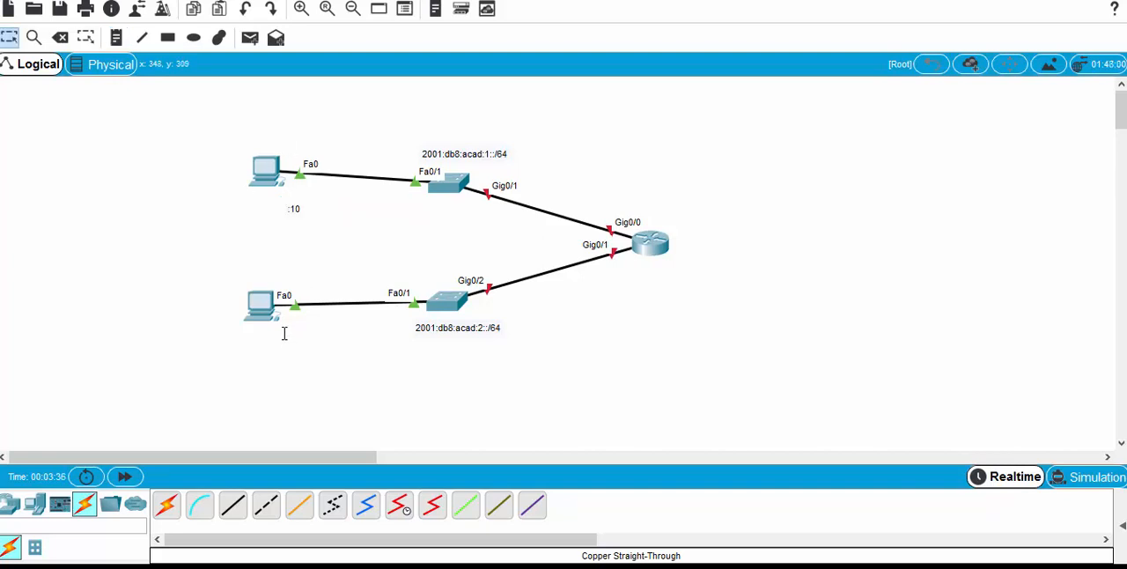
Step: Add a note reading :10 below the lower PC as its host address label
{"action": "left_click", "coordinate": [116, 37]}
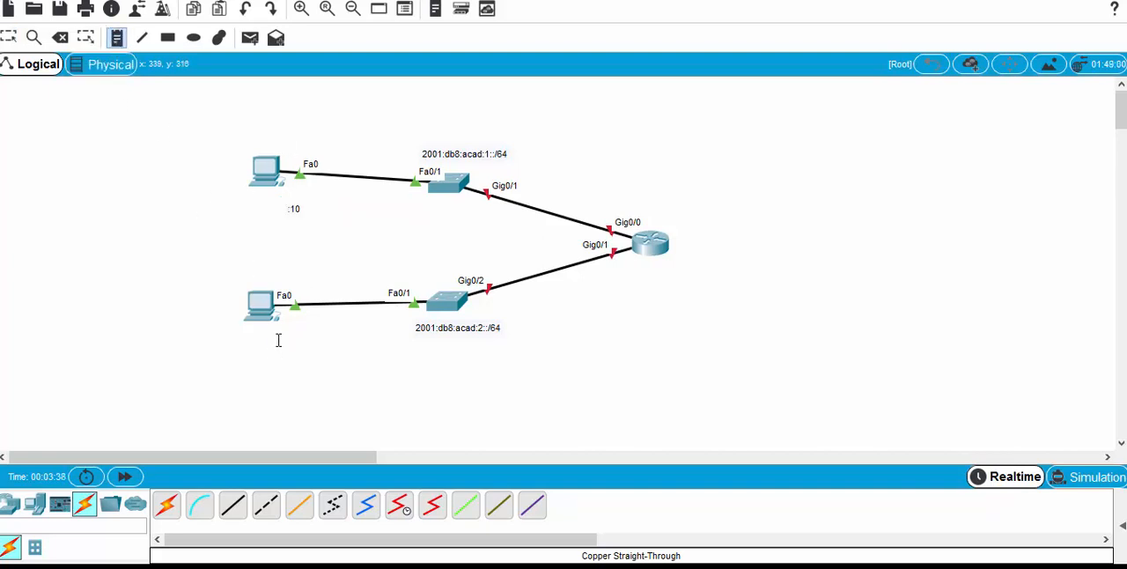
{"action": "left_click", "coordinate": [276, 339]}
{"action": "type", "text": ":10"}
{"action": "key", "text": "Escape"}
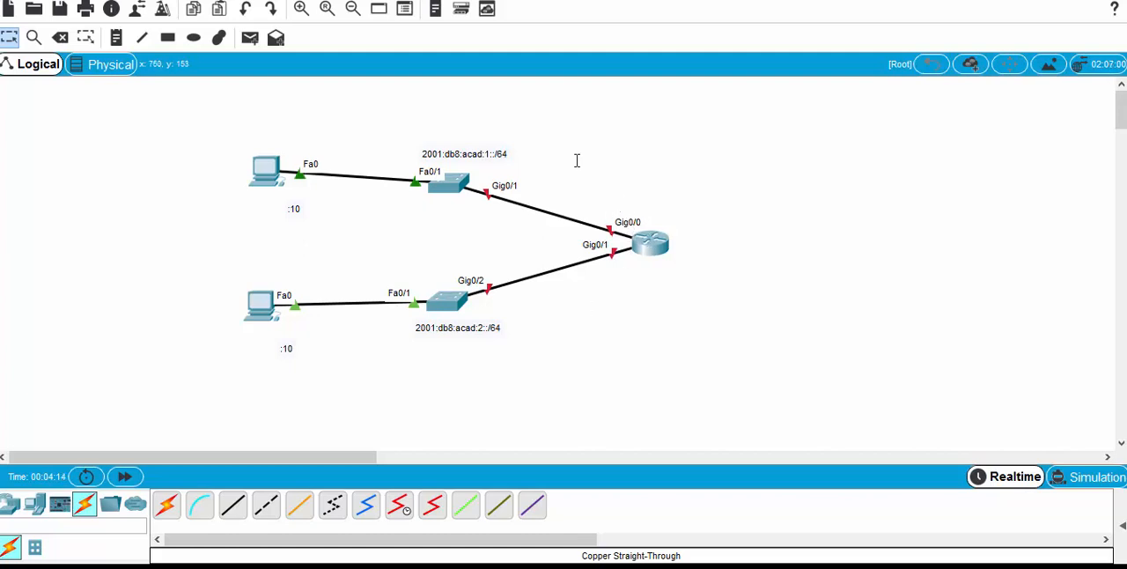
Step: Add two notes reading :1 beside the router, one above its Gig0/0 port and one below its Gig0/1 port
{"action": "left_click", "coordinate": [120, 37]}
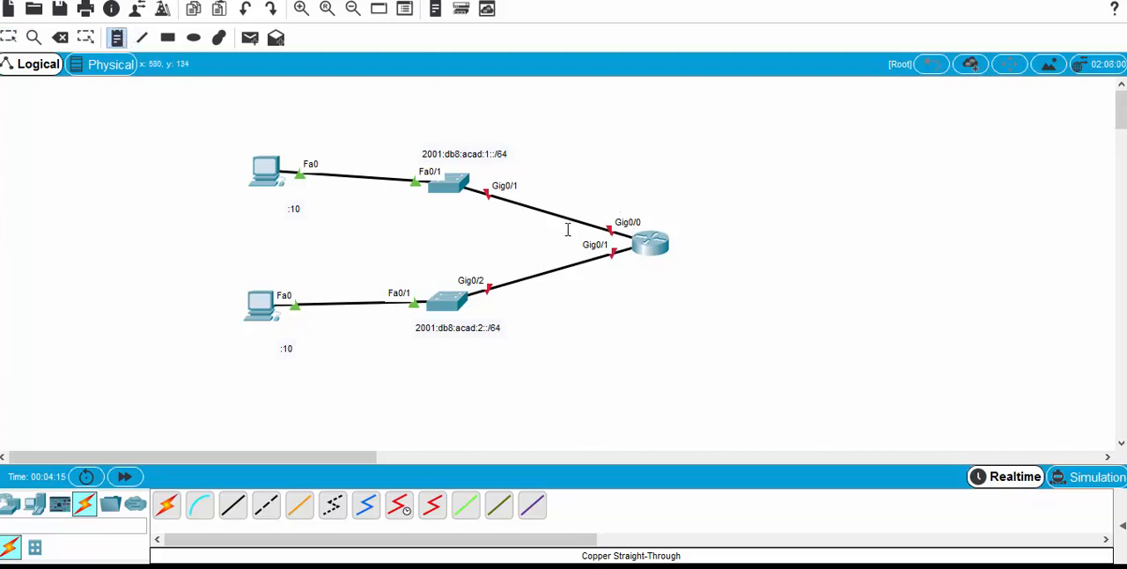
{"action": "left_click", "coordinate": [609, 202]}
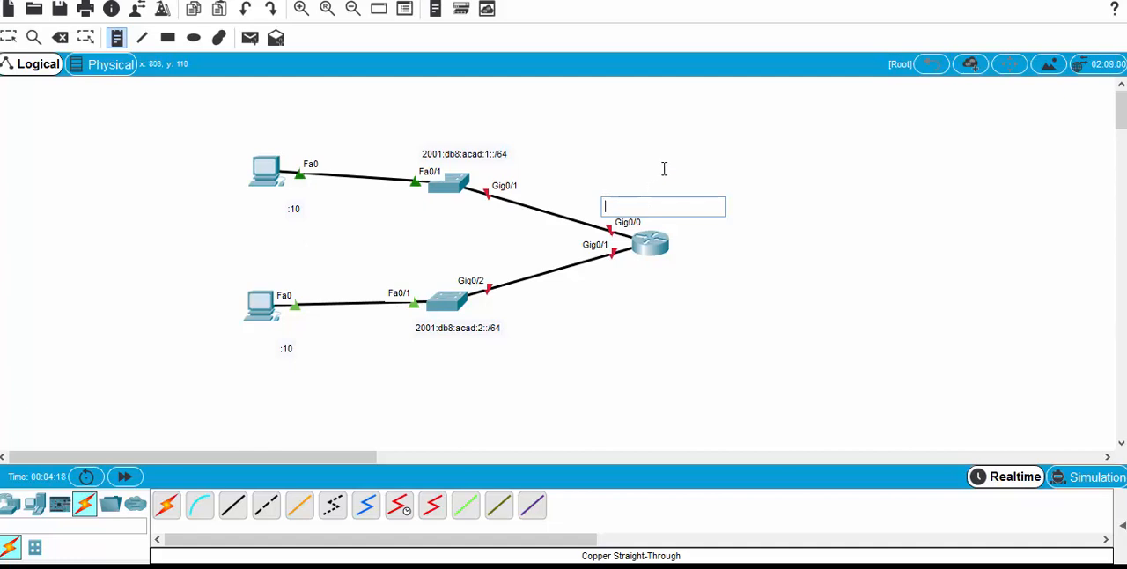
{"action": "type", "text": ":1"}
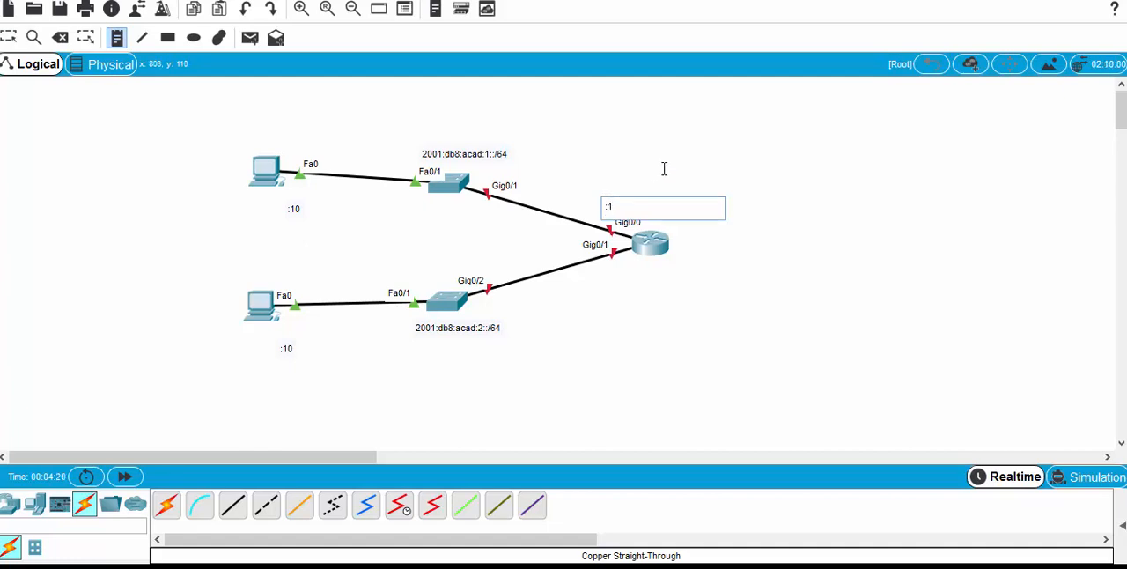
{"action": "left_click", "coordinate": [116, 43]}
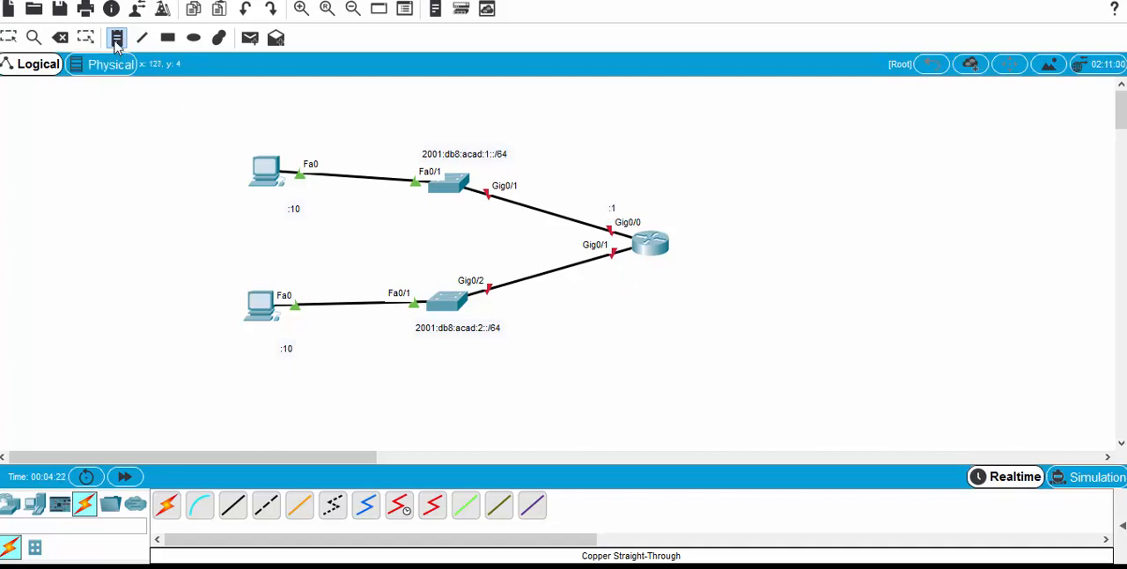
{"action": "left_click", "coordinate": [618, 276]}
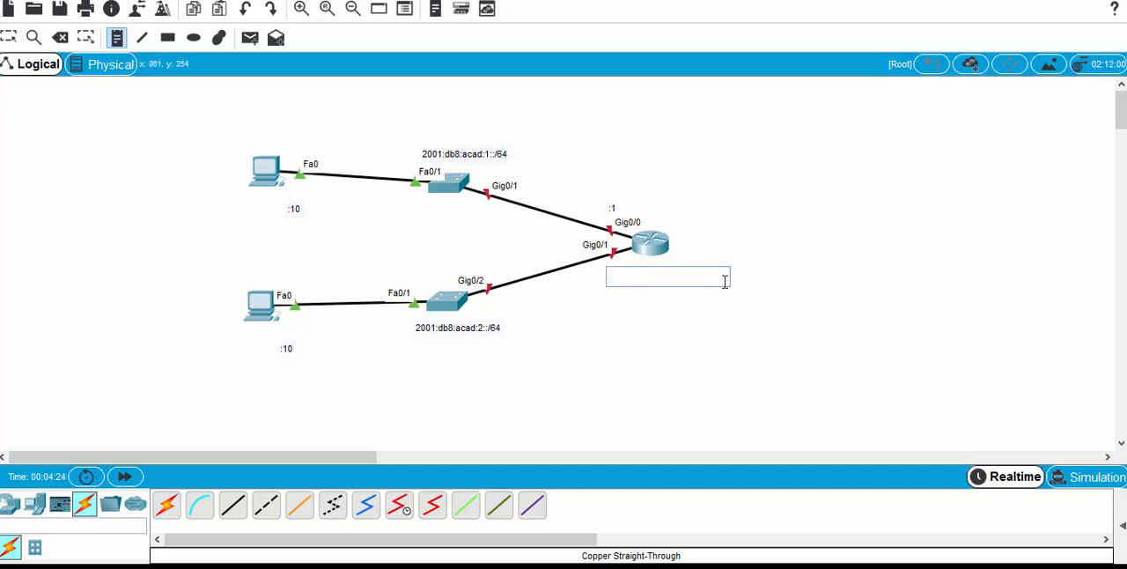
{"action": "type", "text": ":1"}
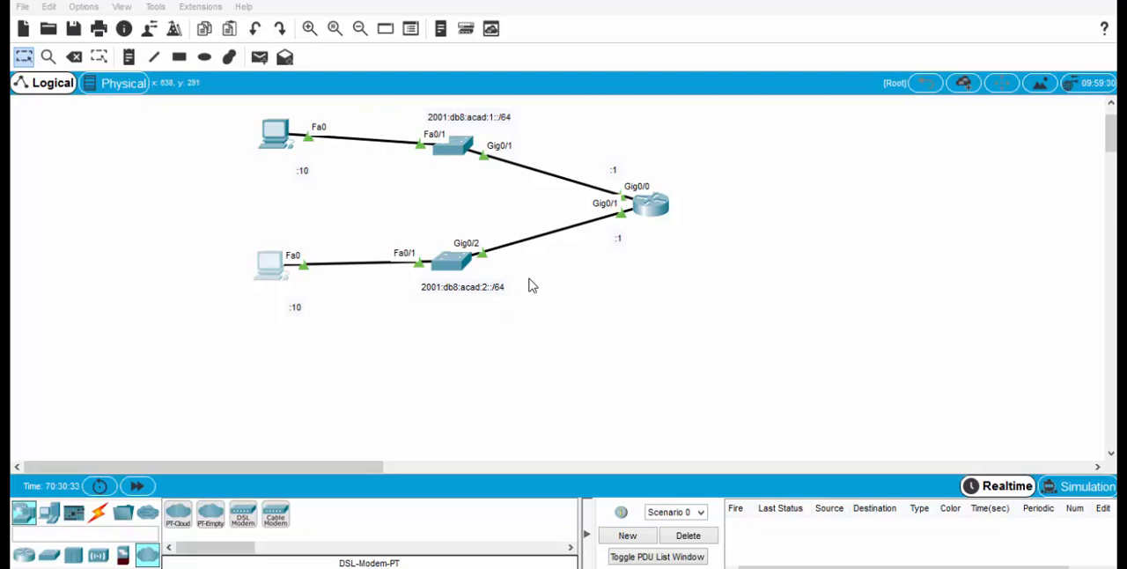
Step: Open the router's command line and enter global configuration mode with configure terminal
{"action": "left_click", "coordinate": [647, 207]}
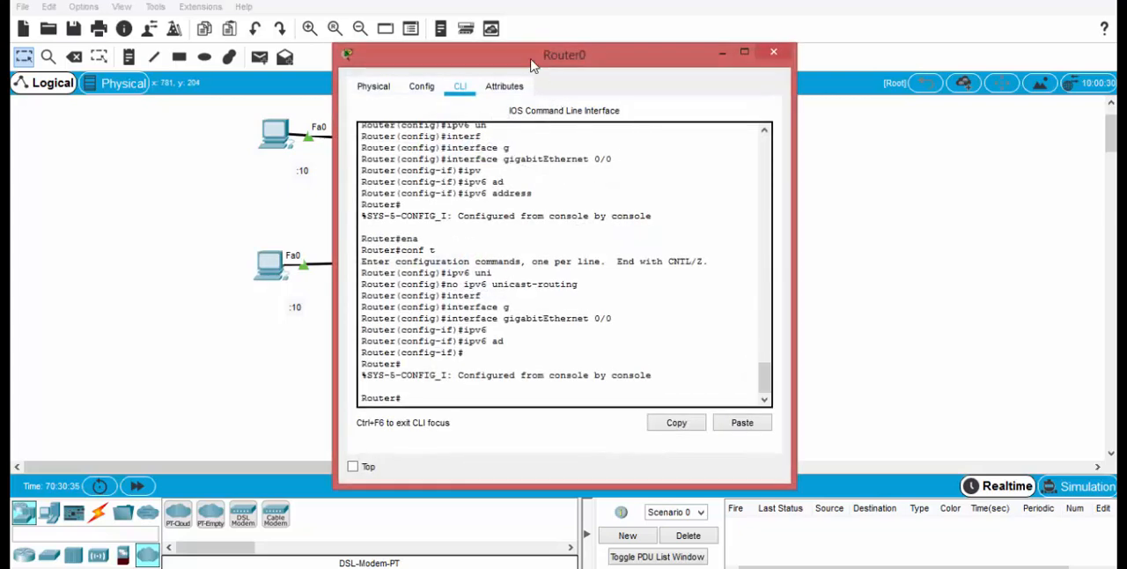
{"action": "left_click_drag", "start_coordinate": [530, 66], "coordinate": [677, 57]}
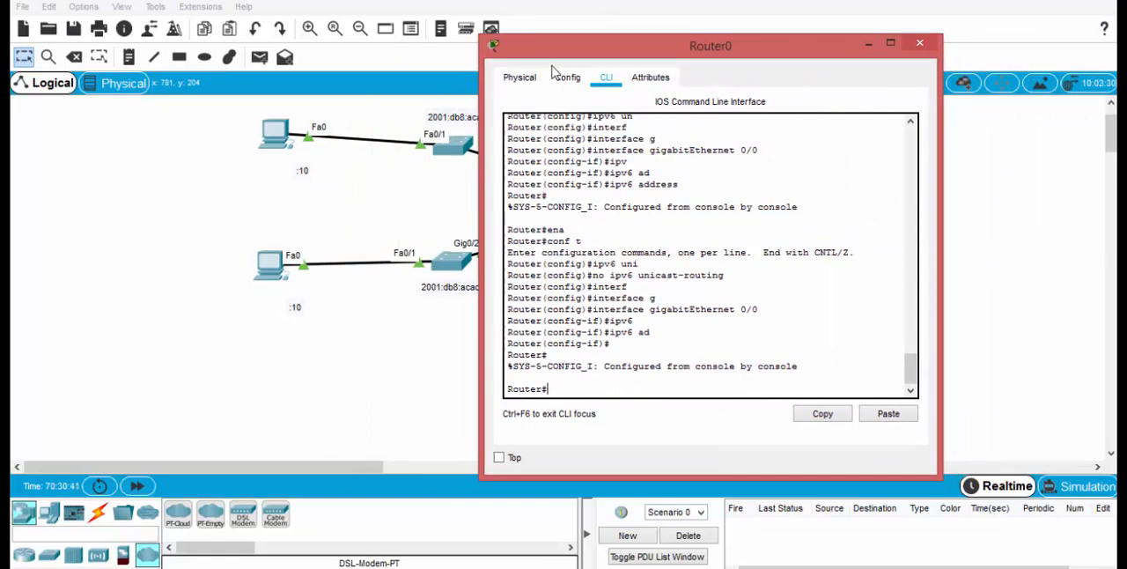
{"action": "mouse_move", "coordinate": [551, 54]}
{"action": "left_mouse_down"}
{"action": "mouse_move", "coordinate": [615, 57]}
{"action": "mouse_move", "coordinate": [562, 55]}
{"action": "left_mouse_up"}
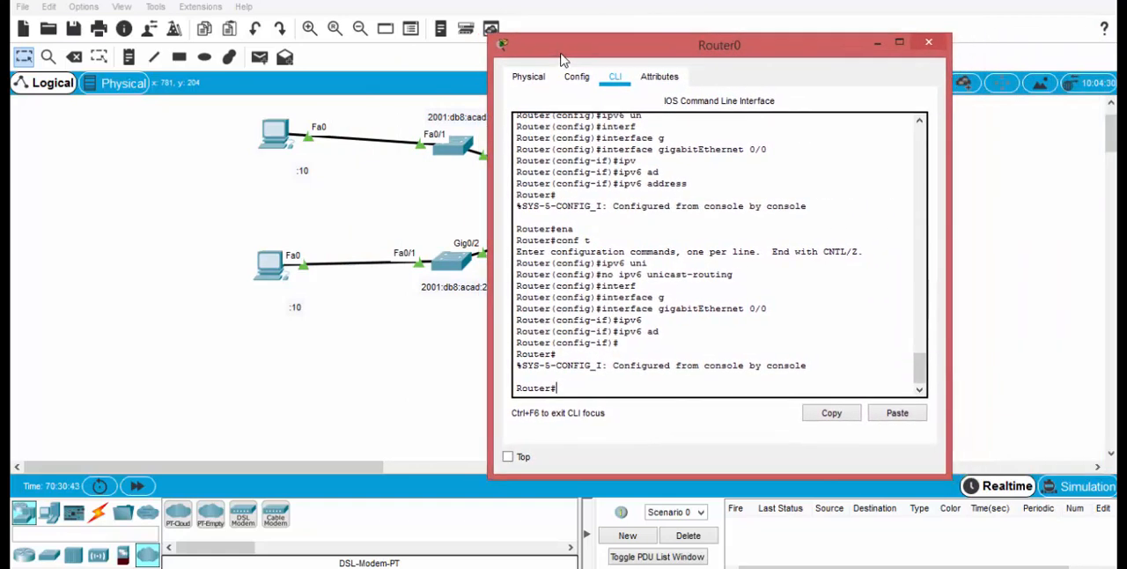
{"action": "type", "text": "conf"}
{"action": "key", "text": "Tab"}
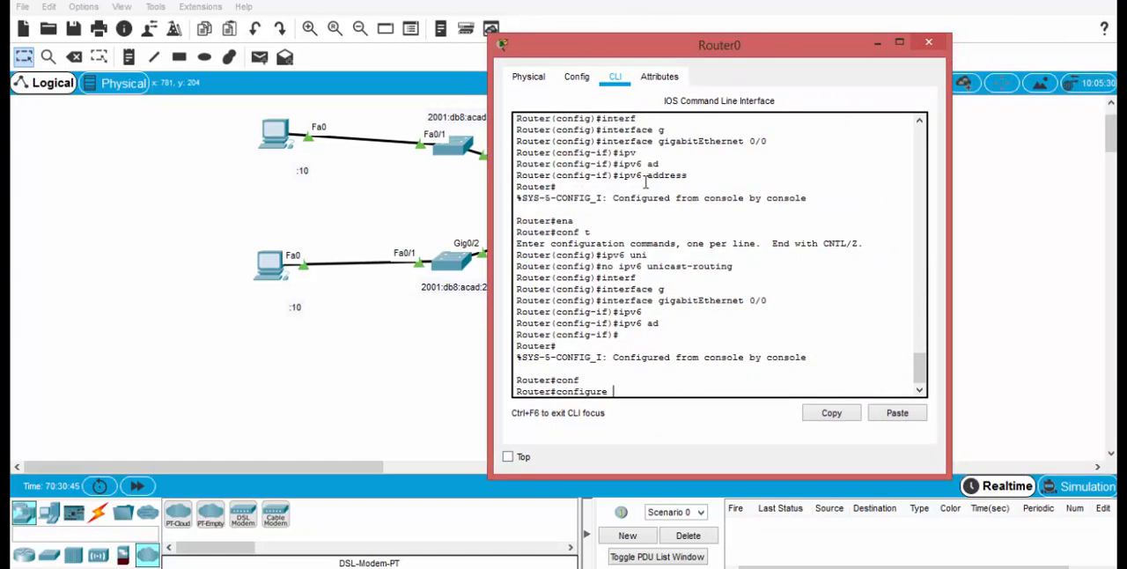
{"action": "type", "text": "t"}
{"action": "key", "text": "Tab"}
{"action": "key", "text": "Return"}
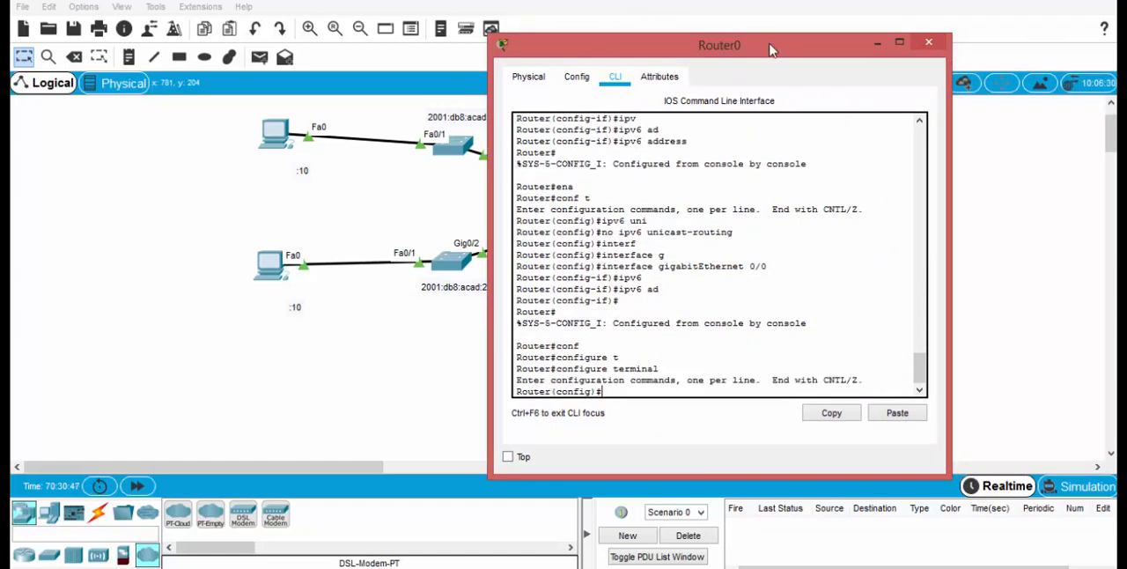
Step: Enable IPv6 routing on the router with the ipv6 unicast-routing command
{"action": "left_click", "coordinate": [883, 48]}
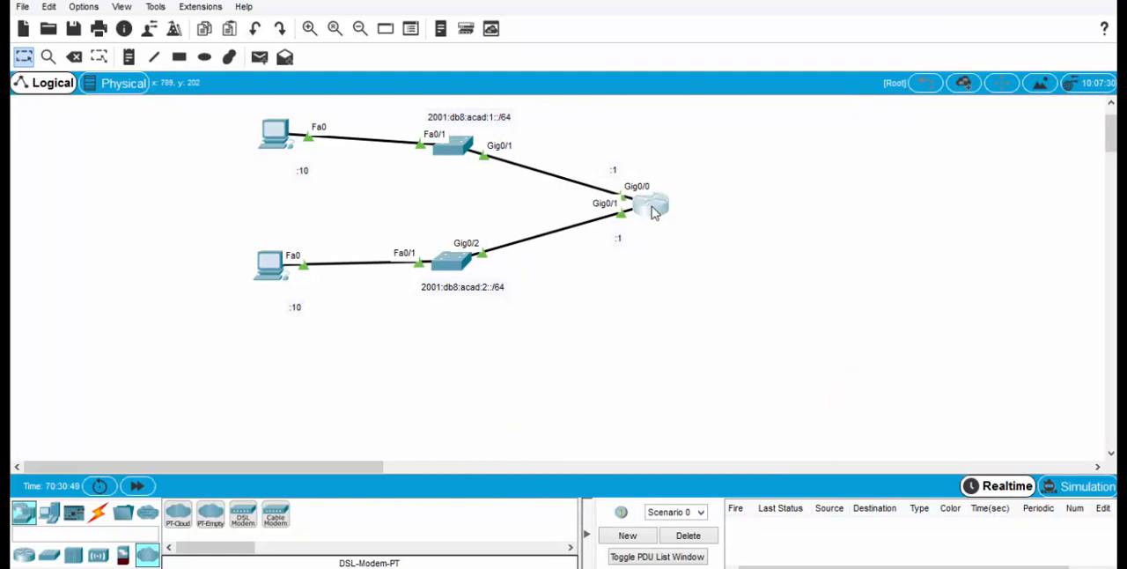
{"action": "mouse_move", "coordinate": [652, 211]}
{"action": "left_click", "coordinate": [652, 217]}
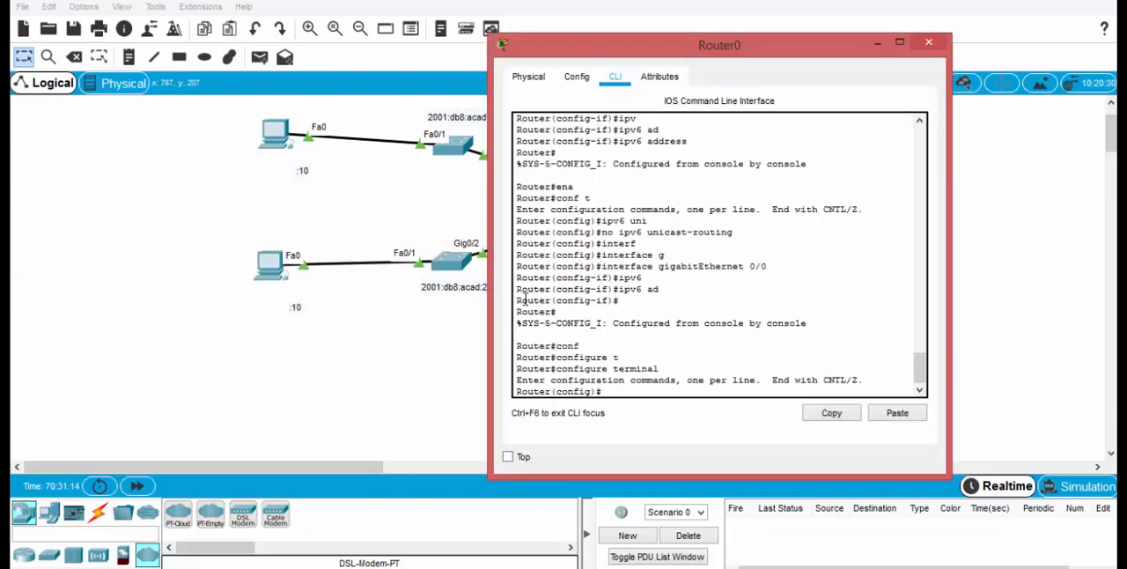
{"action": "left_click_drag", "start_coordinate": [658, 132], "coordinate": [400, 19]}
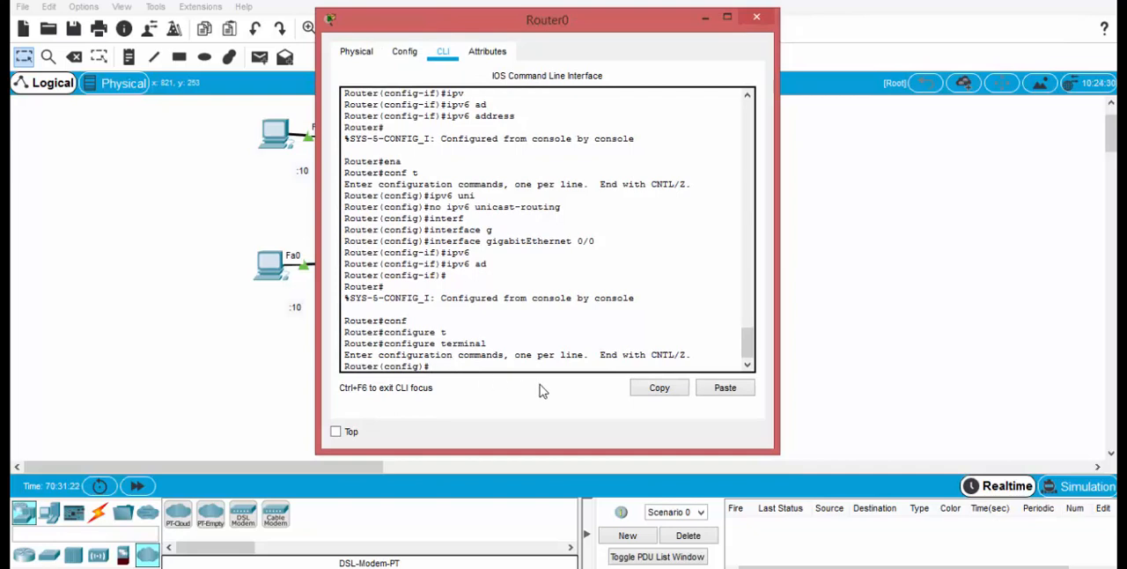
{"action": "type", "text": "ipv6 un"}
{"action": "key", "text": "Tab"}
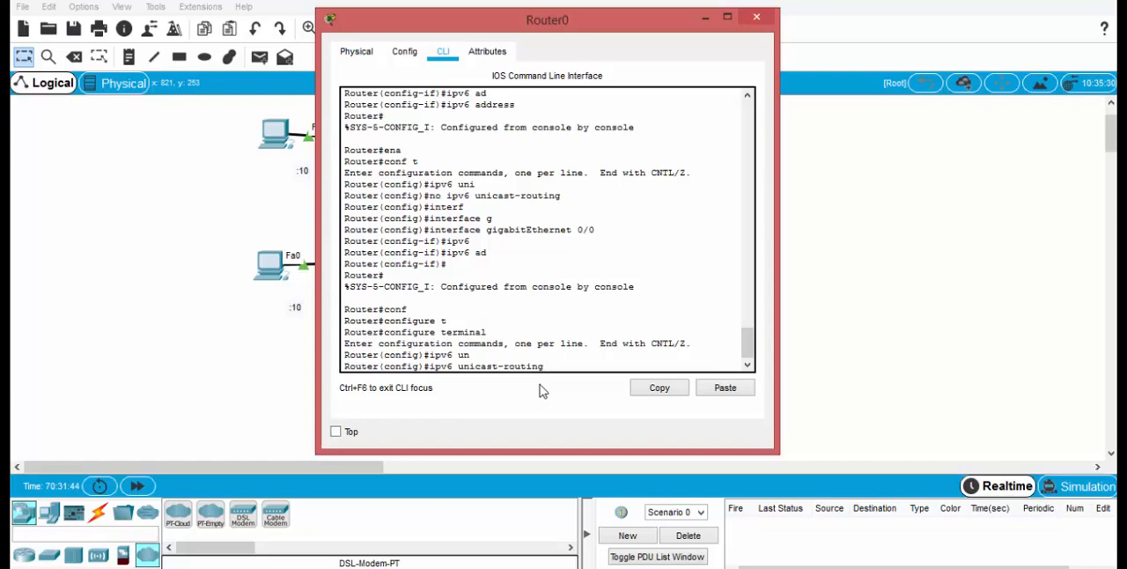
{"action": "key", "text": "Return"}
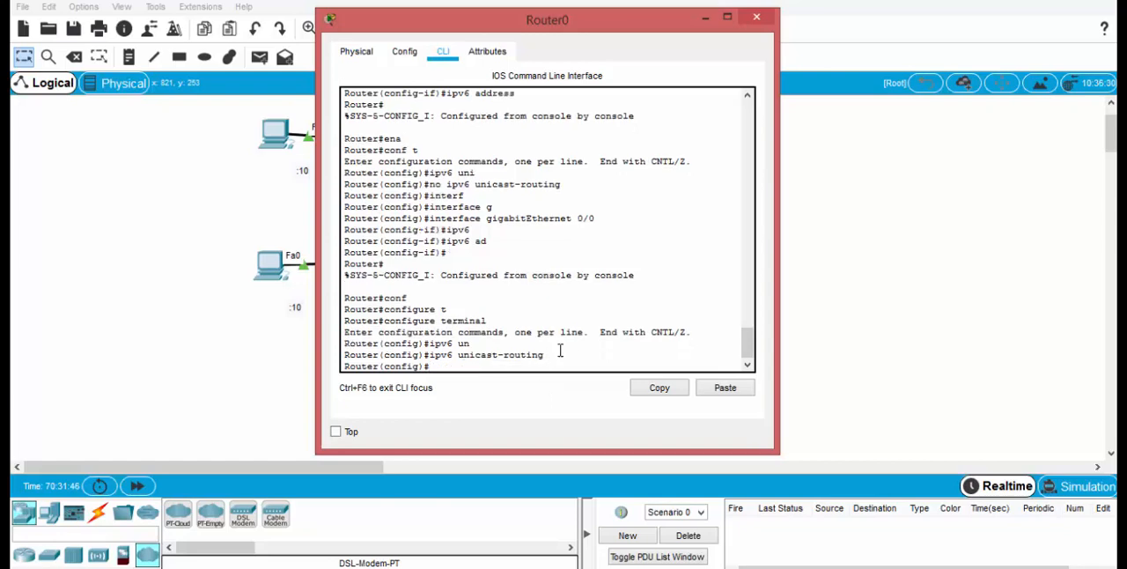
Step: Enter interface configuration mode for gigabitEthernet 0/0 on the router
{"action": "left_click_drag", "start_coordinate": [593, 32], "coordinate": [334, 22]}
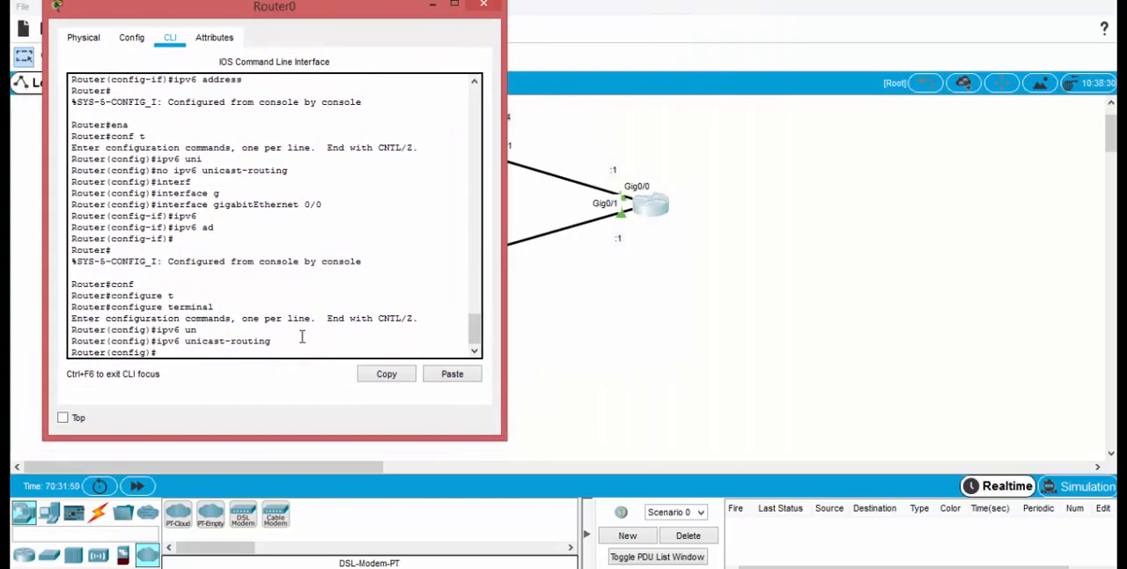
{"action": "type", "text": "interf"}
{"action": "key", "text": "Tab"}
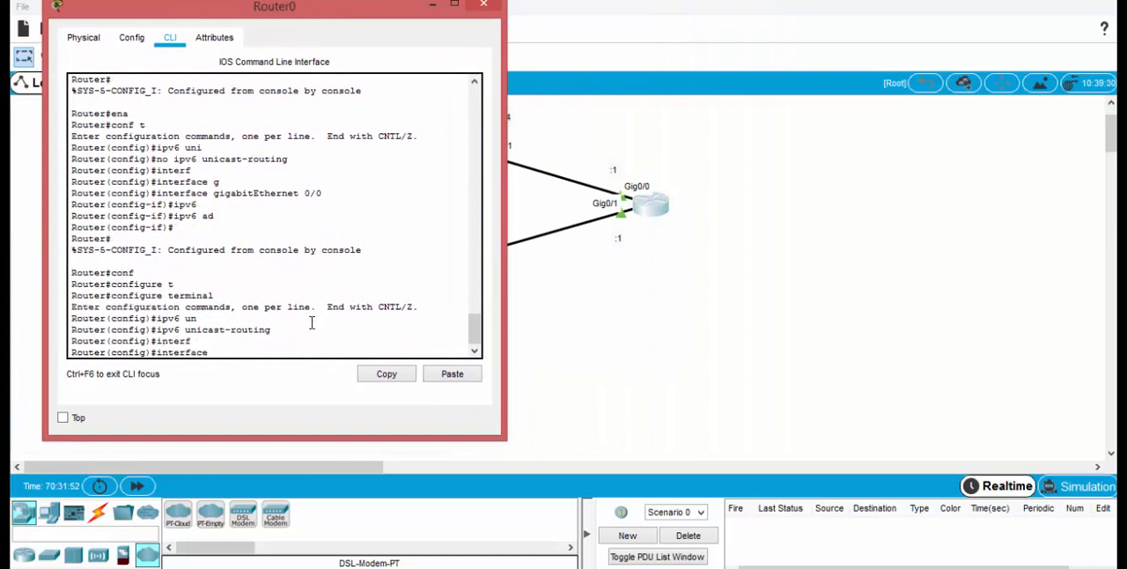
{"action": "type", "text": "g"}
{"action": "key", "text": "Tab"}
{"action": "type", "text": "0/"}
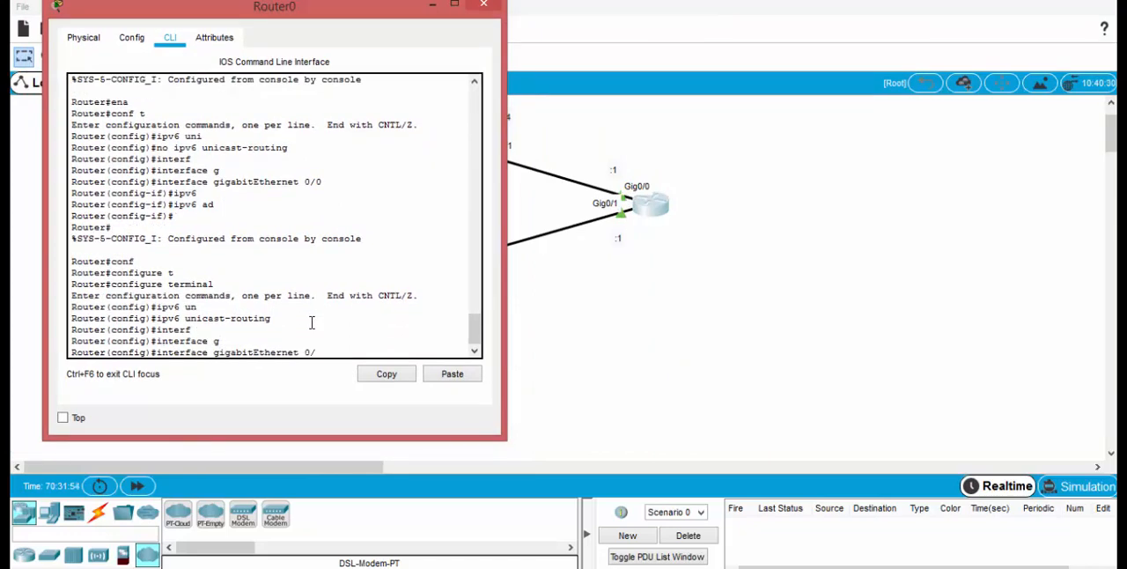
{"action": "type", "text": "0"}
{"action": "key", "text": "Return"}
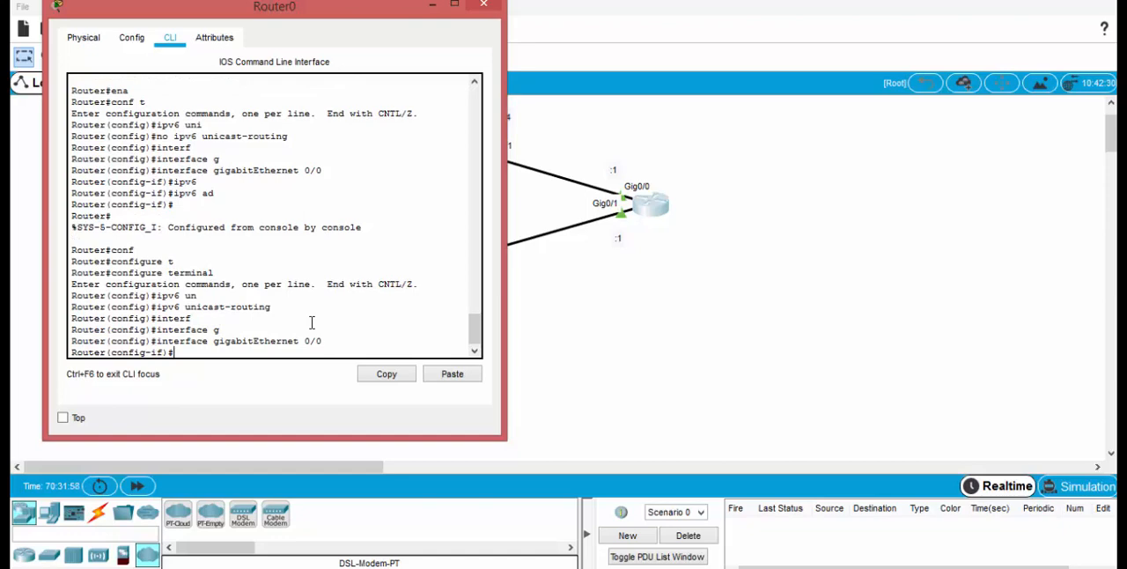
Step: Copy the prefix 2001:db8:acad:1:: from the note above the upper switch and return to the router's command line
{"action": "left_click_drag", "start_coordinate": [390, 16], "coordinate": [607, 267]}
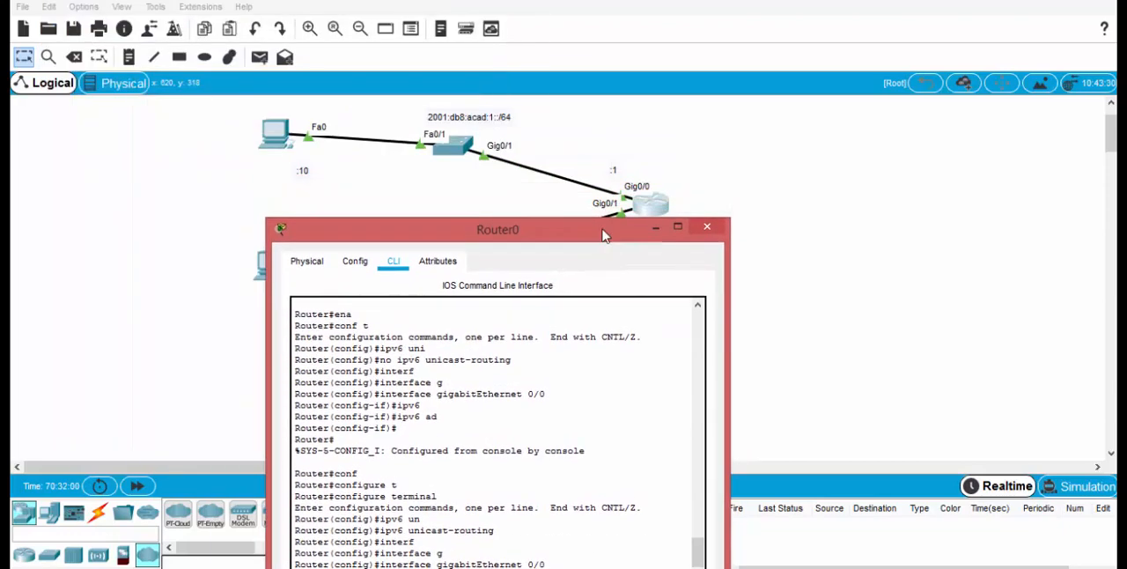
{"action": "left_click", "coordinate": [496, 116]}
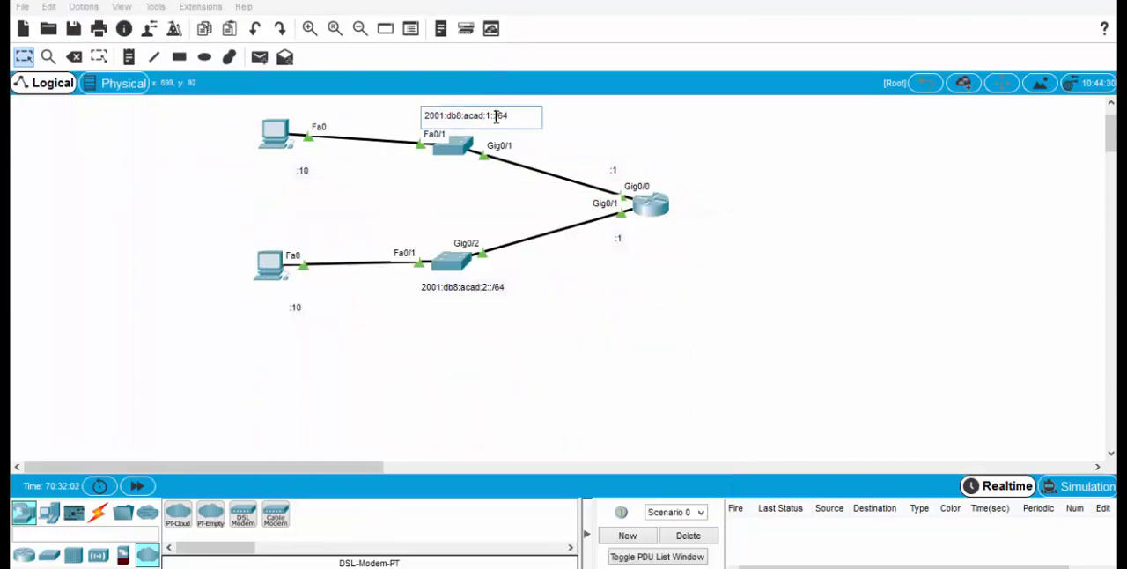
{"action": "left_click_drag", "start_coordinate": [496, 116], "coordinate": [382, 115]}
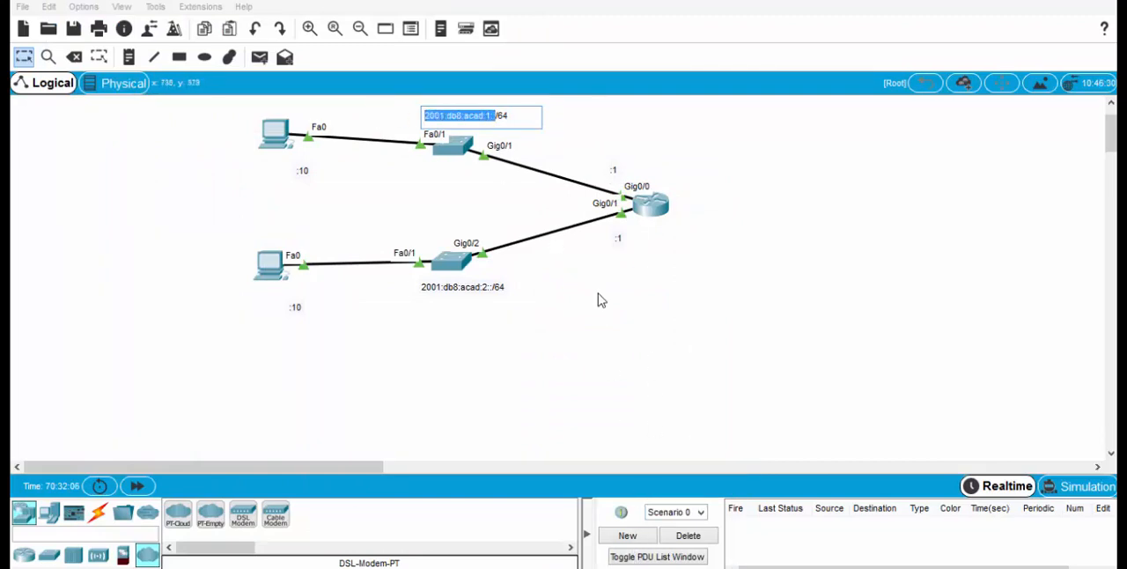
{"action": "left_click", "coordinate": [645, 209]}
{"action": "left_click_drag", "start_coordinate": [402, 229], "coordinate": [226, 58]}
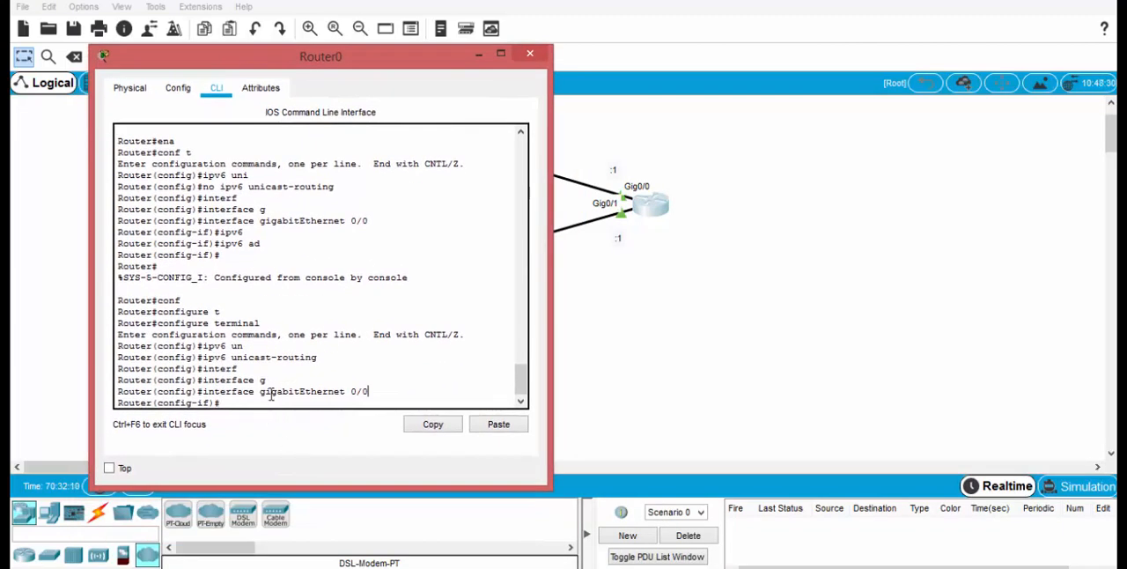
Step: Assign the IPv6 address 2001:db8:acad:1::1/64 to gigabitEthernet 0/0, pasting the copied prefix into the ipv6 address command
{"action": "key", "text": "Return"}
{"action": "type", "text": "i"}
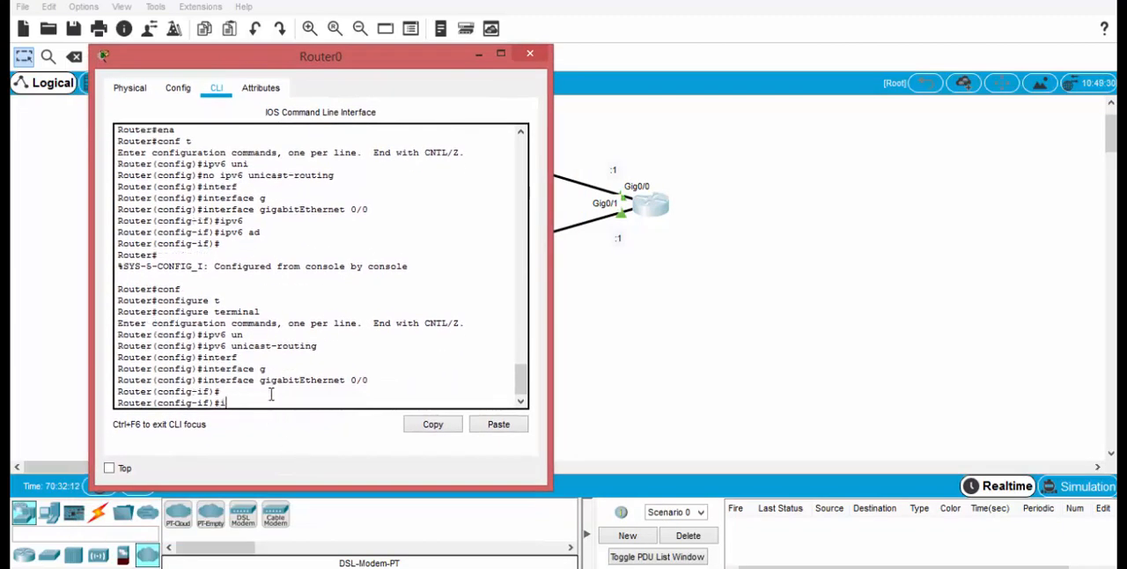
{"action": "type", "text": "pv6"}
{"action": "key", "text": "Tab"}
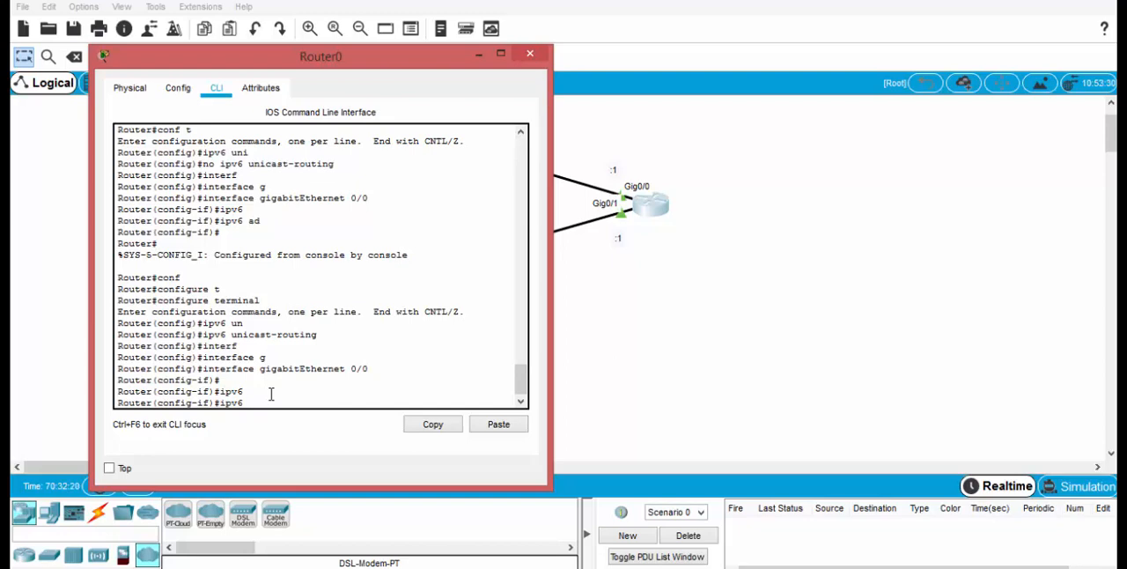
{"action": "type", "text": "ad"}
{"action": "key", "text": "Tab"}
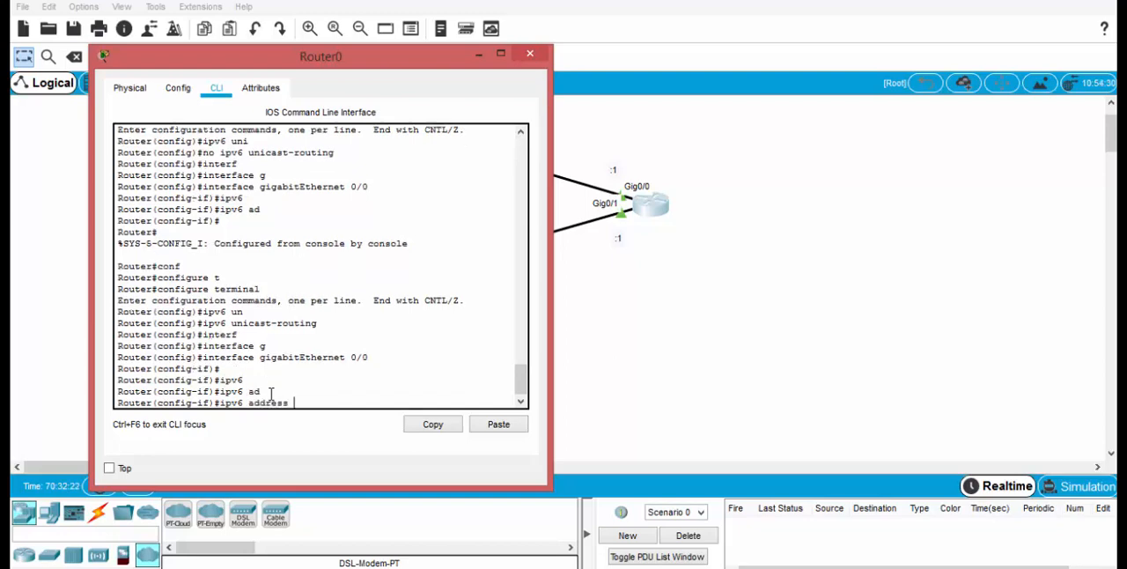
{"action": "left_click", "coordinate": [505, 425]}
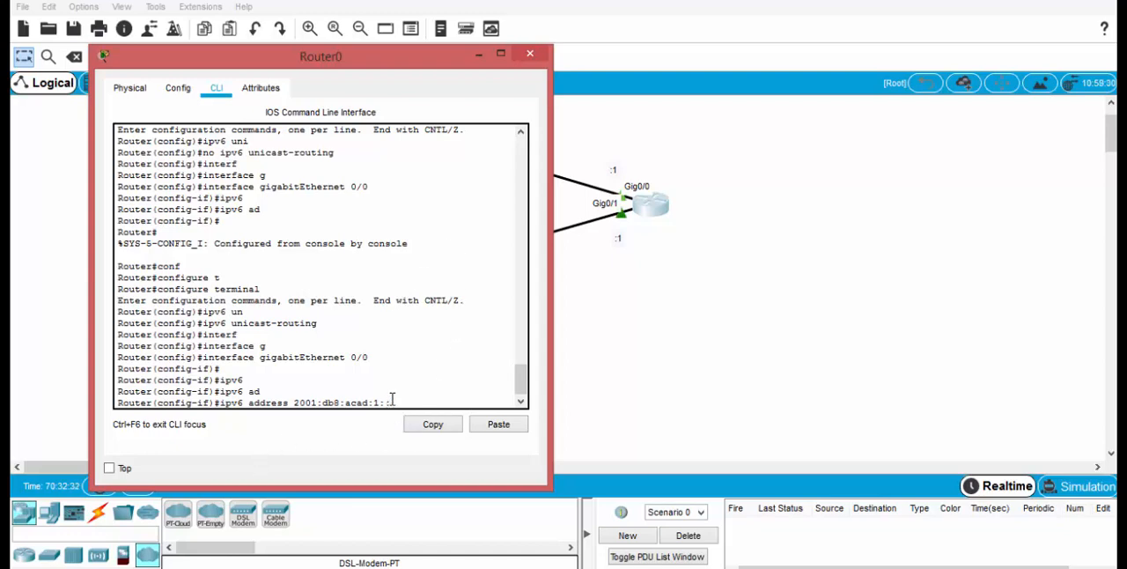
{"action": "left_click_drag", "start_coordinate": [392, 400], "coordinate": [300, 402]}
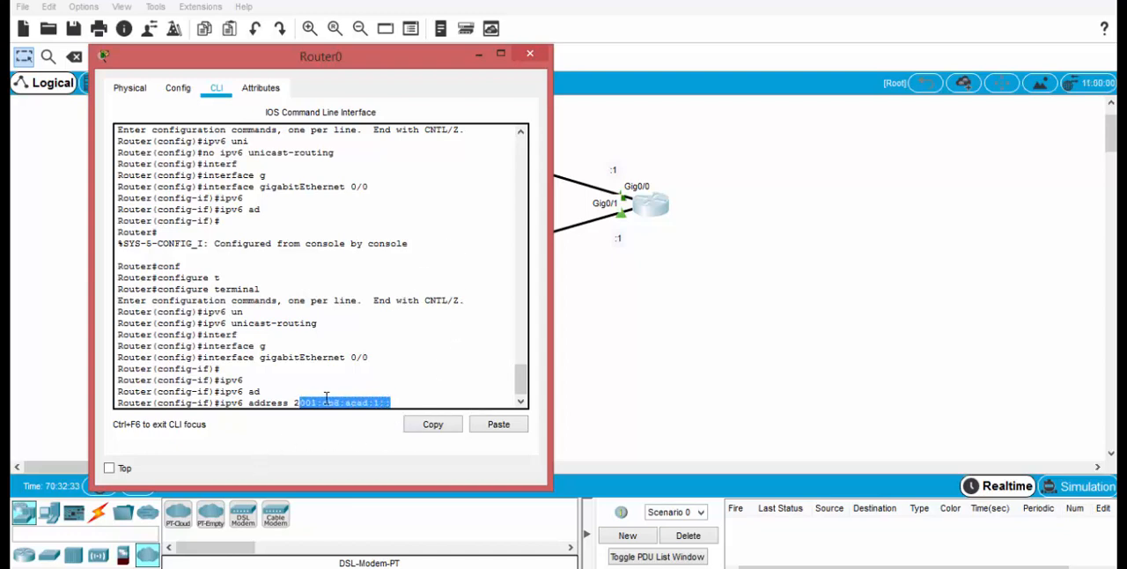
{"action": "left_click", "coordinate": [405, 402]}
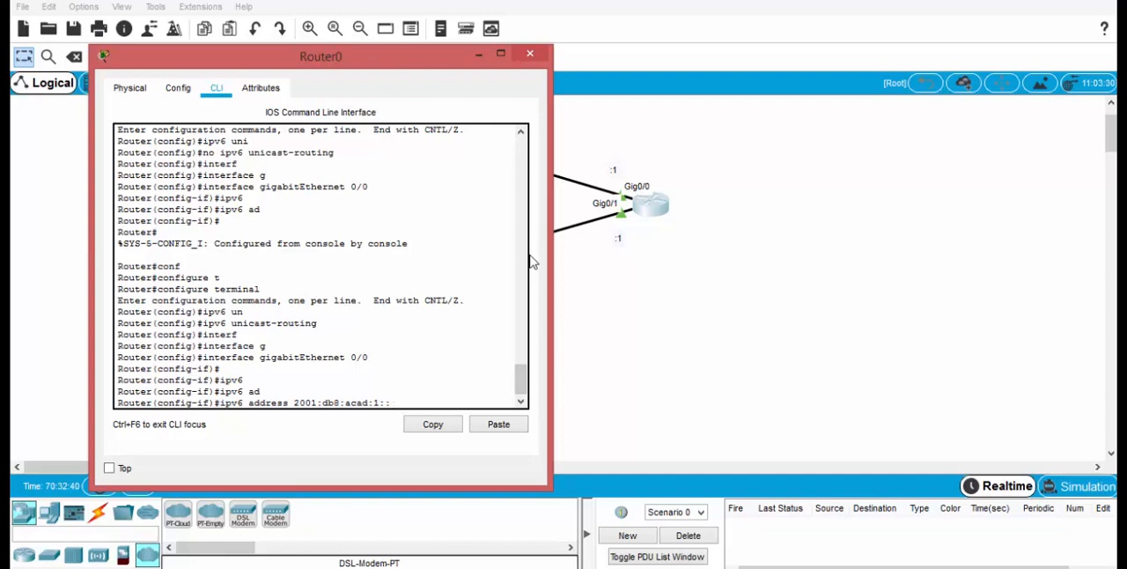
{"action": "type", "text": "/64"}
{"action": "key", "text": "Return"}
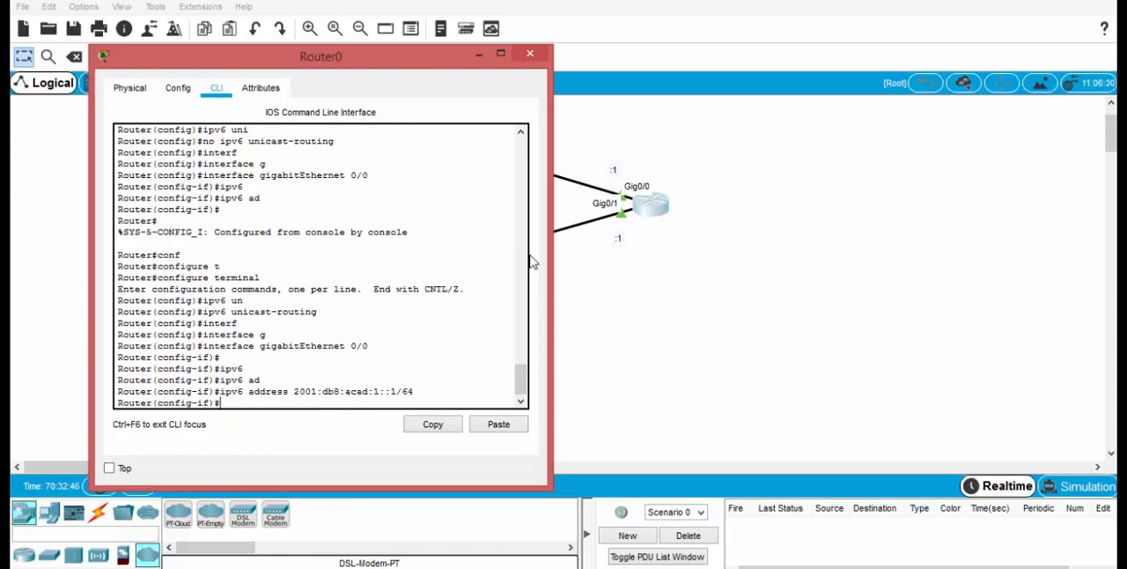
Step: Activate gigabitEthernet 0/0 with the no shutdown command
{"action": "type", "text": "no shu"}
{"action": "key", "text": "Tab"}
{"action": "key", "text": "Return"}
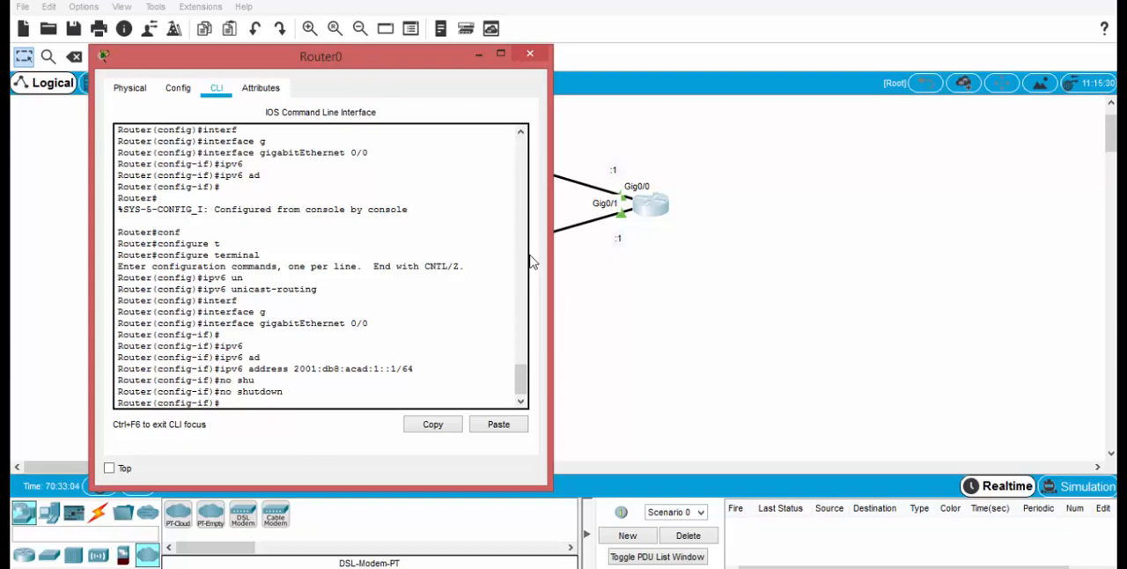
Step: Set fe80::1 as the link-local IPv6 address of gigabitEthernet 0/0 and exit interface configuration mode
{"action": "type", "text": "ipv6 add"}
{"action": "key", "text": "Tab"}
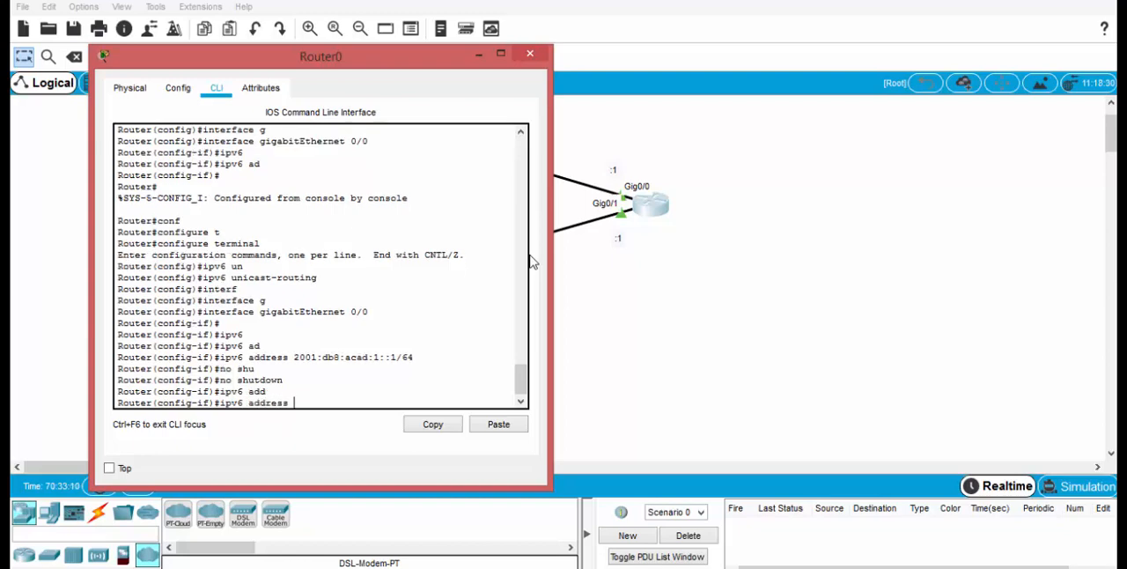
{"action": "type", "text": "fe80::1 lin"}
{"action": "key", "text": "Tab"}
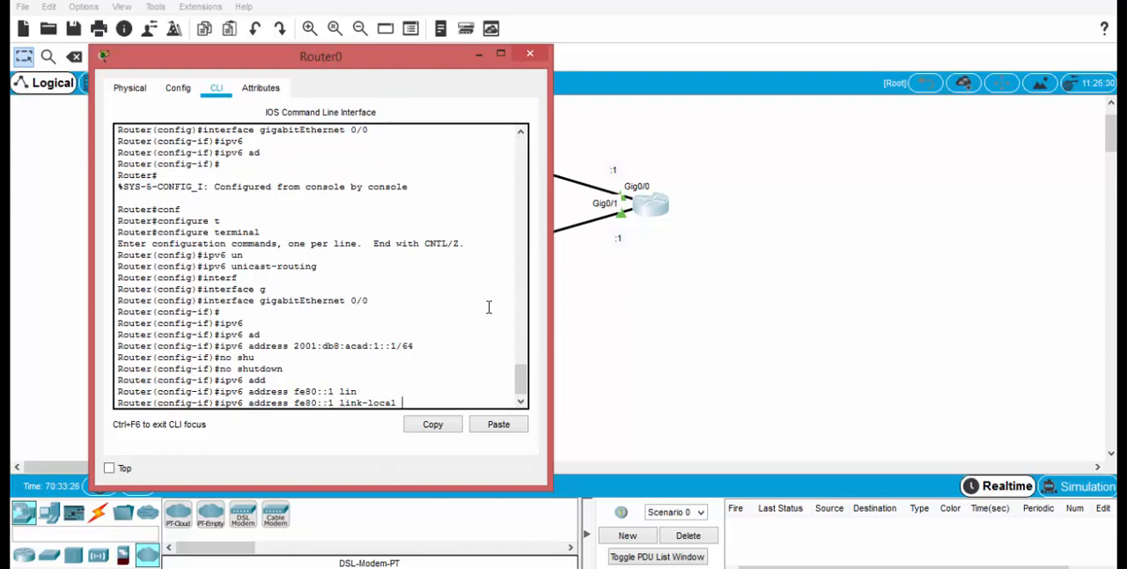
{"action": "key", "text": "Return"}
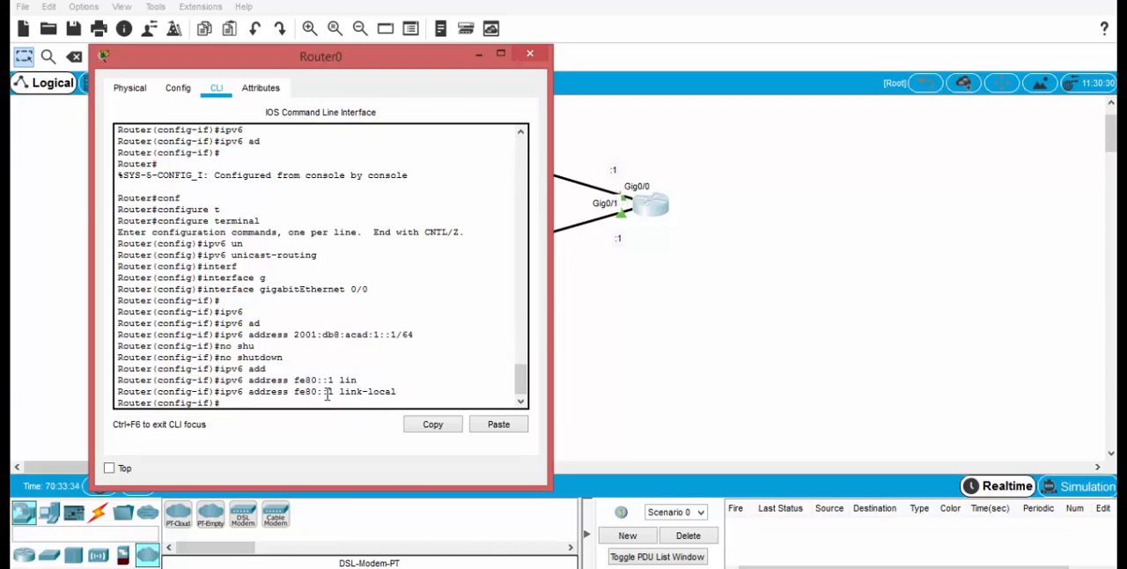
{"action": "type", "text": "exit"}
{"action": "key", "text": "Return"}
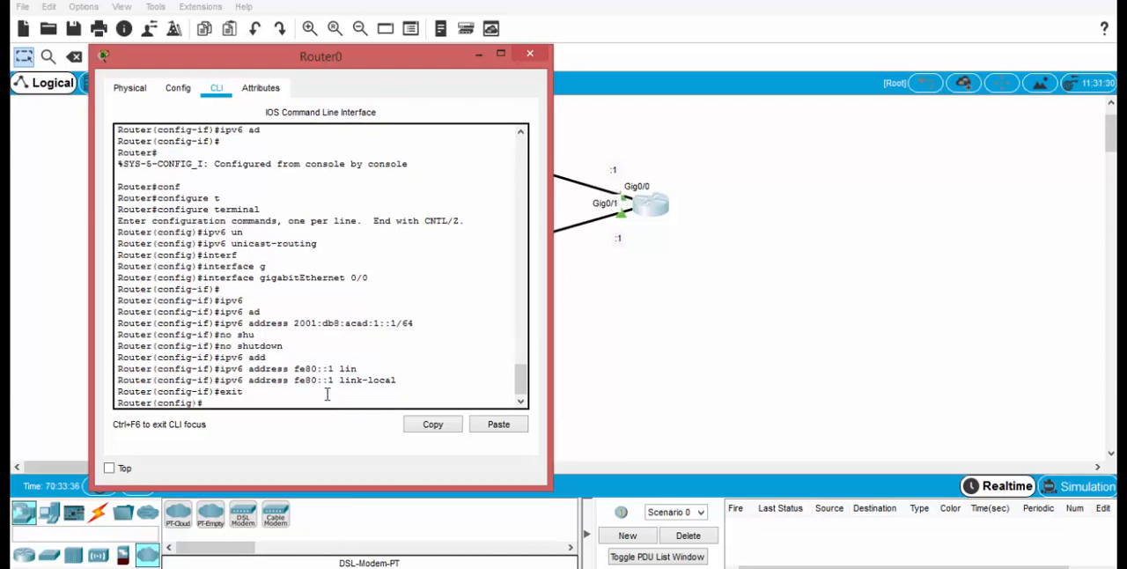
Step: Enter interface configuration mode for gigabitEthernet 0/1 on the router
{"action": "type", "text": "interf"}
{"action": "key", "text": "Tab"}
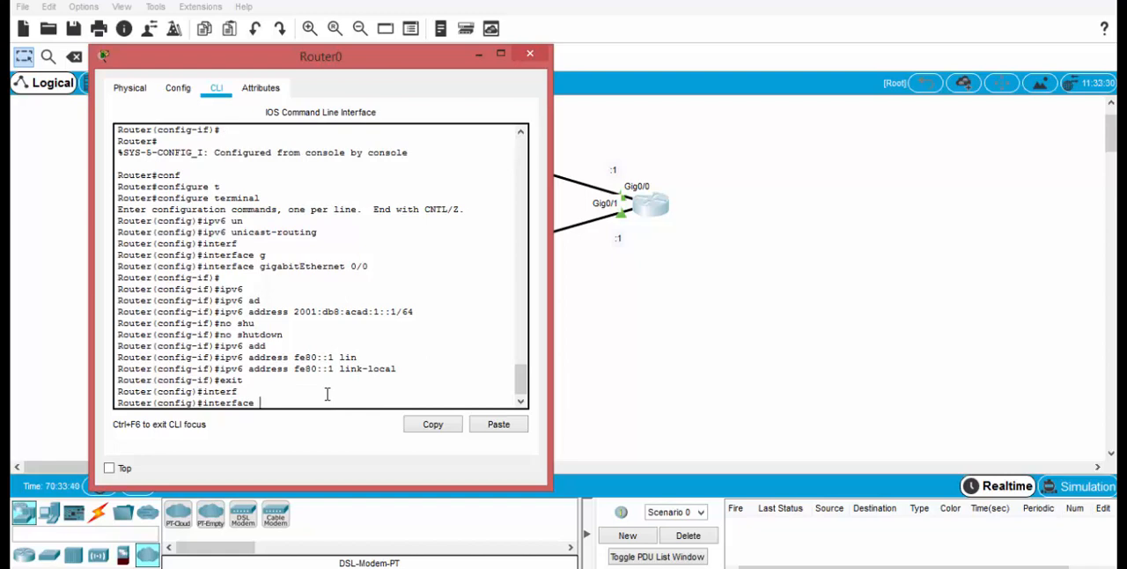
{"action": "type", "text": "g"}
{"action": "key", "text": "Tab"}
{"action": "type", "text": "0"}
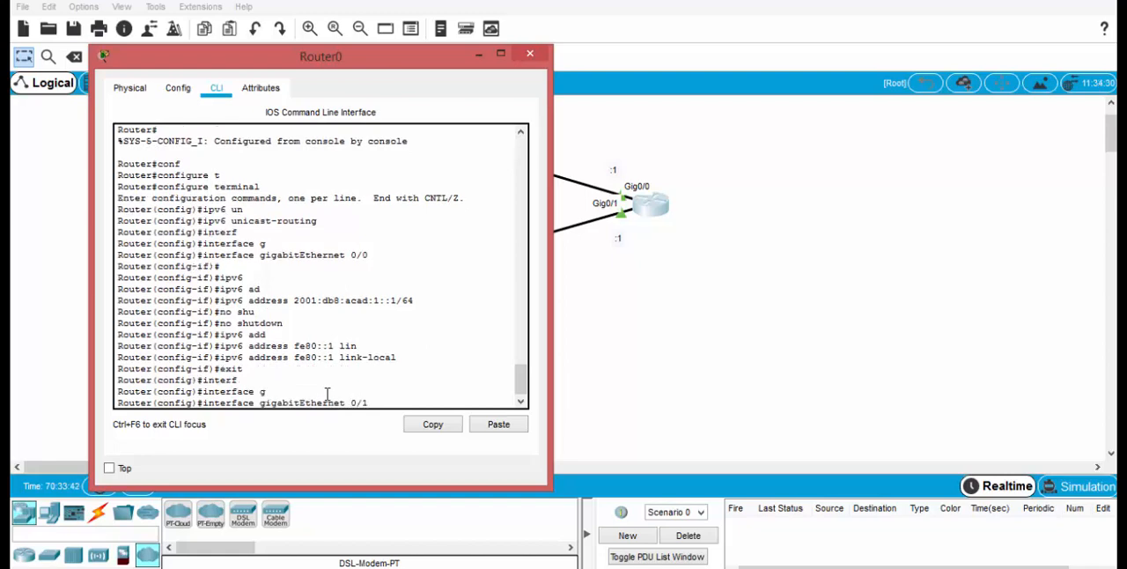
{"action": "type", "text": "/1"}
{"action": "key", "text": "Return"}
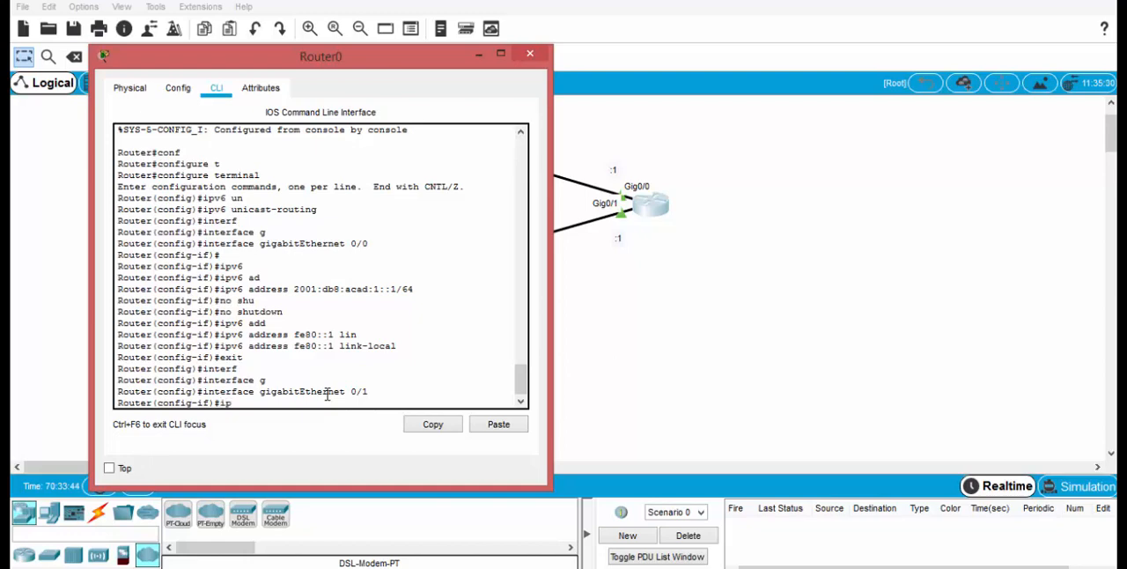
Step: Assign the IPv6 address 2001:db8:acad:2::1/64 to gigabitEthernet 0/1, checking the subnet note below the lower switch
{"action": "type", "text": "dd"}
{"action": "key", "text": "Tab"}
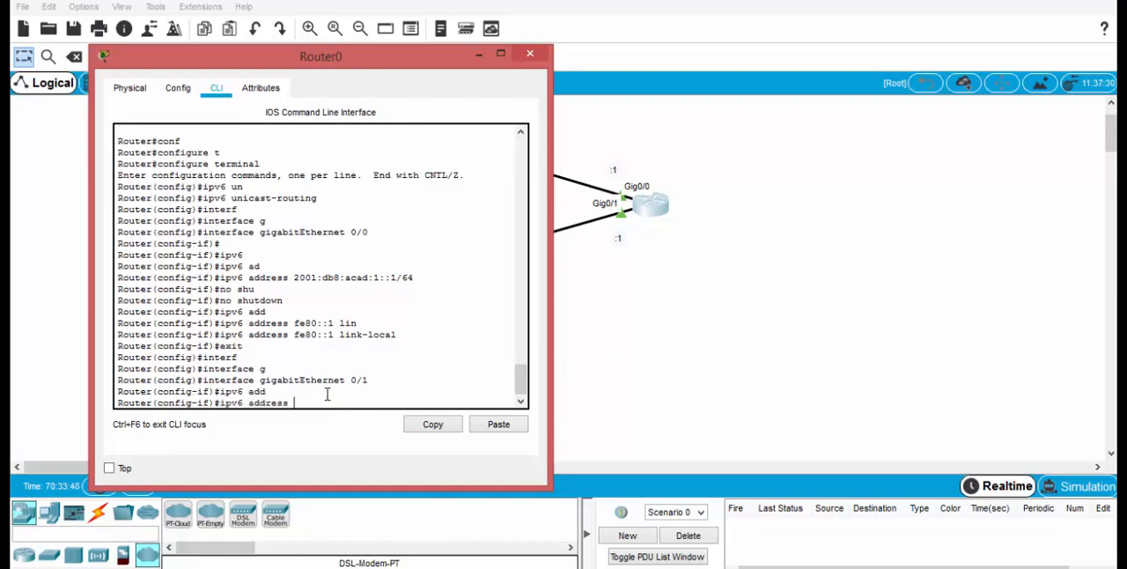
{"action": "type", "text": "2001:db8:acad:1::"}
{"action": "left_click_drag", "start_coordinate": [350, 56], "coordinate": [978, 15]}
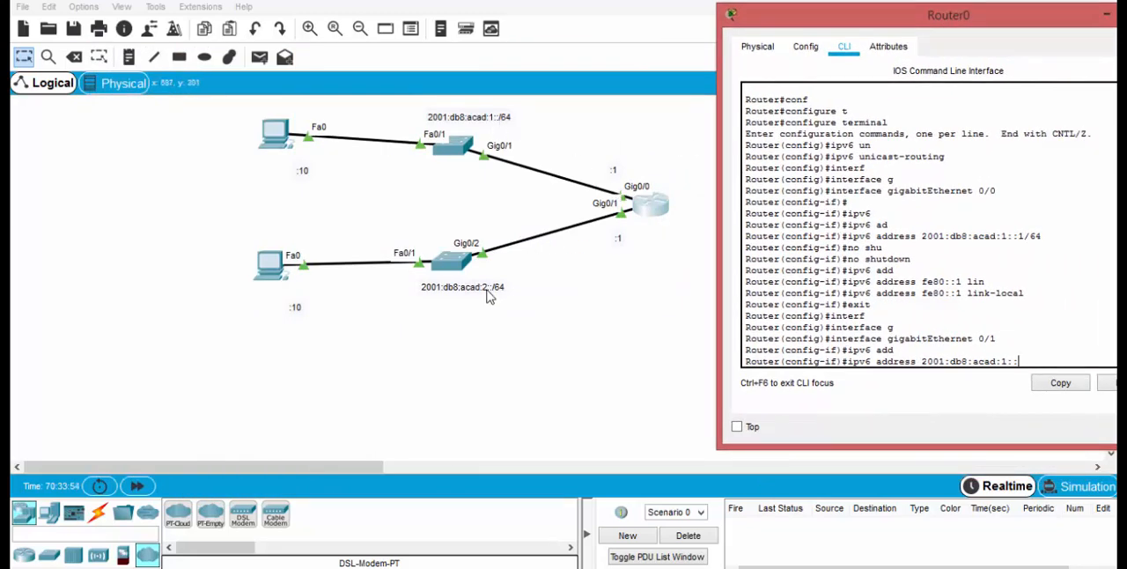
{"action": "left_click_drag", "start_coordinate": [886, 22], "coordinate": [316, 25]}
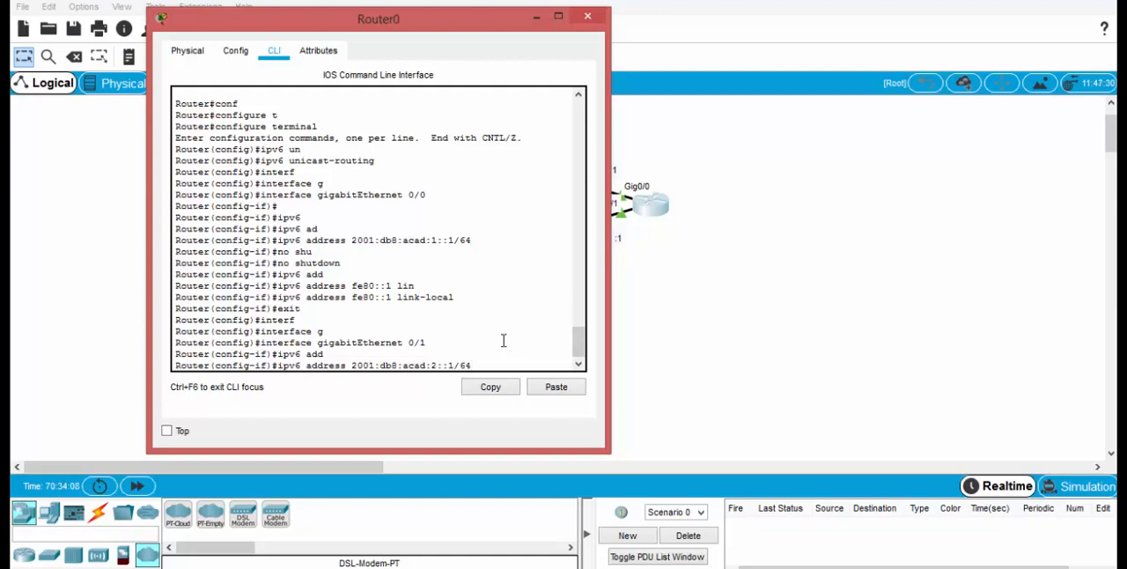
{"action": "key", "text": "Return"}
Step: Activate gigabitEthernet 0/1 with the no shutdown command
{"action": "type", "text": "no "}
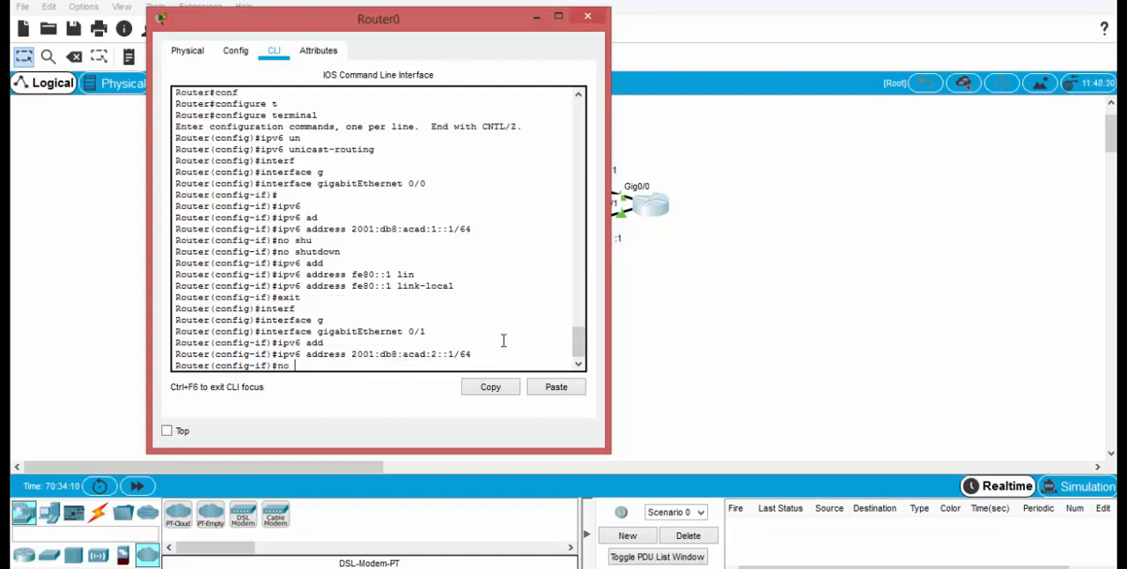
{"action": "type", "text": "shu"}
{"action": "key", "text": "Tab"}
{"action": "key", "text": "Return"}
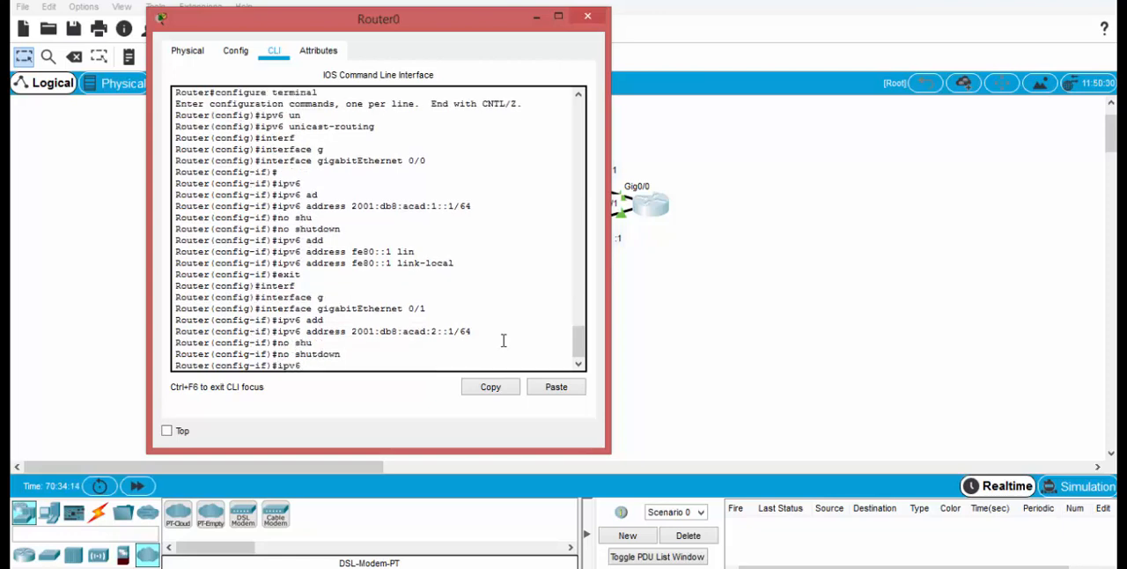
Step: Set fe80::1 as the link-local IPv6 address of gigabitEthernet 0/1 and return to privileged EXEC mode
{"action": "type", "text": "ipv6 add"}
{"action": "key", "text": "Tab"}
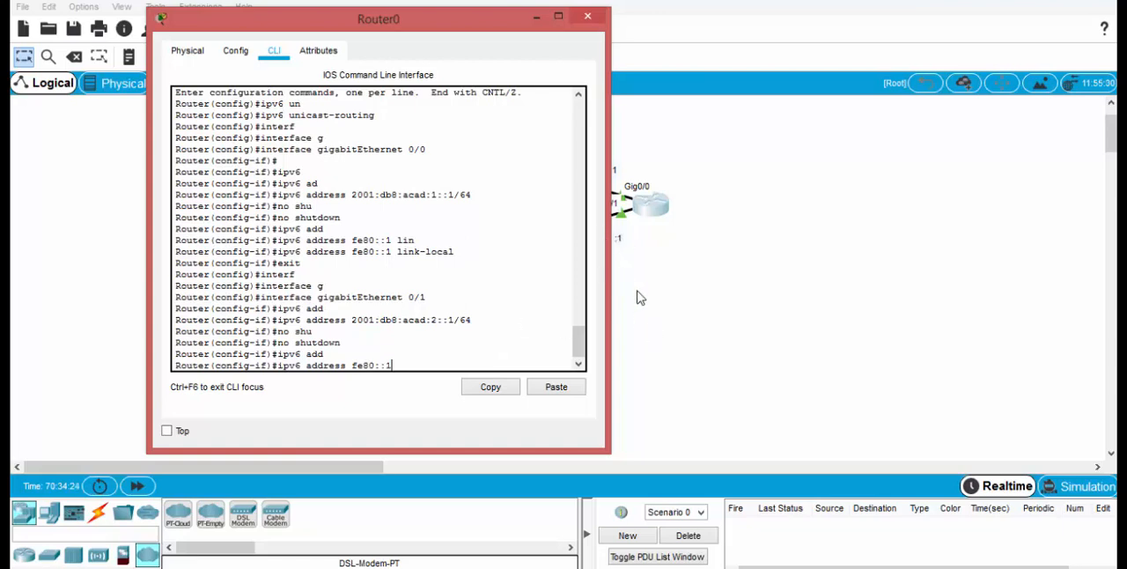
{"action": "type", "text": "n"}
{"action": "key", "text": "Tab"}
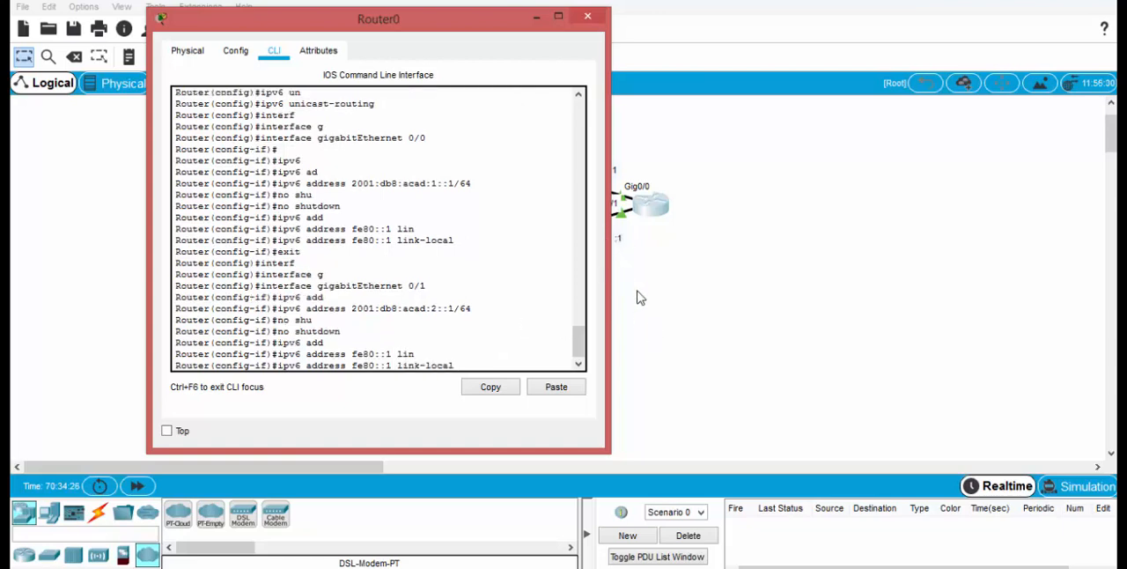
{"action": "key", "text": "Return"}
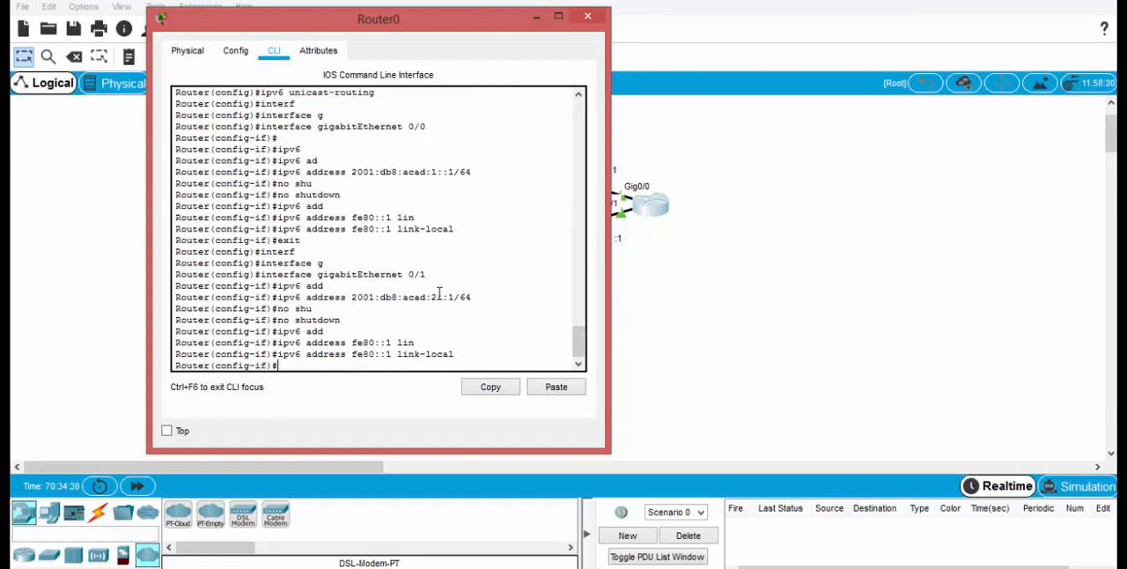
{"action": "key", "text": "ctrl+z"}
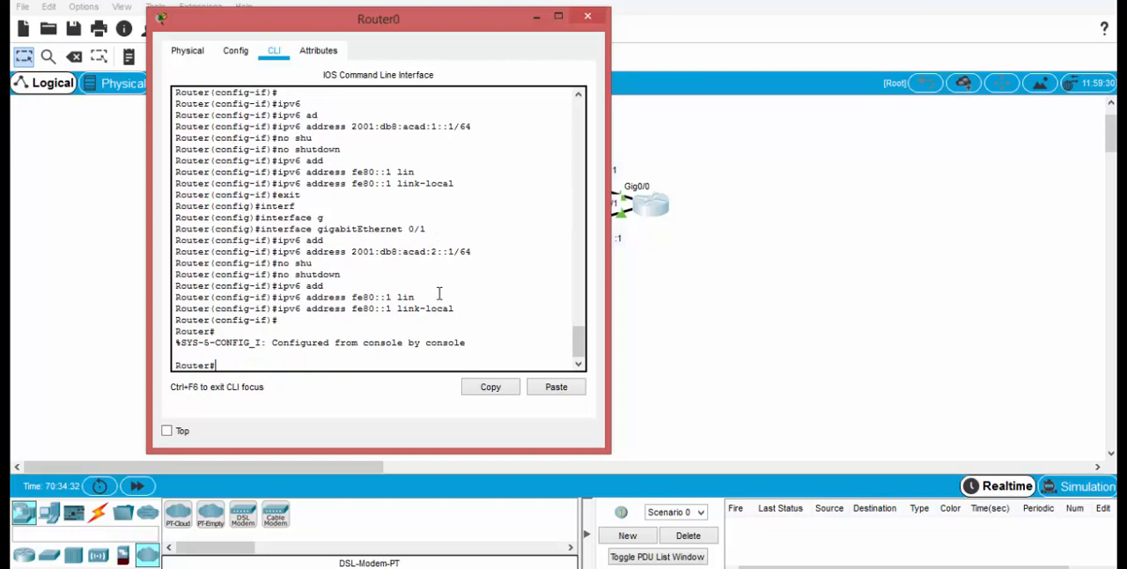
Step: Save the router's running-config to startup-config, accepting the default destination filename
{"action": "type", "text": "copy run"}
{"action": "key", "text": "Tab"}
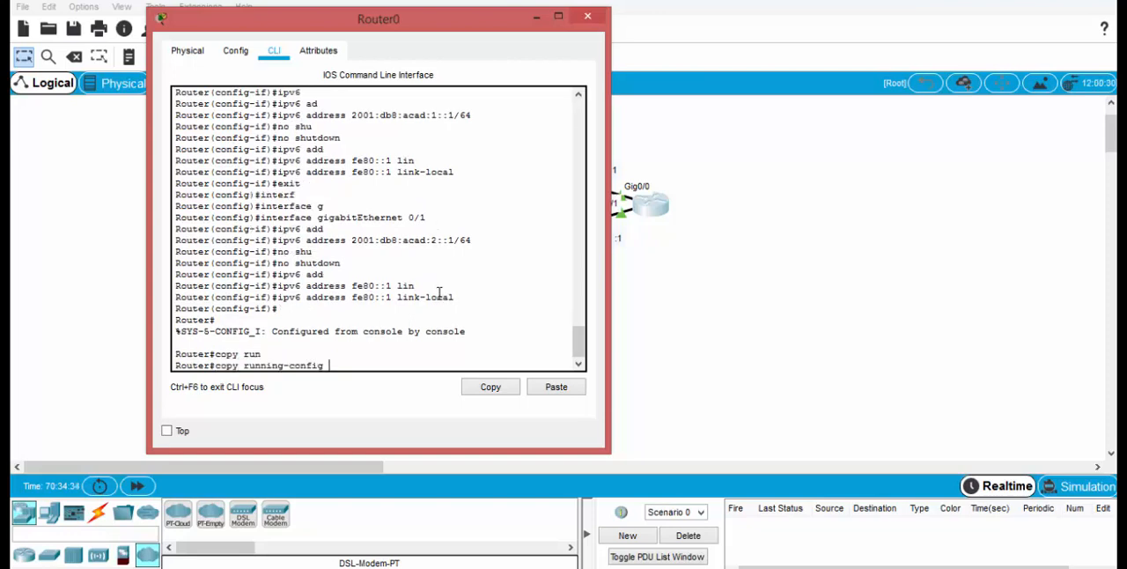
{"action": "type", "text": "star"}
{"action": "key", "text": "Tab"}
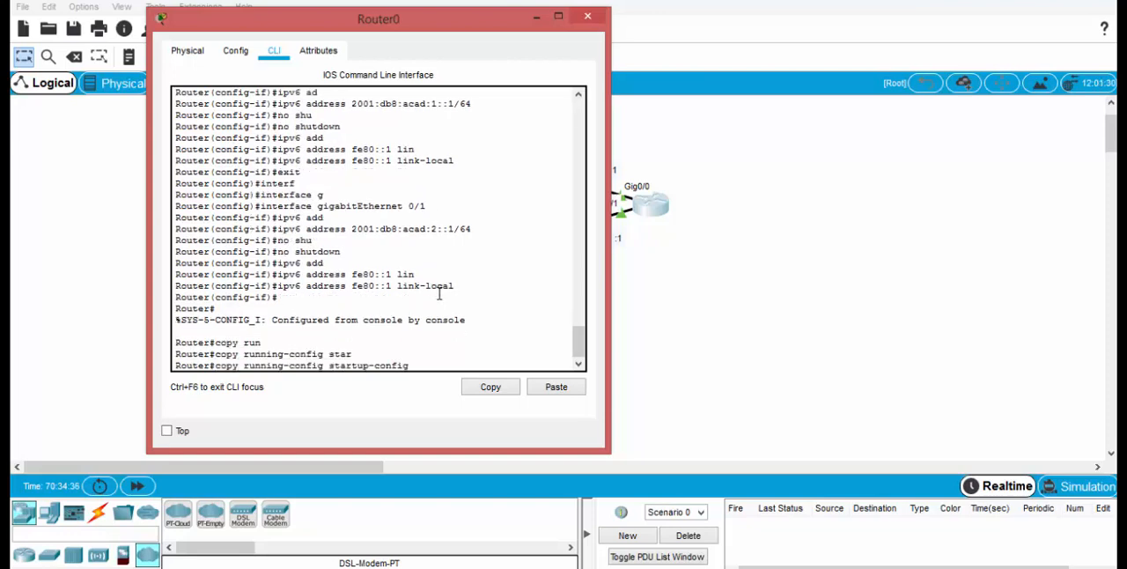
{"action": "key", "text": "Return"}
{"action": "key", "text": "Return"}
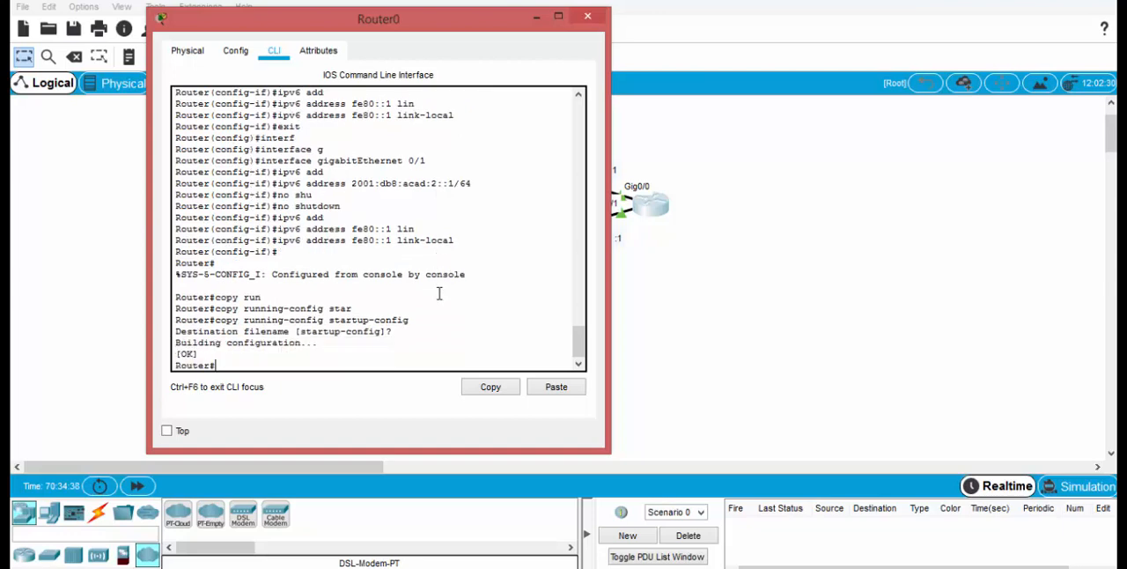
Step: Run show running-config and examine the IPv6 addresses of the router's two GigabitEthernet interfaces
{"action": "type", "text": "sho"}
{"action": "key", "text": "Tab"}
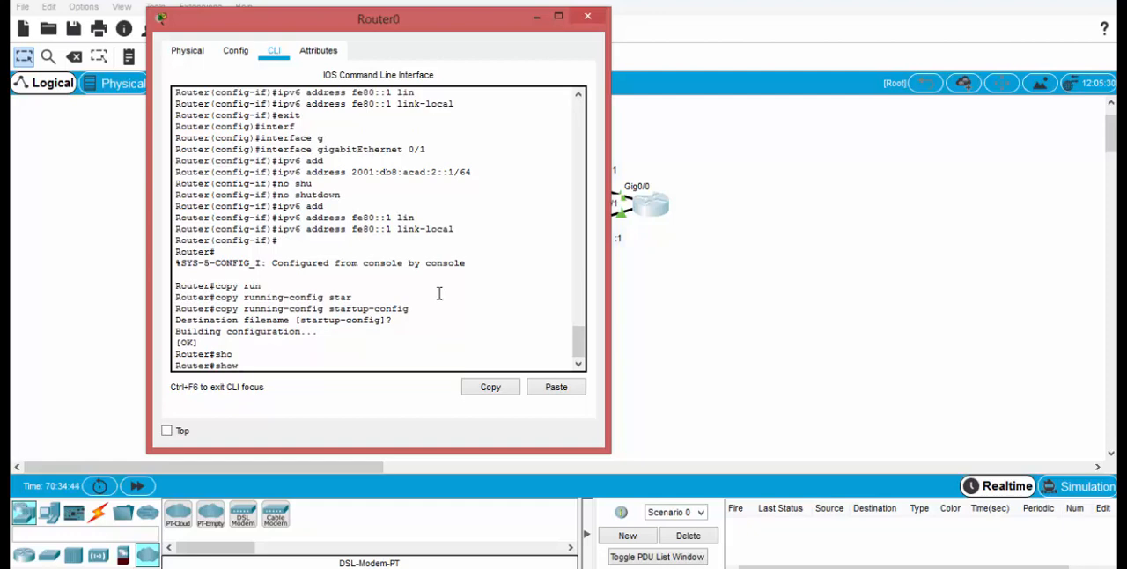
{"action": "type", "text": "ru"}
{"action": "key", "text": "Tab"}
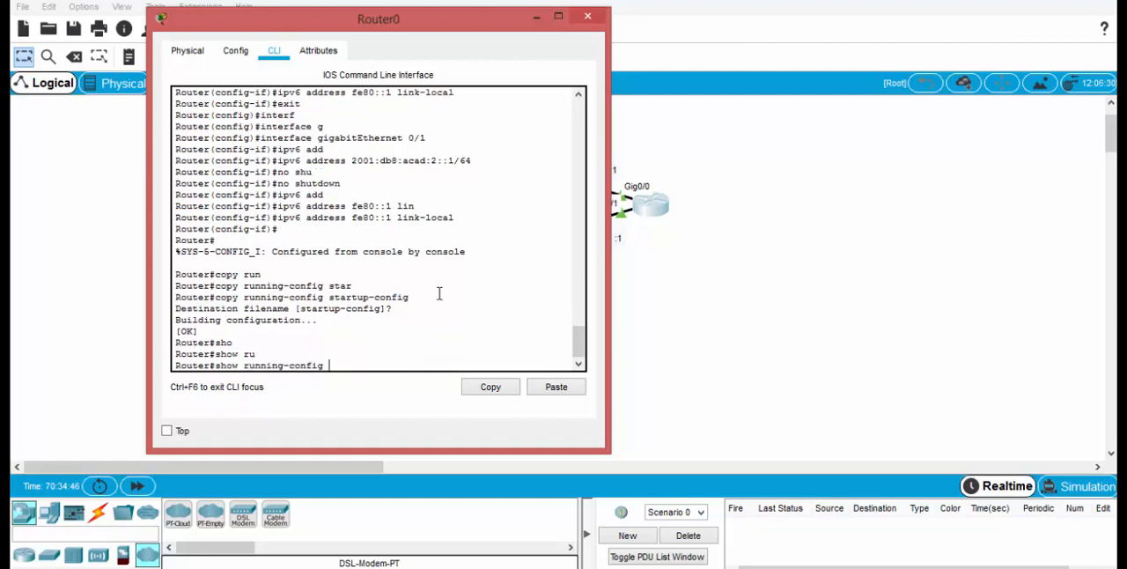
{"action": "key", "text": "Return"}
{"action": "key", "text": "Return"}
{"action": "key", "text": "Return"}
{"action": "key", "text": "Return"}
{"action": "key", "text": "Return"}
{"action": "key", "text": "Return"}
{"action": "key", "text": "Return"}
{"action": "key", "text": "Return"}
{"action": "key", "text": "Return"}
{"action": "key", "text": "Return"}
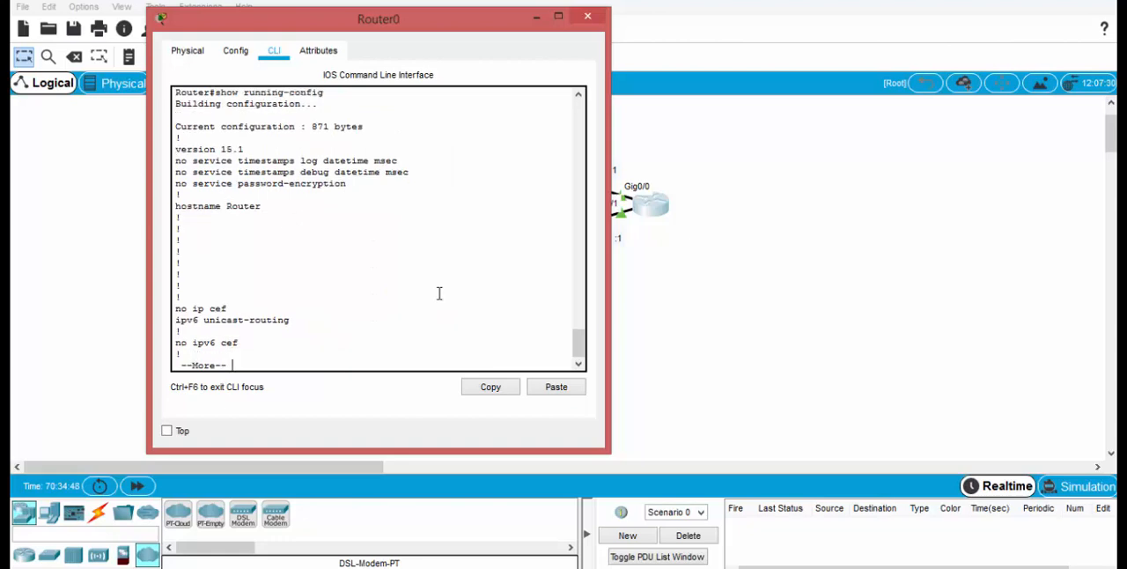
{"action": "key", "text": "Return"}
{"action": "key", "text": "Return"}
{"action": "key", "text": "Return"}
{"action": "key", "text": "Return"}
{"action": "key", "text": "Return"}
{"action": "key", "text": "Return"}
{"action": "key", "text": "Return"}
{"action": "key", "text": "Return"}
{"action": "key", "text": "Return"}
{"action": "key", "text": "Return"}
{"action": "key", "text": "Return"}
{"action": "key", "text": "Return"}
{"action": "key", "text": "Return"}
{"action": "key", "text": "Return"}
{"action": "key", "text": "Return"}
{"action": "key", "text": "Return"}
{"action": "key", "text": "Return"}
{"action": "key", "text": "Return"}
{"action": "key", "text": "Return"}
{"action": "key", "text": "Return"}
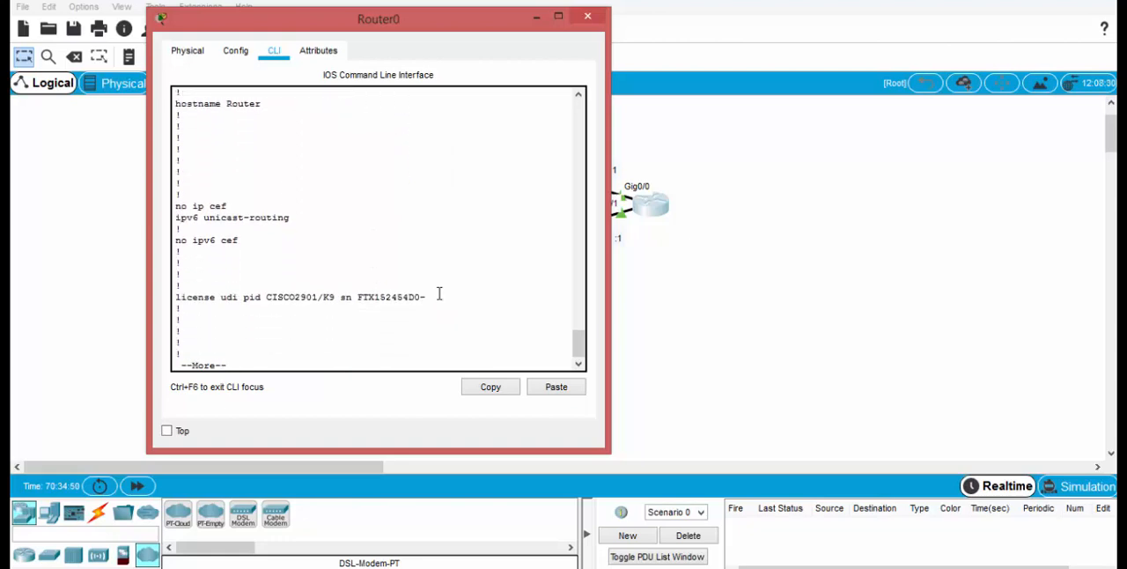
{"action": "key", "text": "Return"}
{"action": "key", "text": "Return"}
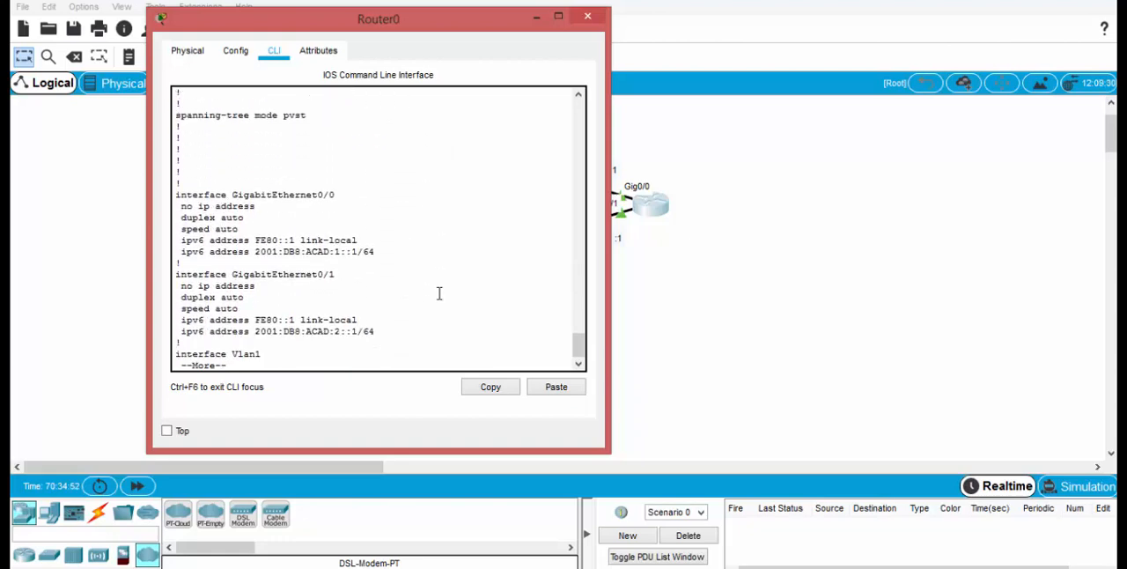
{"action": "left_click_drag", "start_coordinate": [428, 24], "coordinate": [326, 32]}
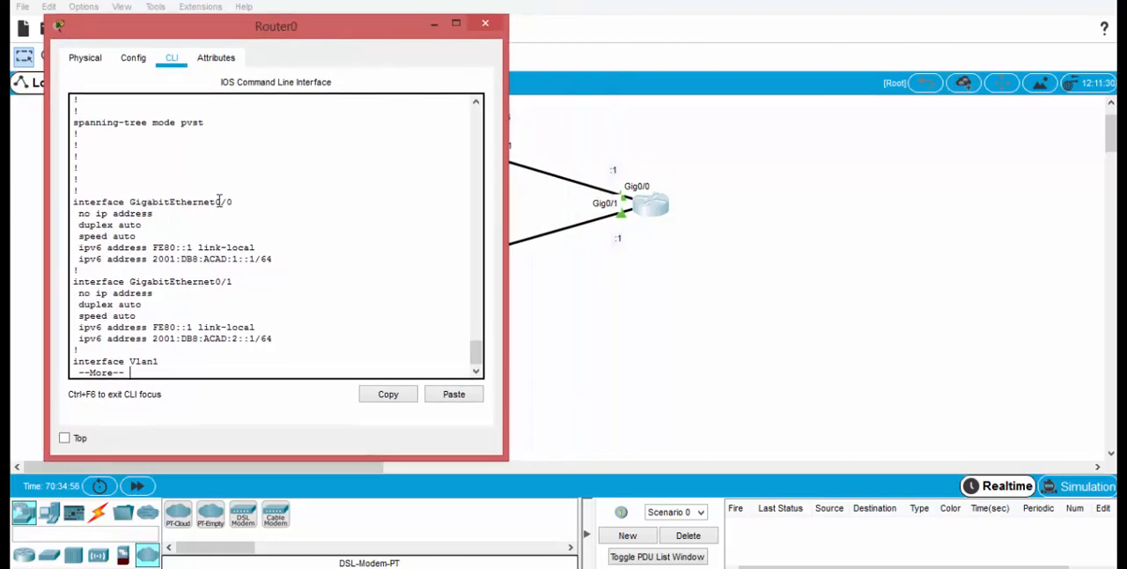
{"action": "mouse_move", "coordinate": [158, 260]}
{"action": "left_mouse_down"}
{"action": "mouse_move", "coordinate": [252, 248]}
{"action": "mouse_move", "coordinate": [273, 259]}
{"action": "mouse_move", "coordinate": [253, 247]}
{"action": "mouse_move", "coordinate": [158, 247]}
{"action": "left_mouse_up"}
{"action": "left_click", "coordinate": [173, 311]}
Step: Page through the rest of the router's running configuration until the command prompt returns
{"action": "key", "text": "Return"}
{"action": "key", "text": "Return"}
{"action": "key", "text": "Return"}
{"action": "key", "text": "Return"}
{"action": "key", "text": "Return"}
{"action": "key", "text": "Return"}
{"action": "key", "text": "Return"}
{"action": "key", "text": "Return"}
{"action": "key", "text": "Return"}
{"action": "key", "text": "Return"}
{"action": "key", "text": "Return"}
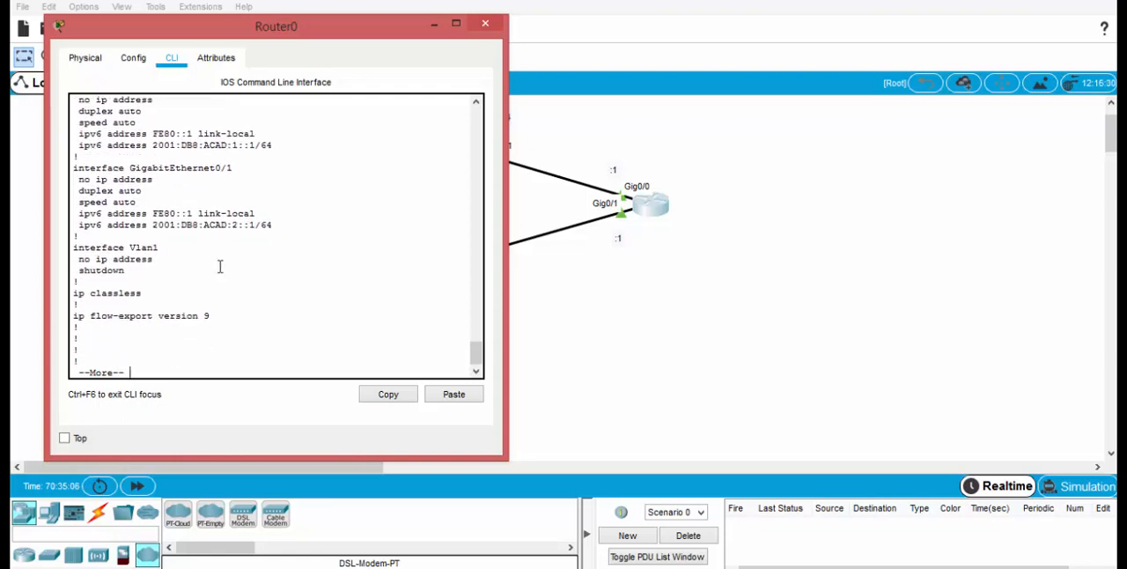
{"action": "key", "text": "Return"}
{"action": "key", "text": "Return"}
{"action": "key", "text": "Return"}
{"action": "key", "text": "Return"}
{"action": "key", "text": "Return"}
{"action": "key", "text": "Return"}
{"action": "key", "text": "Return"}
{"action": "key", "text": "Return"}
{"action": "key", "text": "Return"}
{"action": "key", "text": "Return"}
{"action": "key", "text": "Return"}
{"action": "key", "text": "Return"}
{"action": "key", "text": "Return"}
{"action": "key", "text": "Return"}
{"action": "key", "text": "Return"}
{"action": "key", "text": "Return"}
{"action": "key", "text": "Return"}
{"action": "key", "text": "Return"}
{"action": "key", "text": "Return"}
{"action": "key", "text": "Return"}
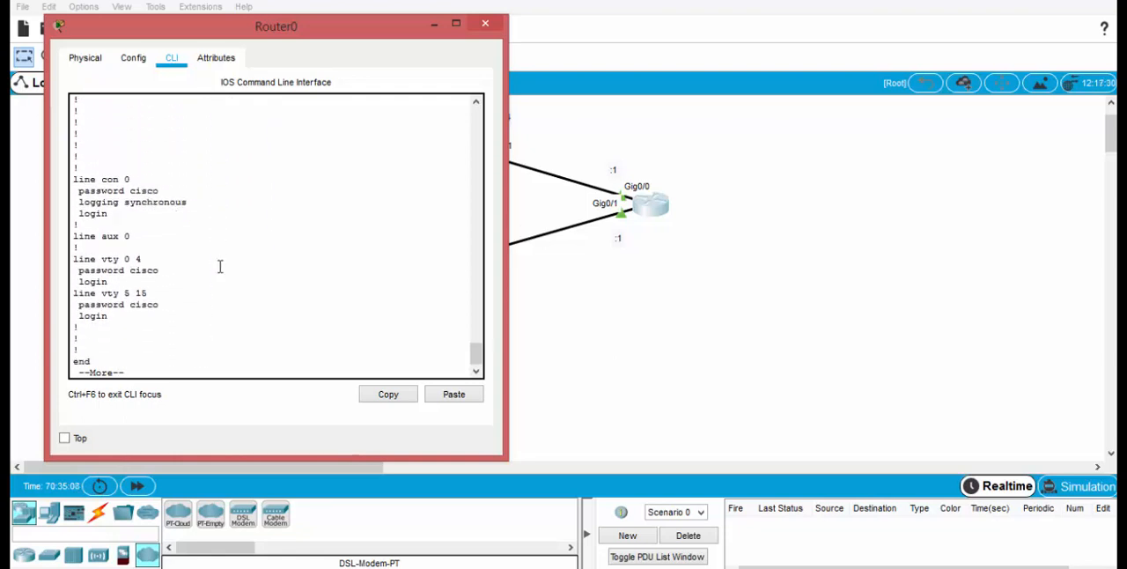
{"action": "key", "text": "Return"}
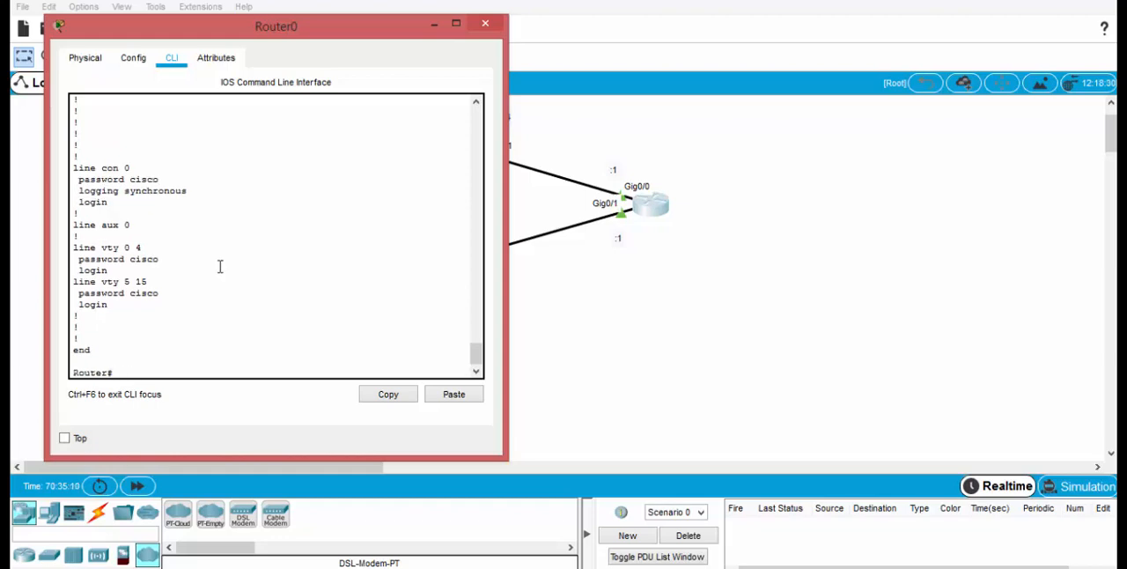
Step: Minimize the router window and open the IP configuration of PC0, the upper PC
{"action": "left_click", "coordinate": [434, 24]}
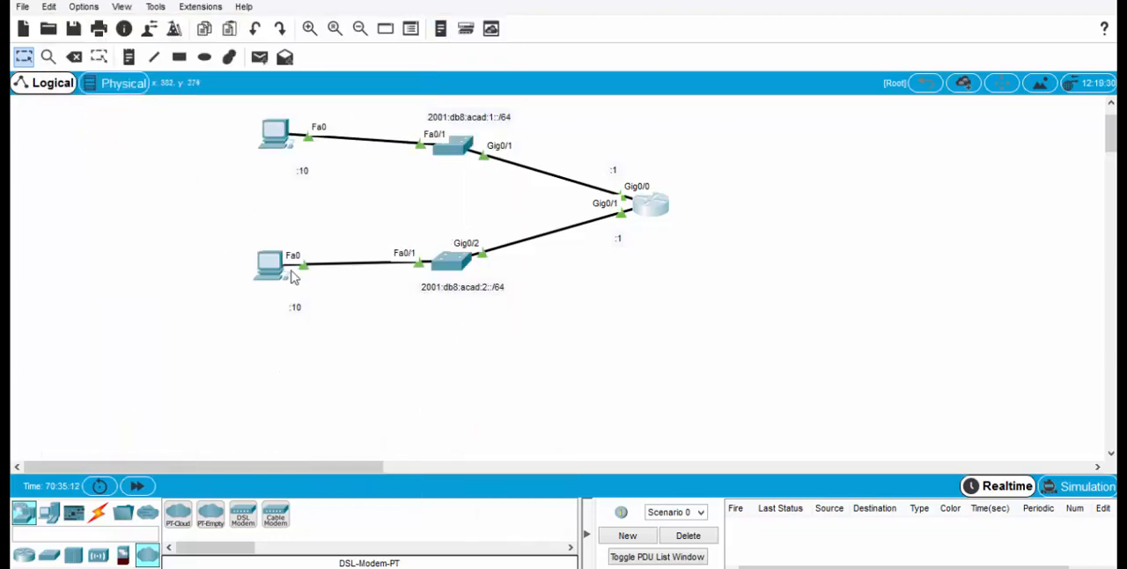
{"action": "left_click", "coordinate": [275, 143]}
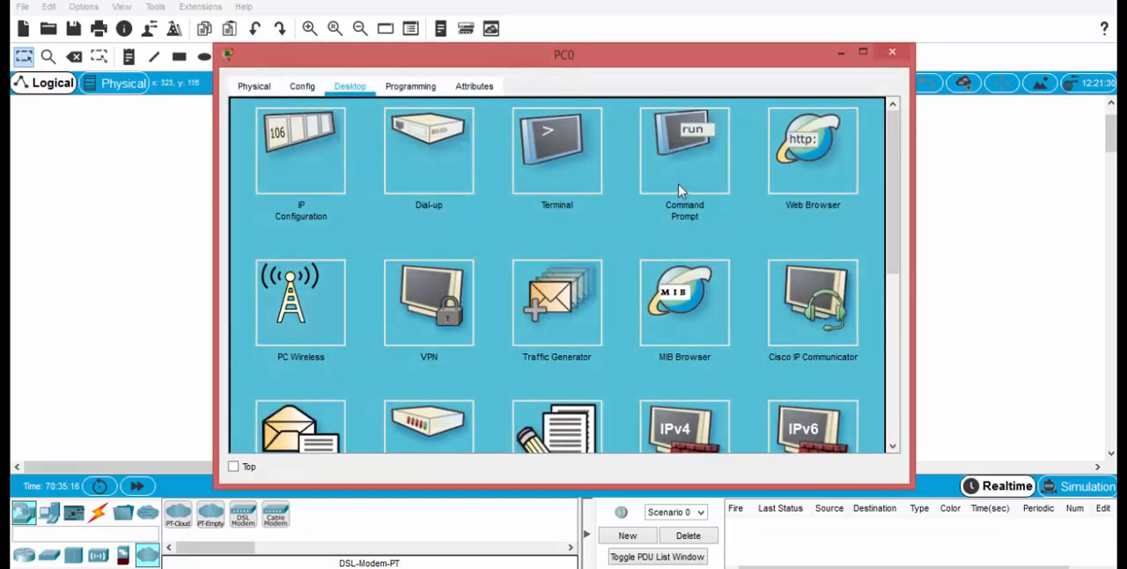
{"action": "left_click", "coordinate": [313, 162]}
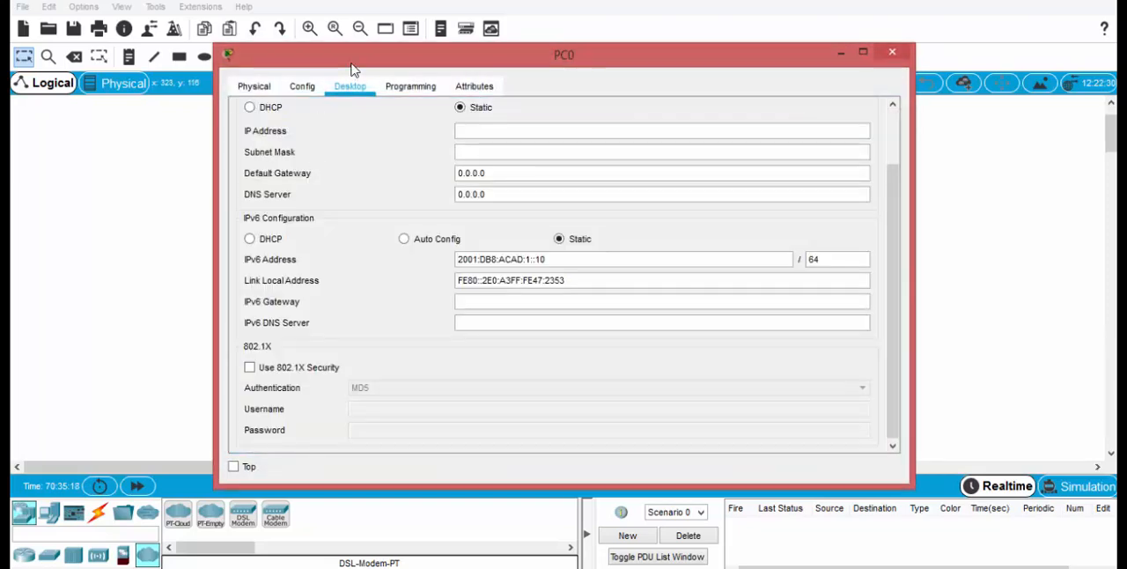
Step: Compare PC0's IPv6 settings with the topology, moving its window aside to examine the router's Gig0/0 address label
{"action": "left_click_drag", "start_coordinate": [380, 69], "coordinate": [627, 44]}
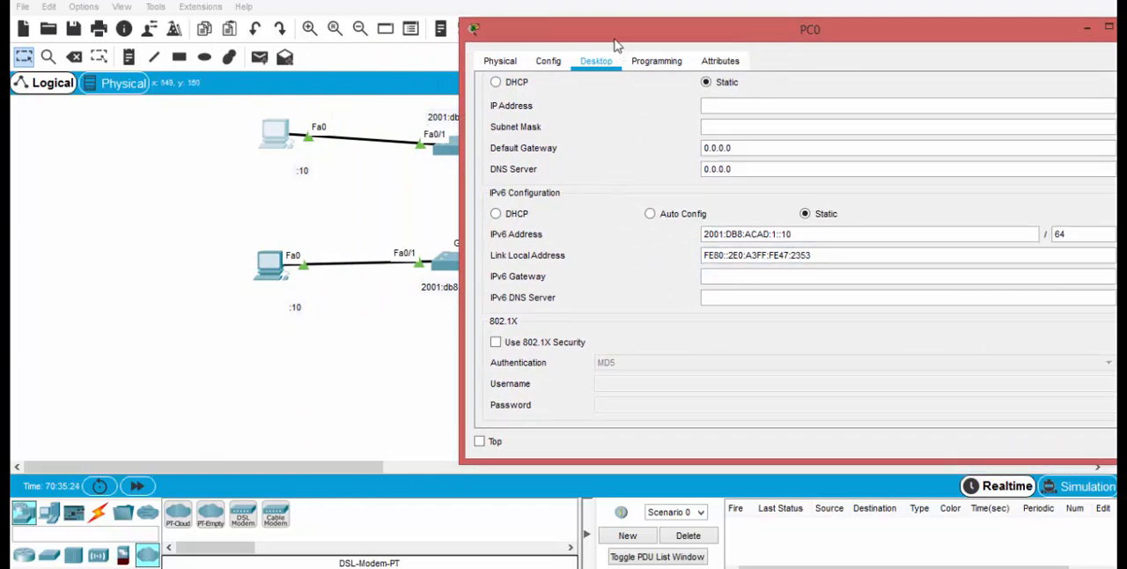
{"action": "left_click_drag", "start_coordinate": [608, 33], "coordinate": [607, 33]}
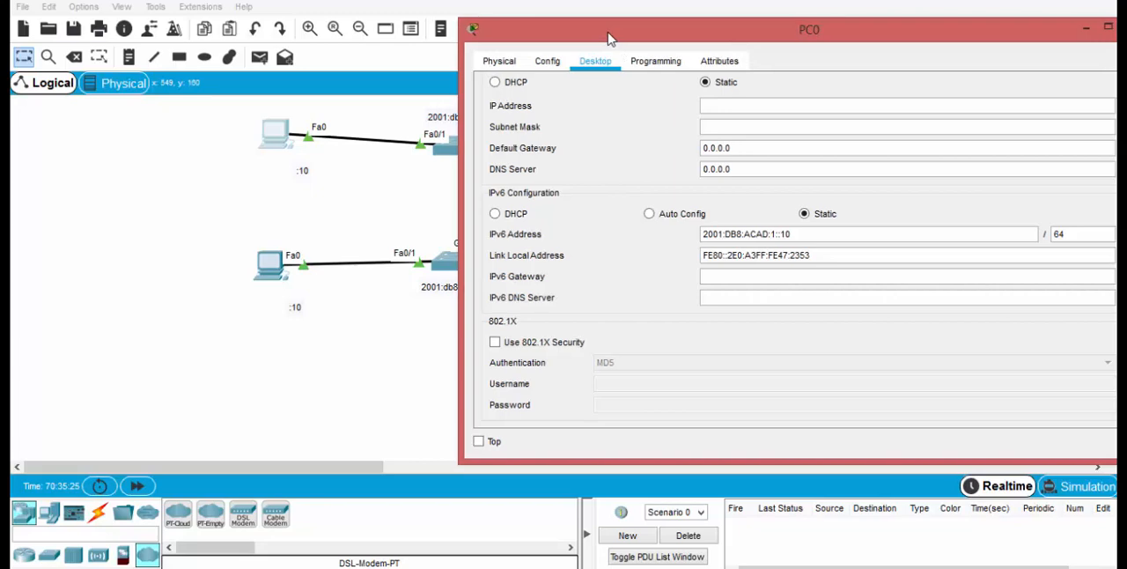
{"action": "left_click", "coordinate": [820, 255]}
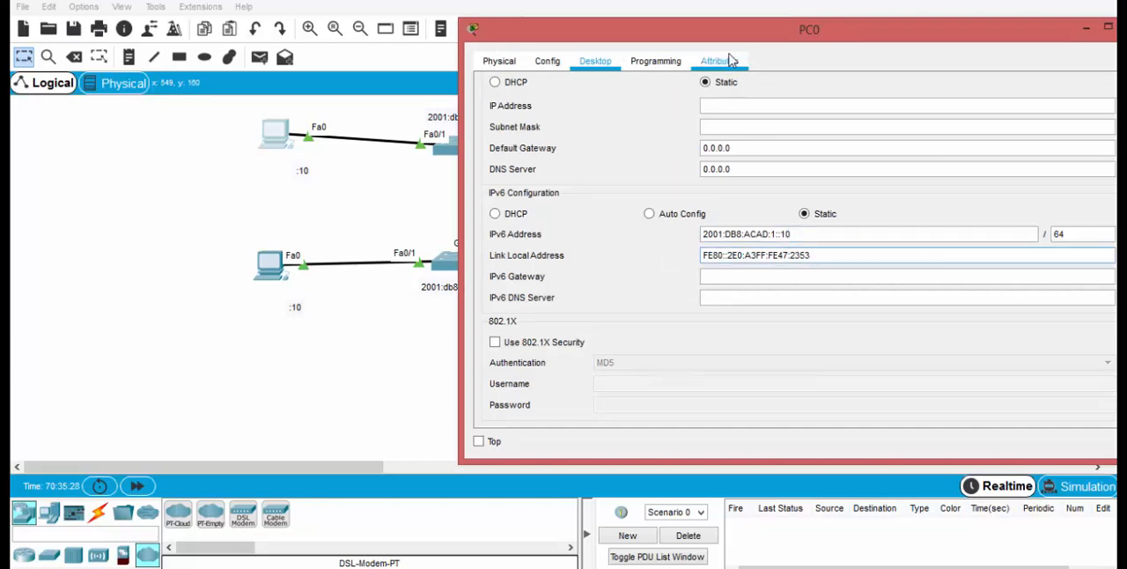
{"action": "left_click_drag", "start_coordinate": [716, 38], "coordinate": [403, 241]}
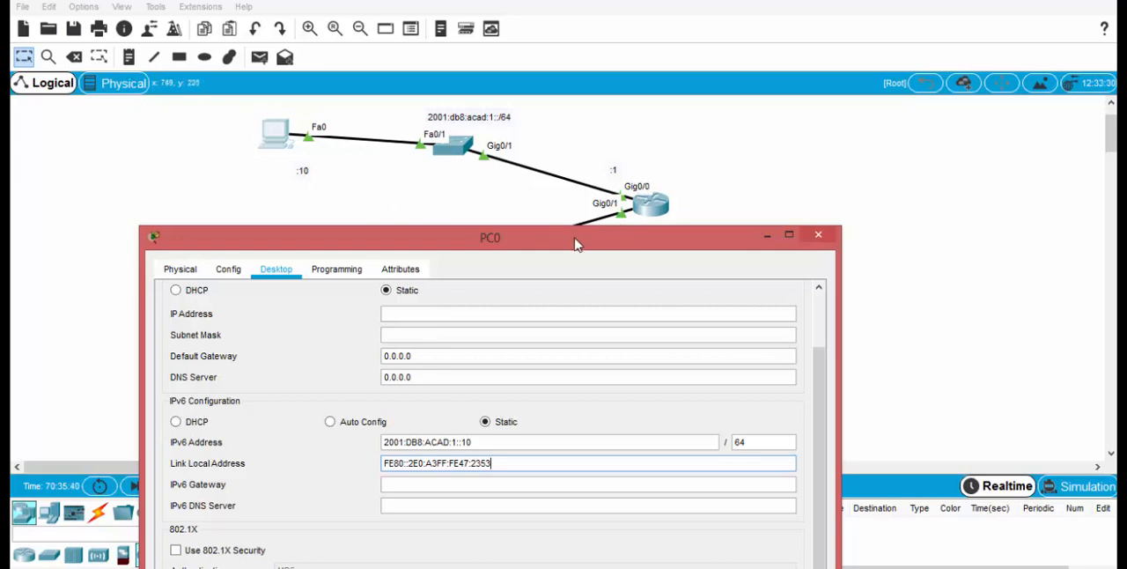
{"action": "left_click_drag", "start_coordinate": [574, 244], "coordinate": [559, 42]}
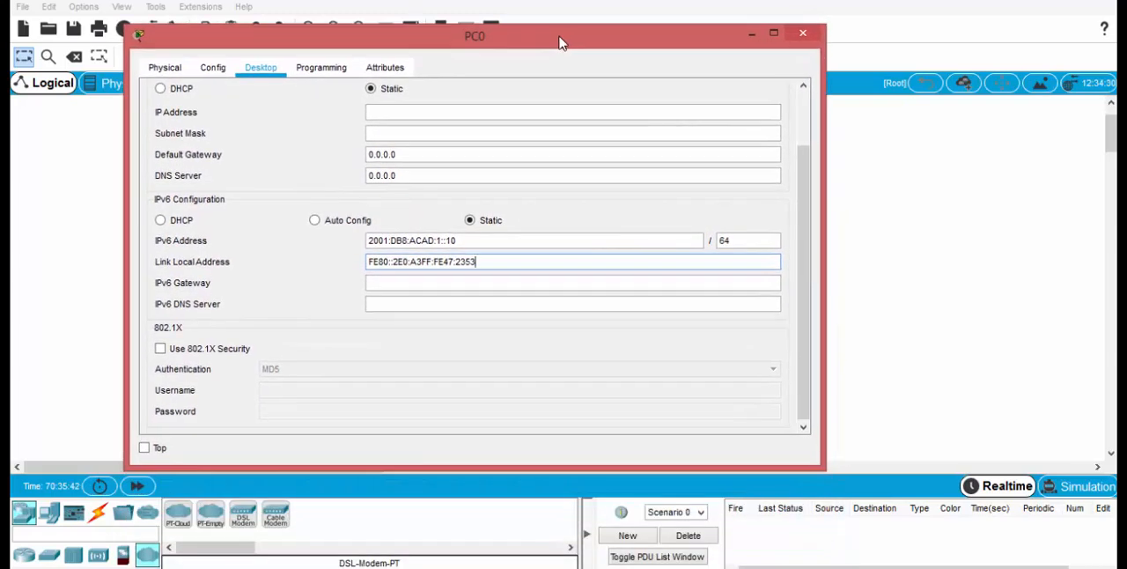
{"action": "left_click_drag", "start_coordinate": [485, 43], "coordinate": [509, 280]}
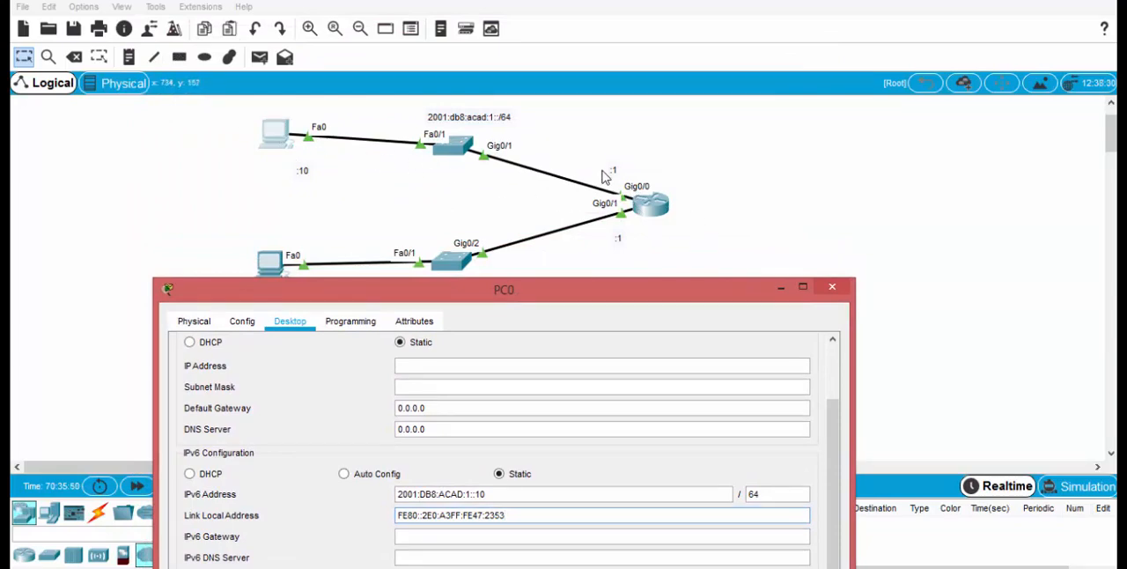
Step: Set PC0's IPv6 gateway to 2001:DB8:ACAD:1::1 by reusing its own IPv6 address, and close the PC0 window
{"action": "left_click_drag", "start_coordinate": [568, 289], "coordinate": [597, 88]}
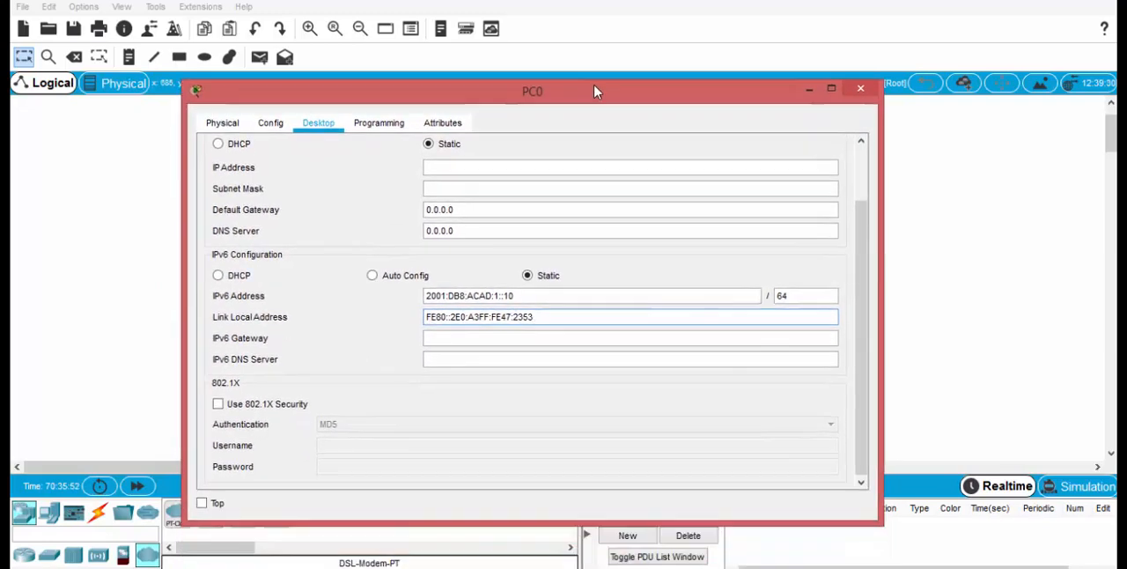
{"action": "left_click_drag", "start_coordinate": [510, 293], "coordinate": [357, 290]}
{"action": "key", "text": "ctrl+c"}
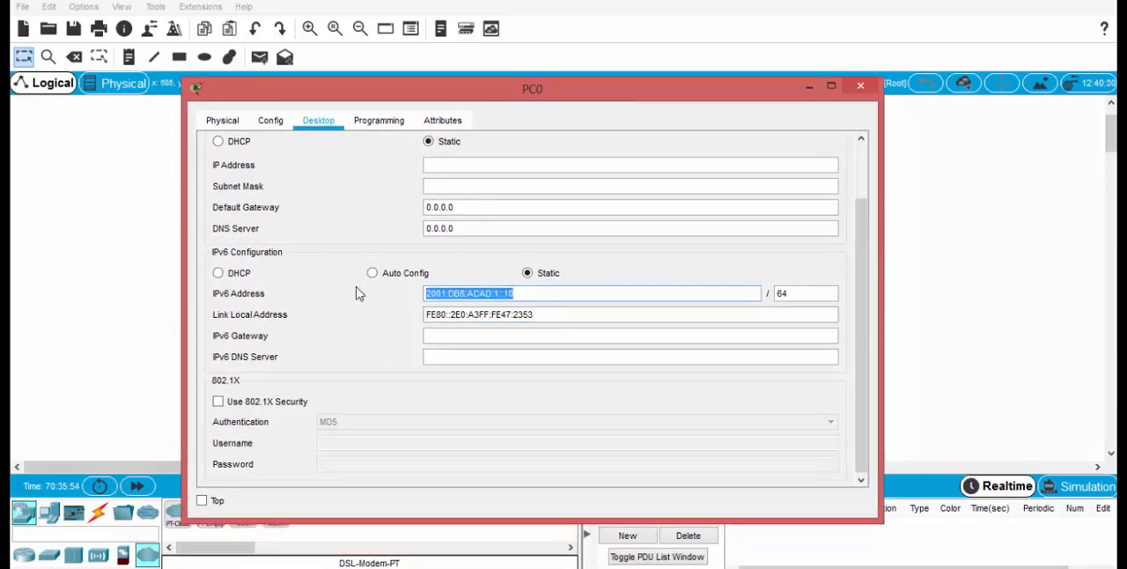
{"action": "left_click", "coordinate": [455, 335]}
{"action": "key", "text": "ctrl+v"}
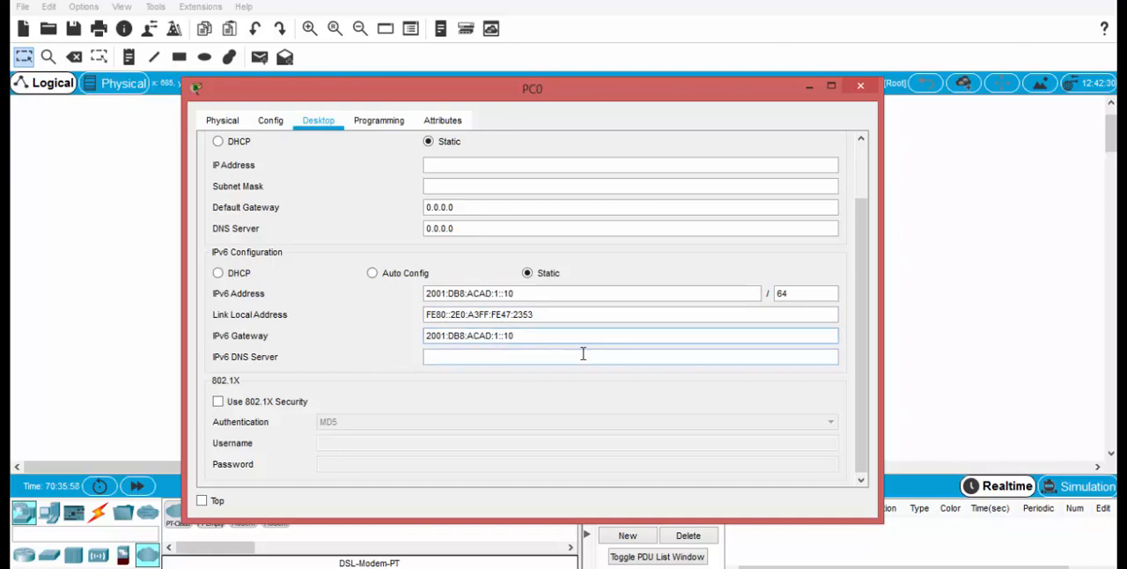
{"action": "mouse_move", "coordinate": [545, 104]}
{"action": "left_mouse_down"}
{"action": "mouse_move", "coordinate": [533, 193]}
{"action": "mouse_move", "coordinate": [566, 276]}
{"action": "mouse_move", "coordinate": [539, 105]}
{"action": "left_mouse_up"}
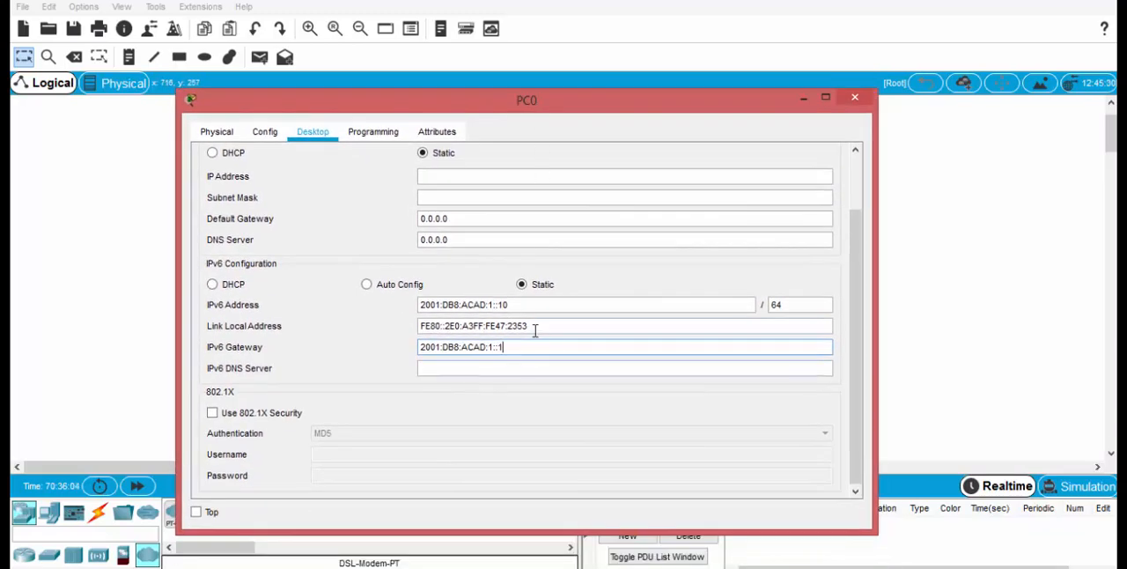
{"action": "left_click", "coordinate": [853, 97]}
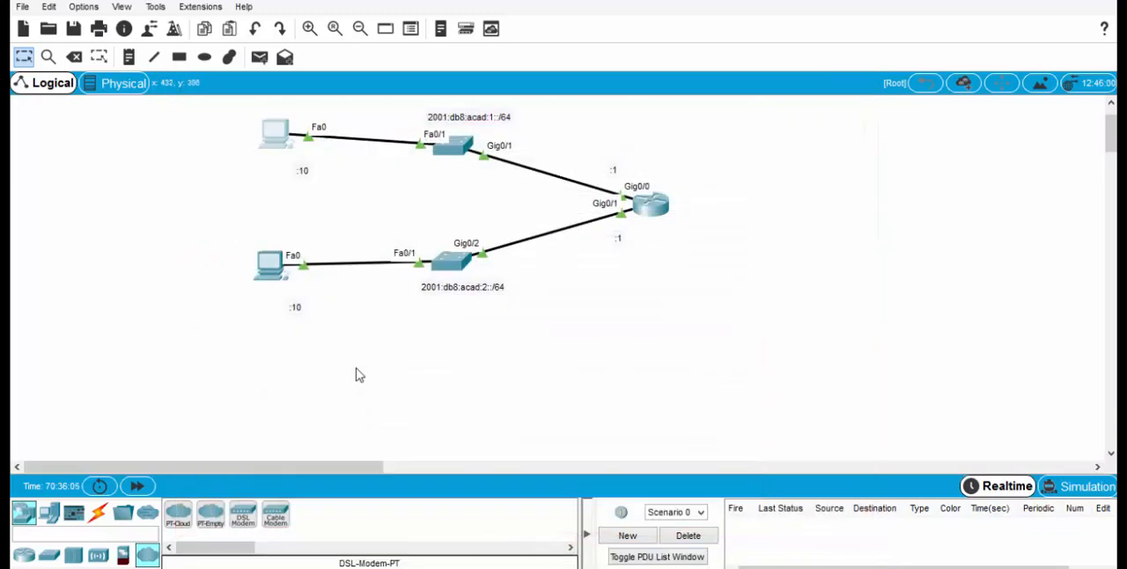
Step: Set the IPv6 gateway of PC1, the lower PC, to 2001:DB8:ACAD:2::1 in its IP configuration and close its window
{"action": "left_click", "coordinate": [275, 266]}
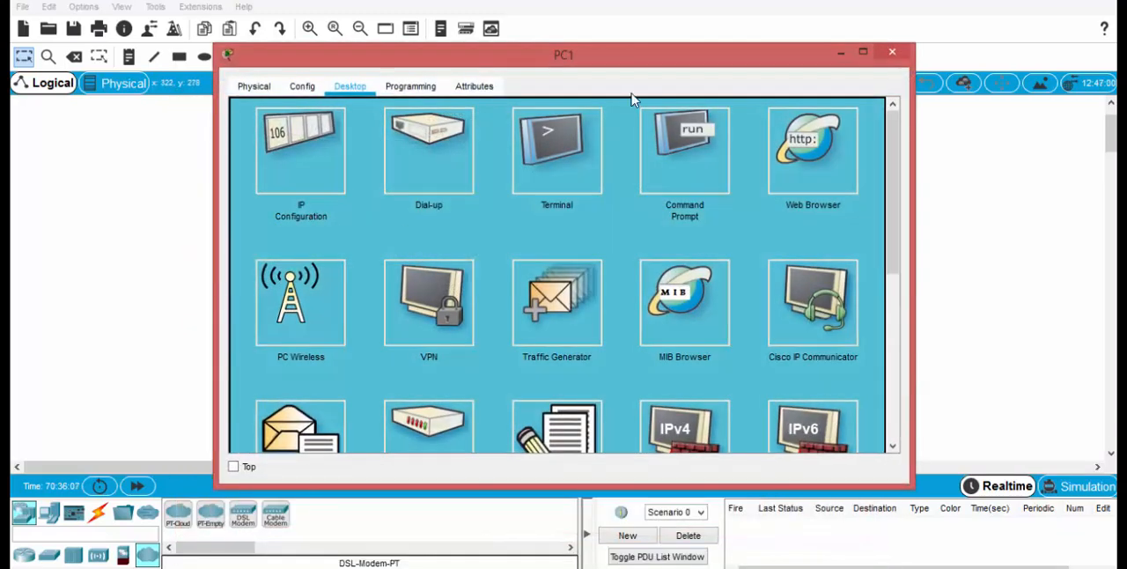
{"action": "left_click", "coordinate": [313, 166]}
{"action": "left_click_drag", "start_coordinate": [500, 60], "coordinate": [510, 312]}
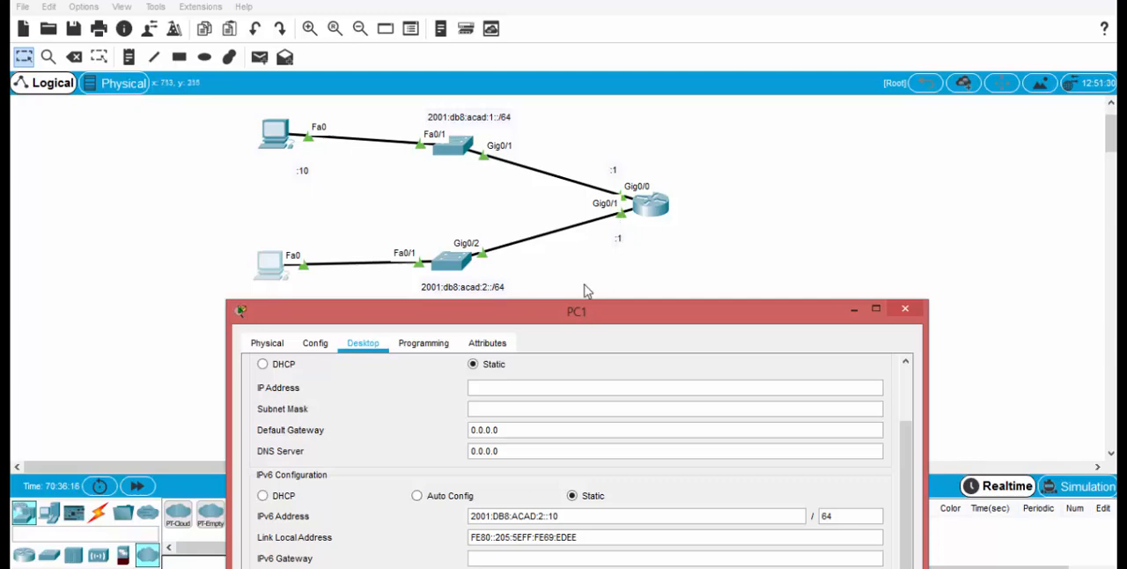
{"action": "left_click_drag", "start_coordinate": [588, 311], "coordinate": [584, 116]}
{"action": "left_click_drag", "start_coordinate": [565, 322], "coordinate": [417, 327]}
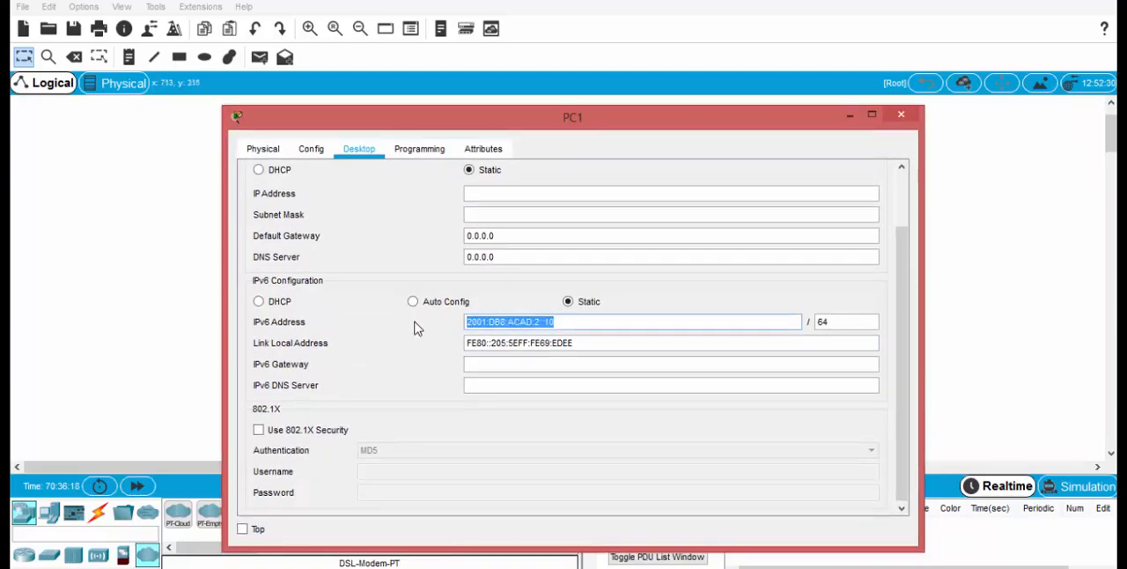
{"action": "key", "text": "ctrl+c"}
{"action": "left_click", "coordinate": [492, 364]}
{"action": "key", "text": "ctrl+v"}
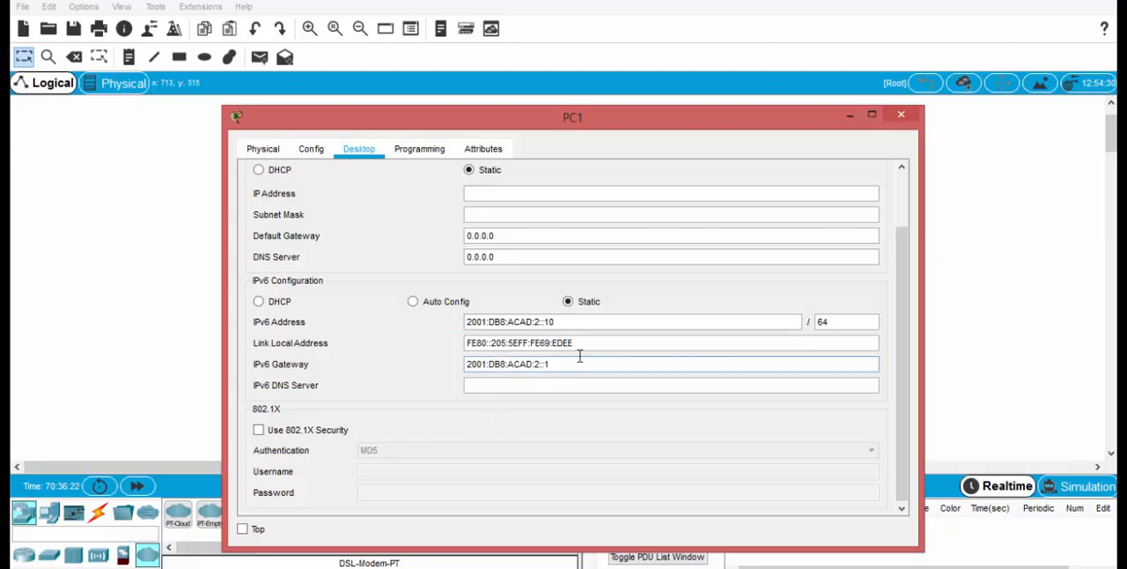
{"action": "left_click", "coordinate": [900, 115]}
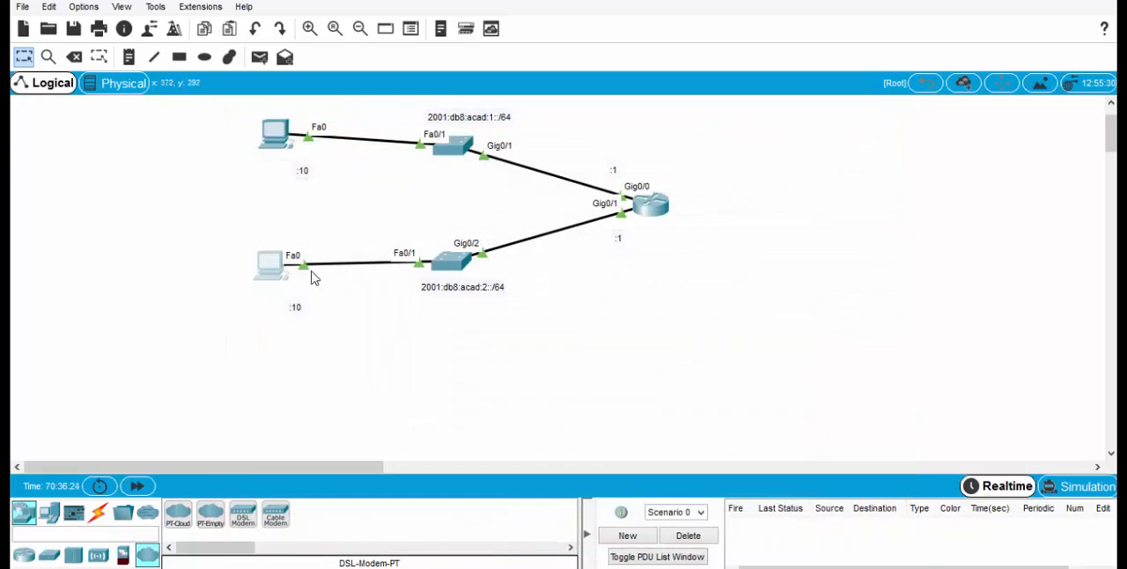
Step: Ping the router's Gig0/0 address 2001:db8:acad:1::1 from PC0's command prompt
{"action": "left_click", "coordinate": [275, 134]}
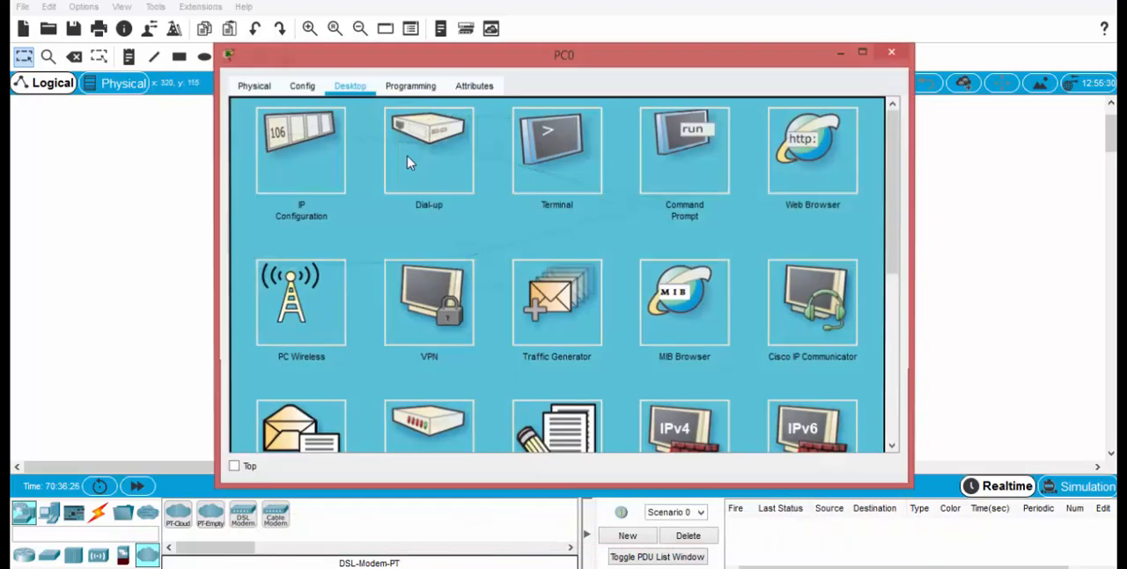
{"action": "left_click", "coordinate": [681, 181]}
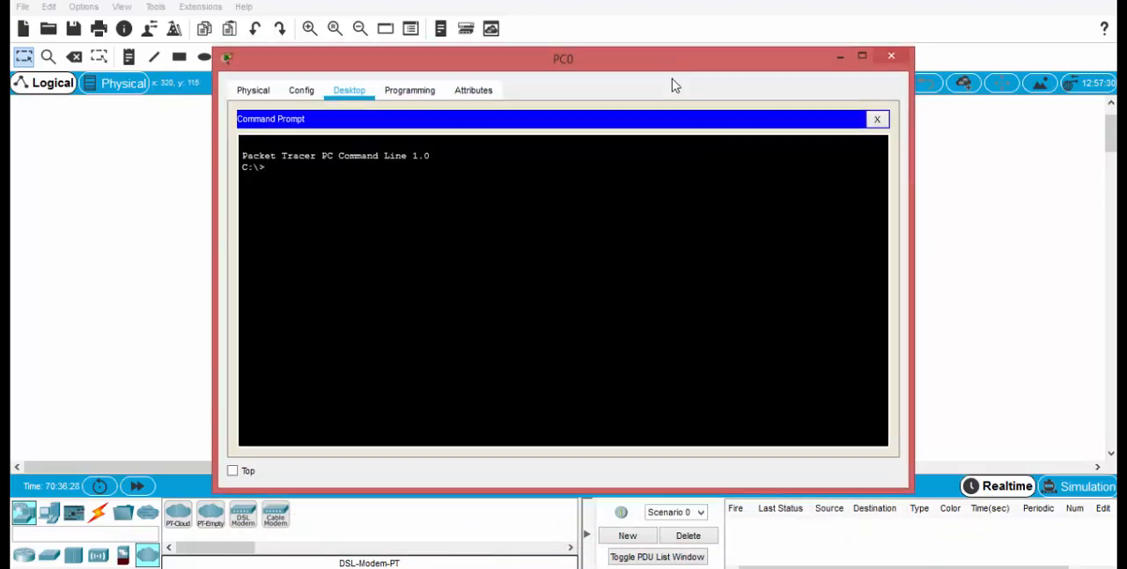
{"action": "left_click_drag", "start_coordinate": [673, 86], "coordinate": [654, 276]}
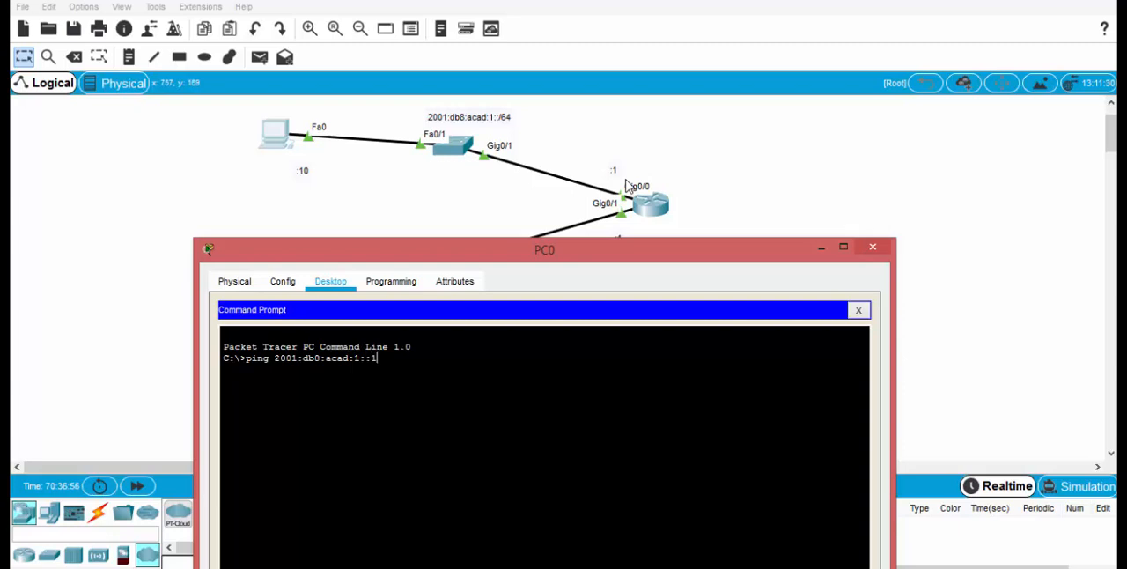
{"action": "key", "text": "Return"}
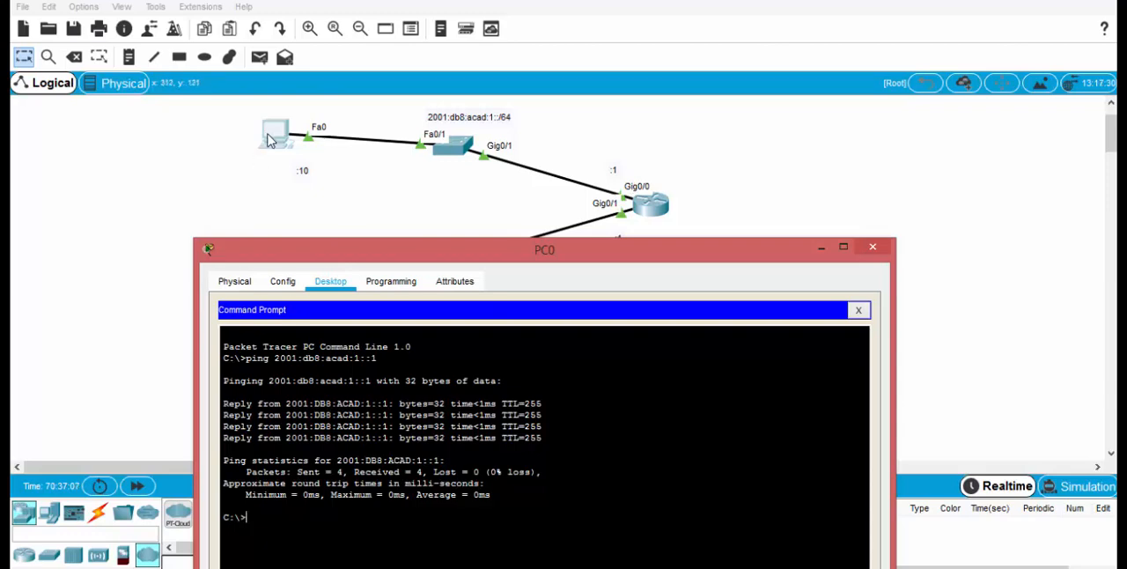
Step: Ping PC1 at 2001:db8:acad:2::10 from PC0's command prompt, keeping the topology labels in view, and return to the workspace
{"action": "left_click_drag", "start_coordinate": [558, 251], "coordinate": [610, 327]}
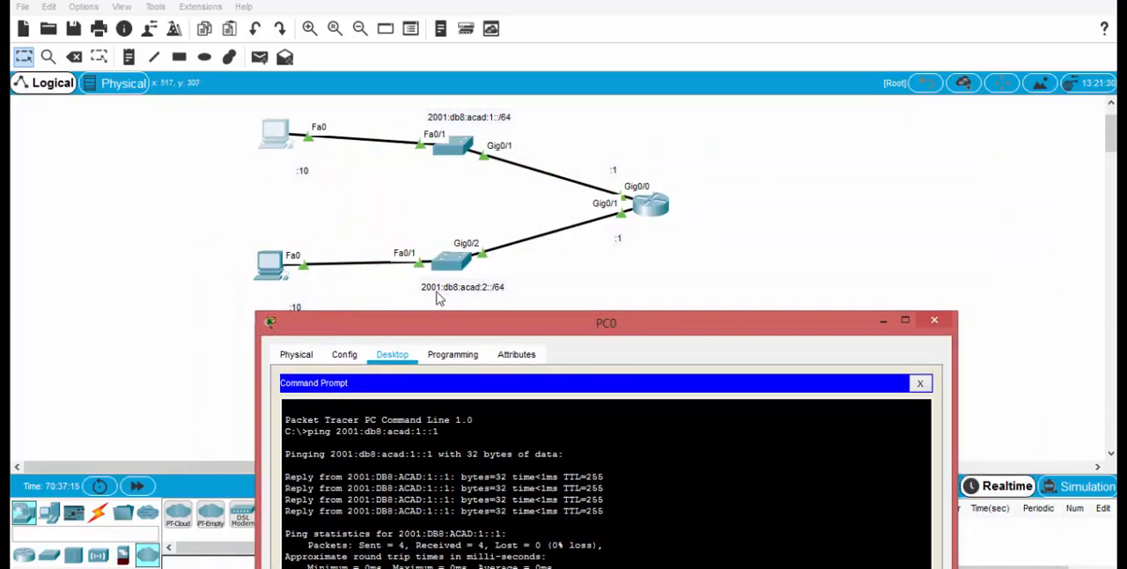
{"action": "left_click_drag", "start_coordinate": [463, 321], "coordinate": [754, 52]}
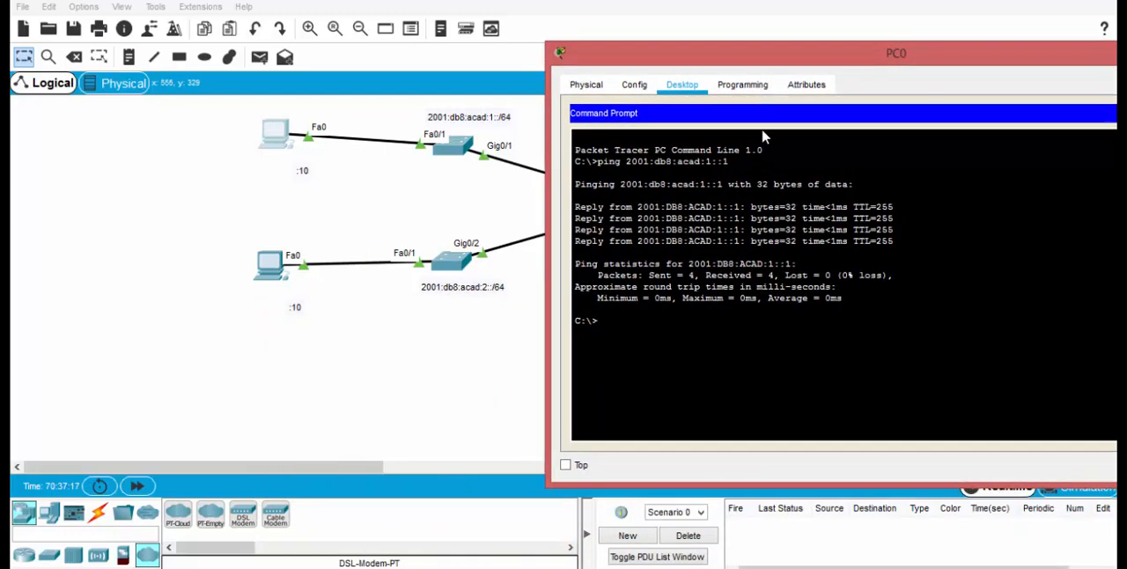
{"action": "key", "text": "Up"}
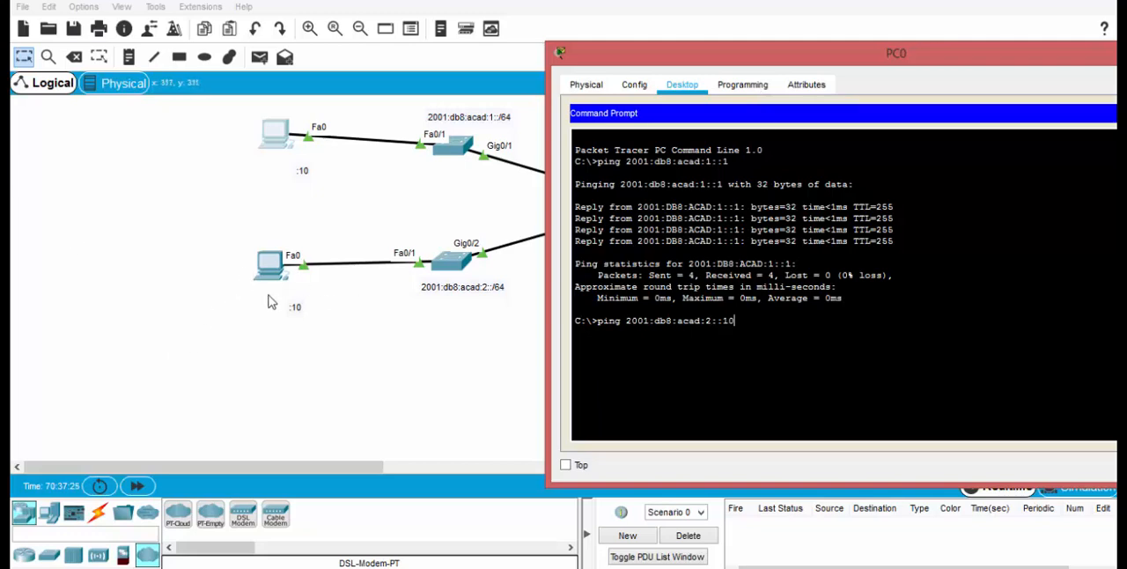
{"action": "key", "text": "Return"}
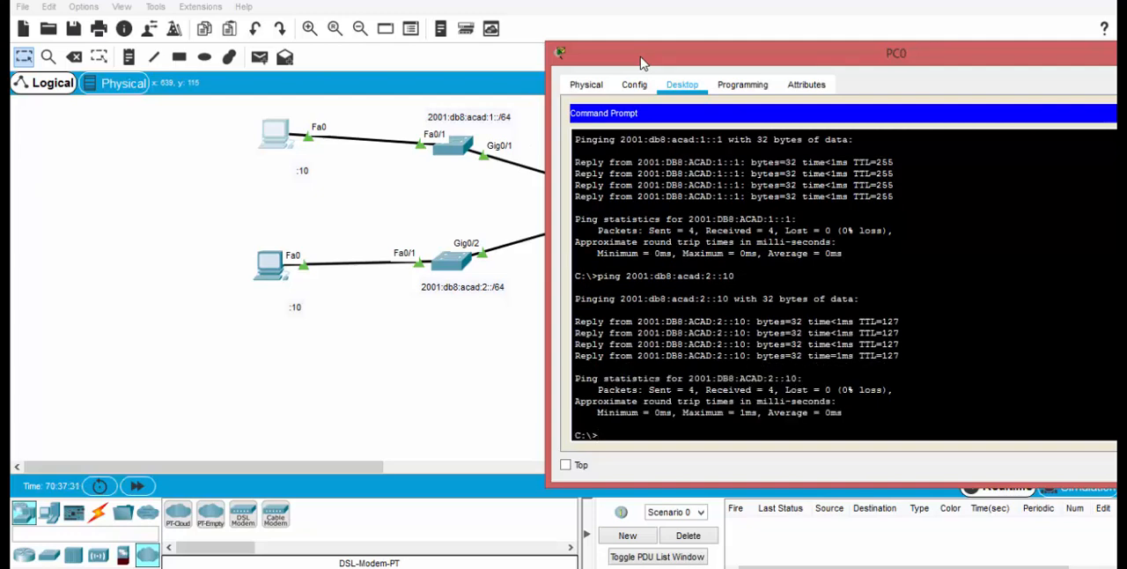
{"action": "left_click", "coordinate": [377, 368]}
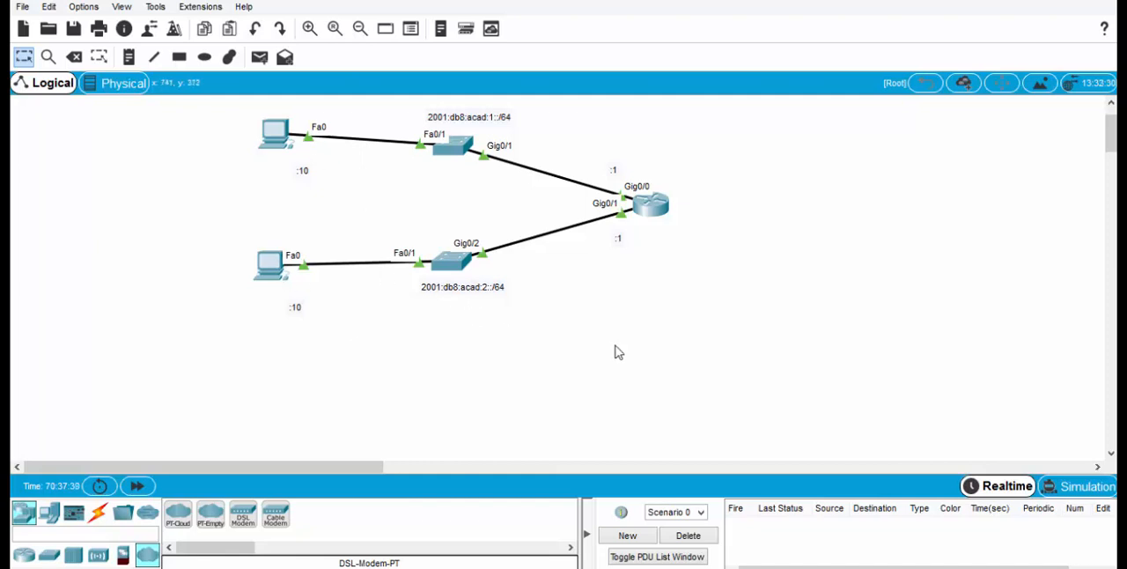
Step: Nudge the router slightly up and place a PT-Cloud in the empty area to the right of the router
{"action": "left_click_drag", "start_coordinate": [666, 209], "coordinate": [663, 205]}
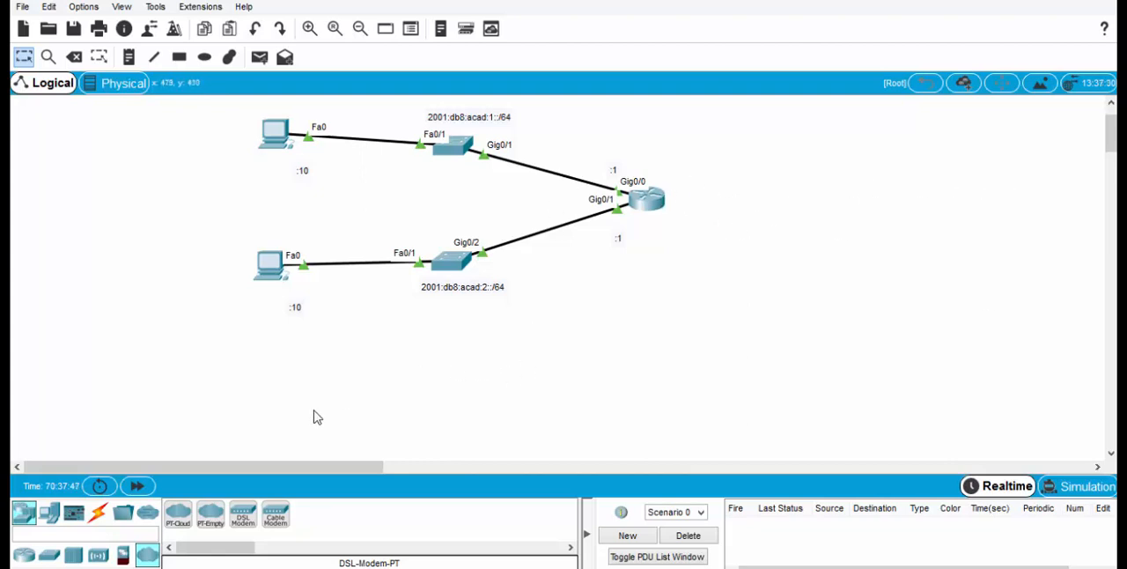
{"action": "left_click_drag", "start_coordinate": [179, 520], "coordinate": [887, 201]}
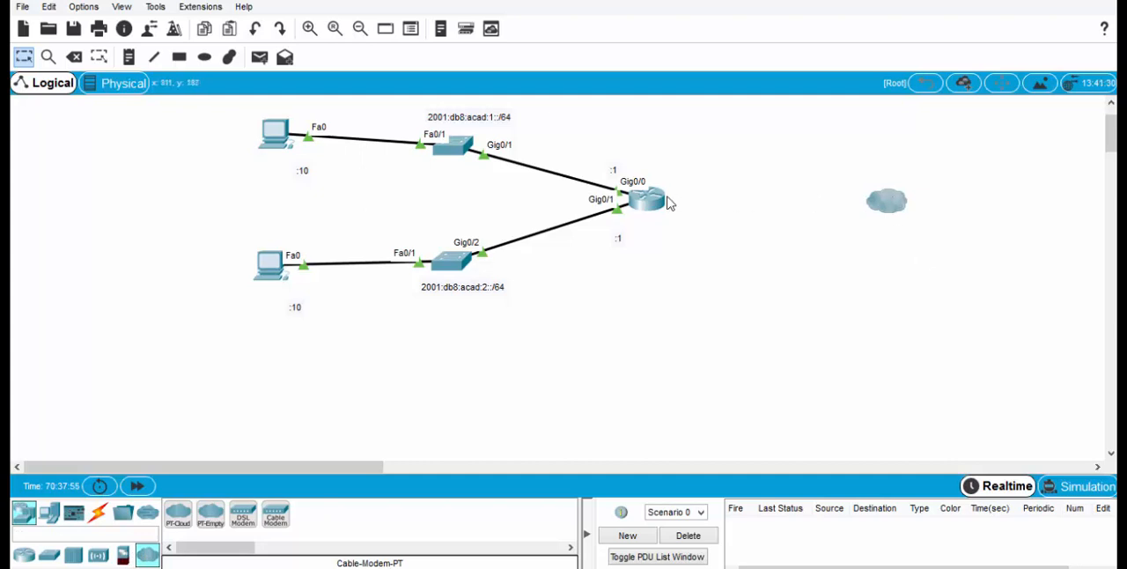
{"action": "mouse_move", "coordinate": [885, 206]}
Step: Install an HWIC-2T serial module in the router's rightmost expansion slot and close the router window
{"action": "mouse_move", "coordinate": [648, 204]}
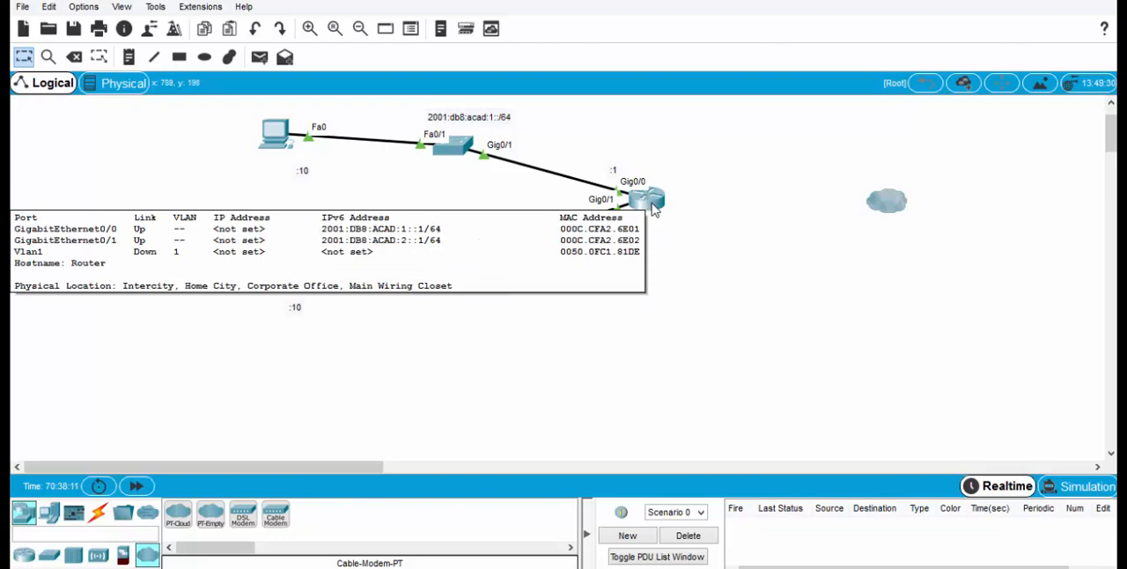
{"action": "left_click", "coordinate": [651, 202]}
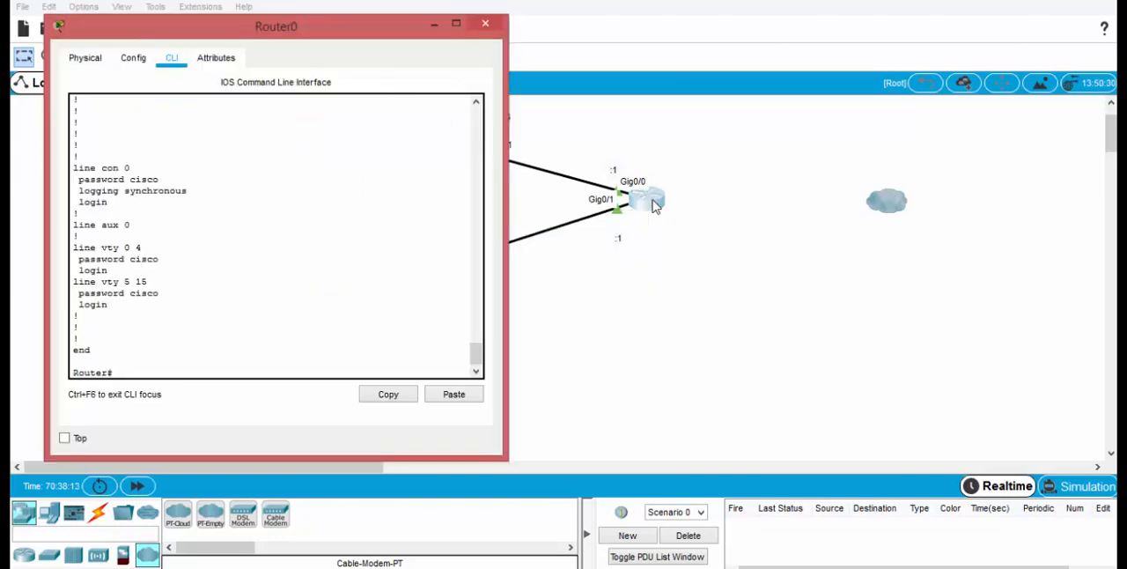
{"action": "left_click", "coordinate": [94, 63]}
{"action": "left_click_drag", "start_coordinate": [178, 32], "coordinate": [483, 34]}
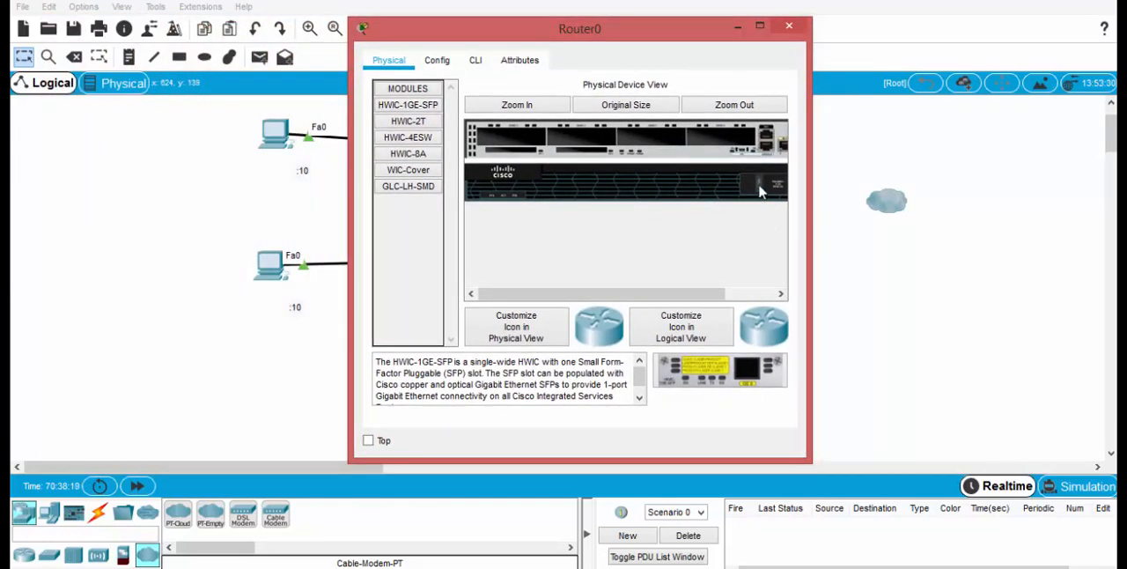
{"action": "left_click", "coordinate": [409, 125]}
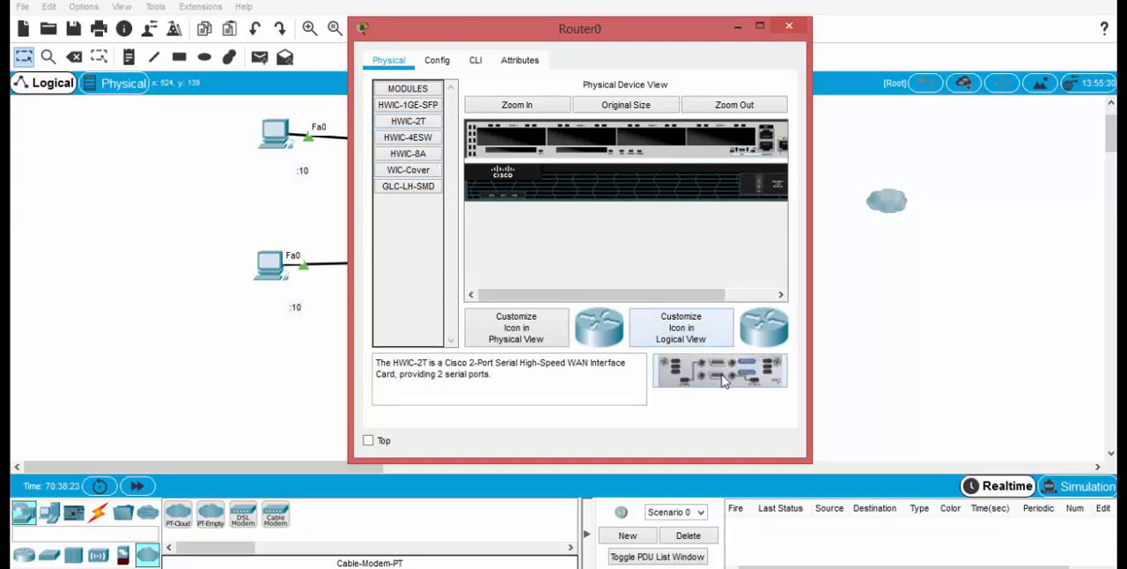
{"action": "left_click_drag", "start_coordinate": [722, 379], "coordinate": [727, 145]}
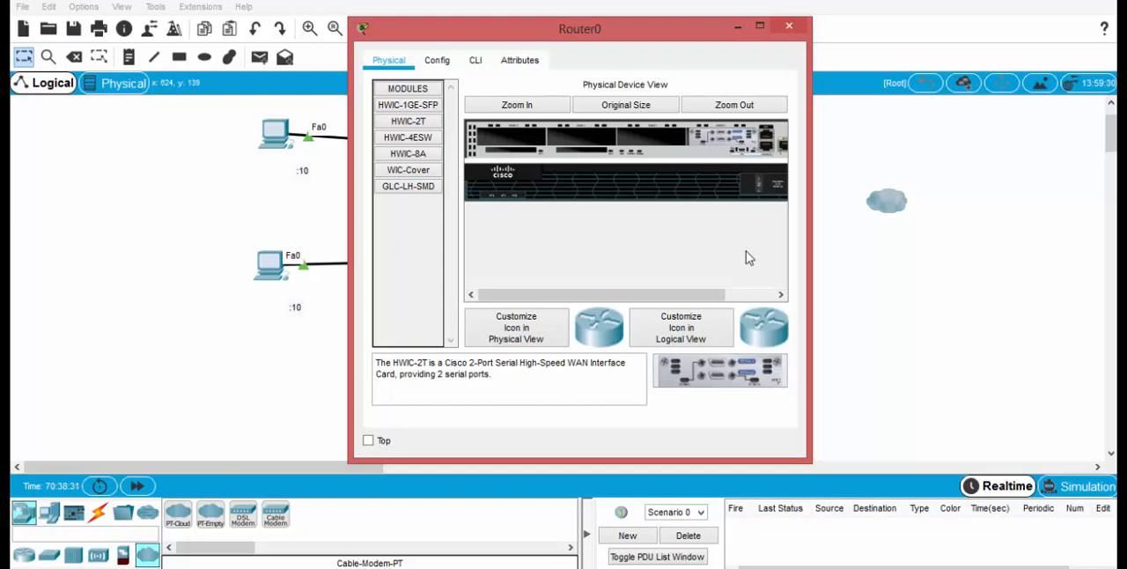
{"action": "left_click", "coordinate": [789, 28]}
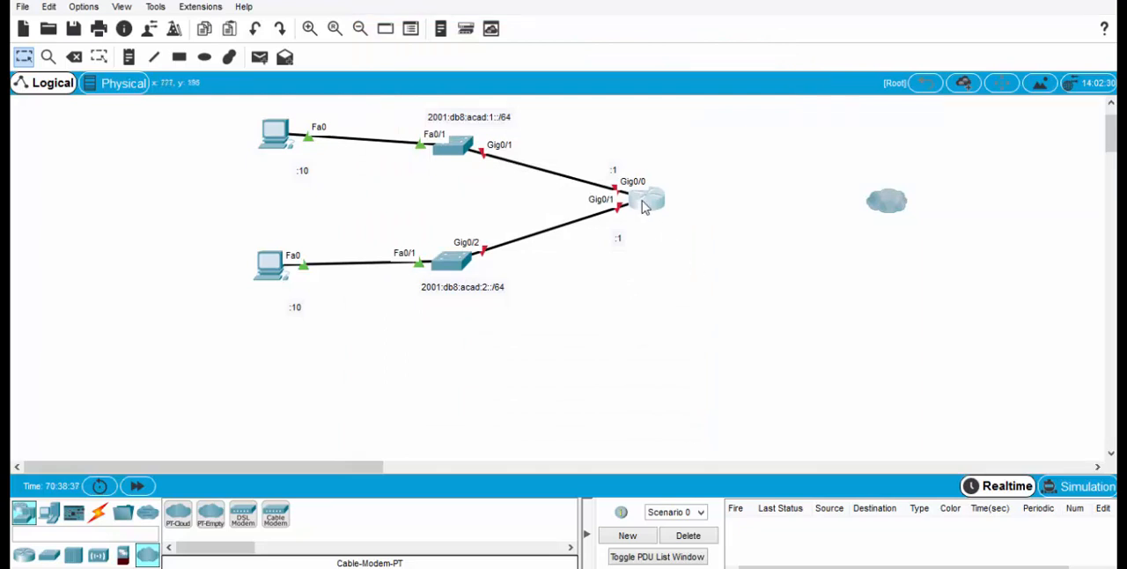
Step: Check the router's startup in its command line and examine its interface summary for the serial ports and IPv6 addresses
{"action": "mouse_move", "coordinate": [643, 205]}
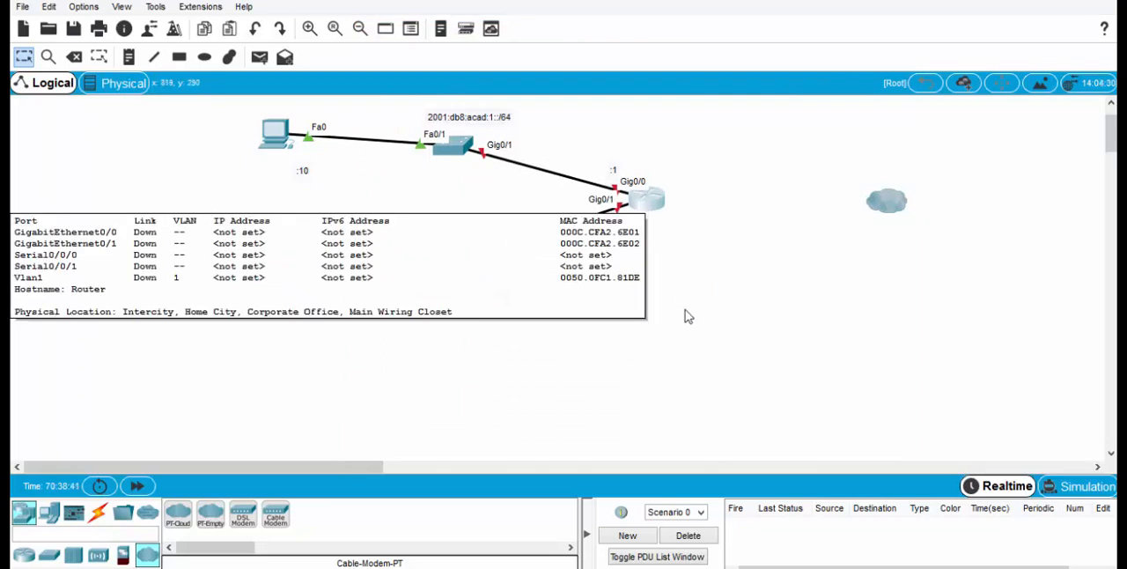
{"action": "left_click", "coordinate": [656, 204]}
{"action": "left_click", "coordinate": [458, 92]}
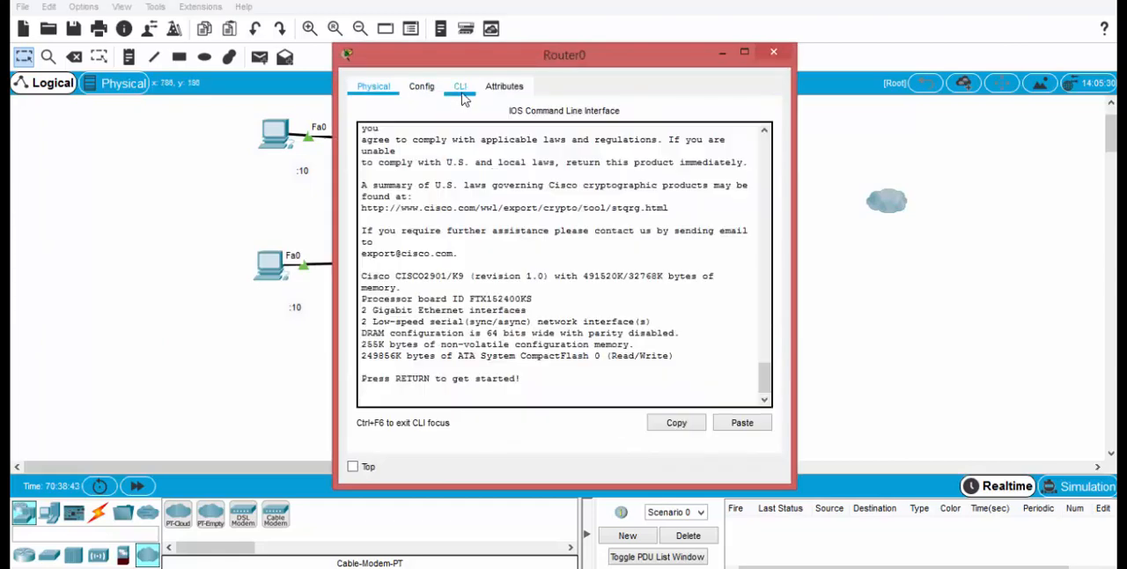
{"action": "key", "text": "Return"}
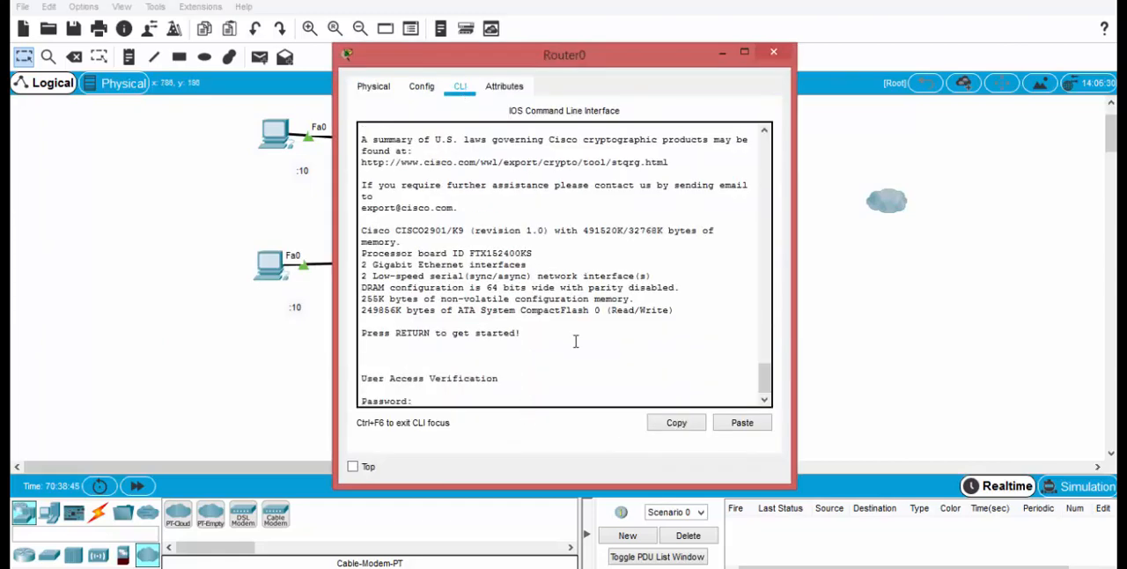
{"action": "left_click", "coordinate": [773, 52]}
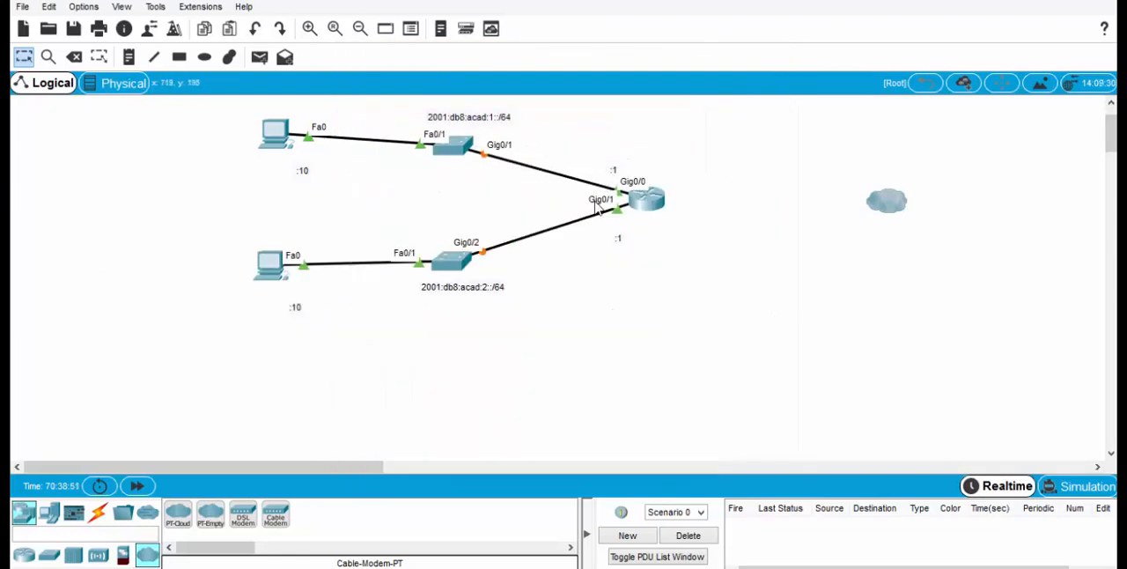
{"action": "left_click", "coordinate": [662, 203]}
{"action": "left_click", "coordinate": [773, 53]}
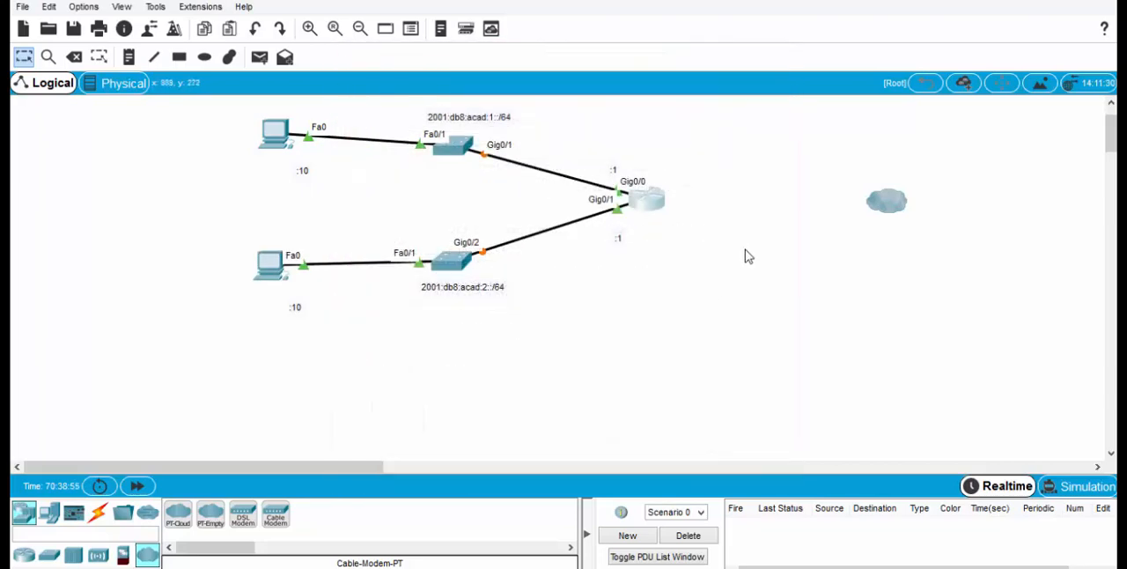
{"action": "mouse_move", "coordinate": [653, 208]}
Step: Connect the router's Serial0/0/0 port to the cloud's Serial0 port with a Serial DTE cable
{"action": "left_click", "coordinate": [98, 514]}
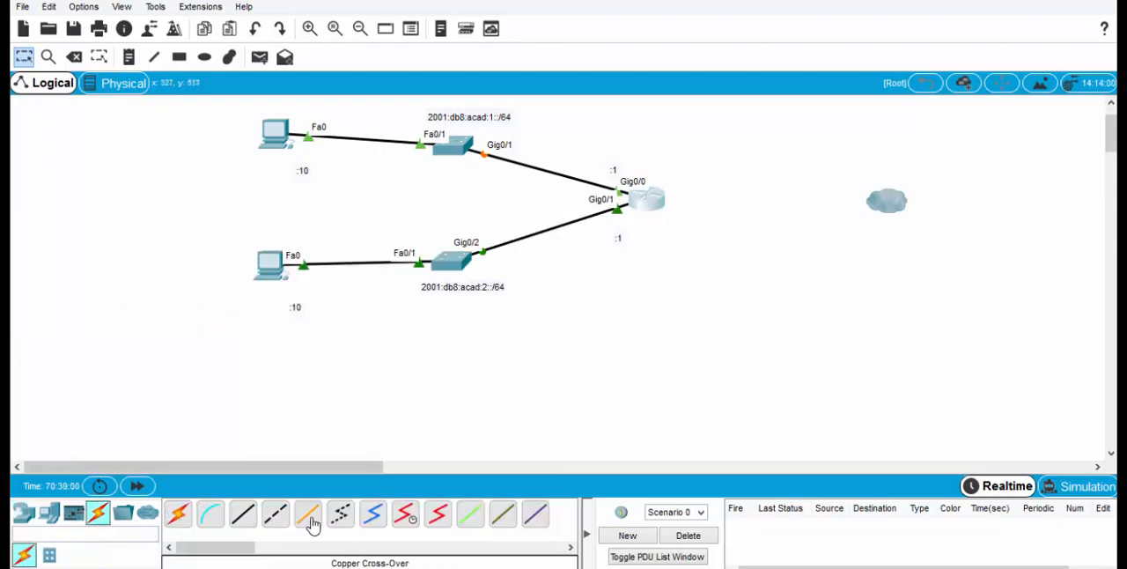
{"action": "left_click", "coordinate": [438, 516]}
{"action": "left_click", "coordinate": [656, 204]}
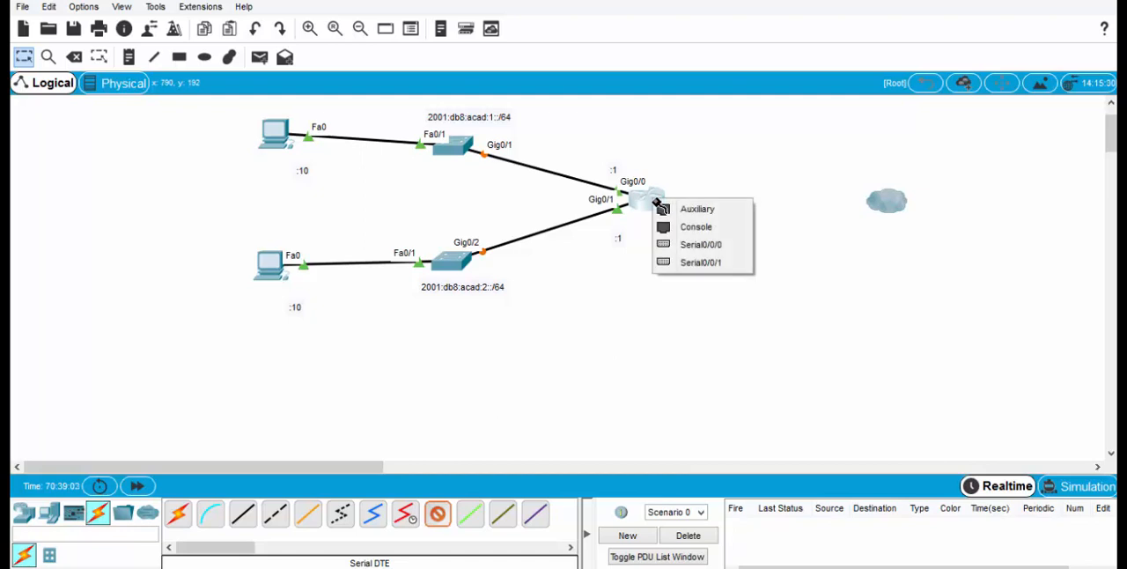
{"action": "left_click", "coordinate": [685, 248]}
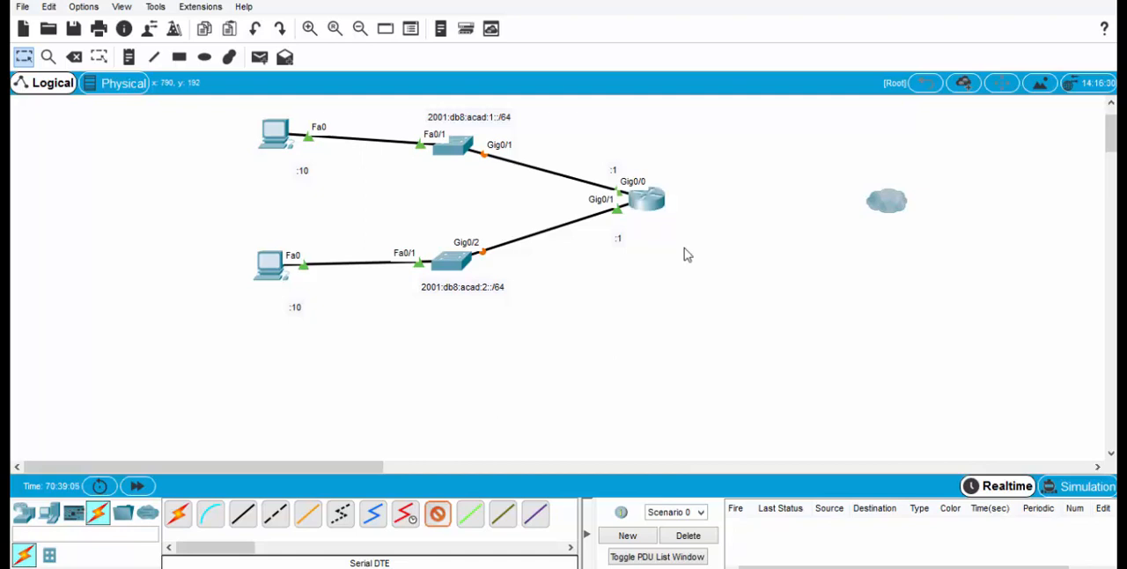
{"action": "left_click", "coordinate": [885, 203]}
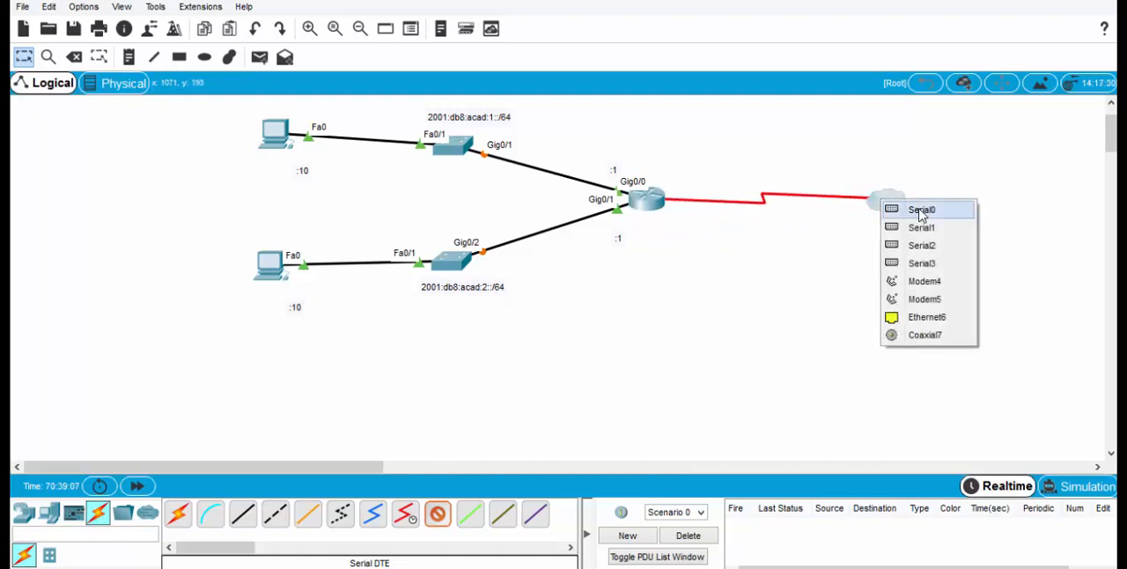
{"action": "left_click", "coordinate": [921, 211]}
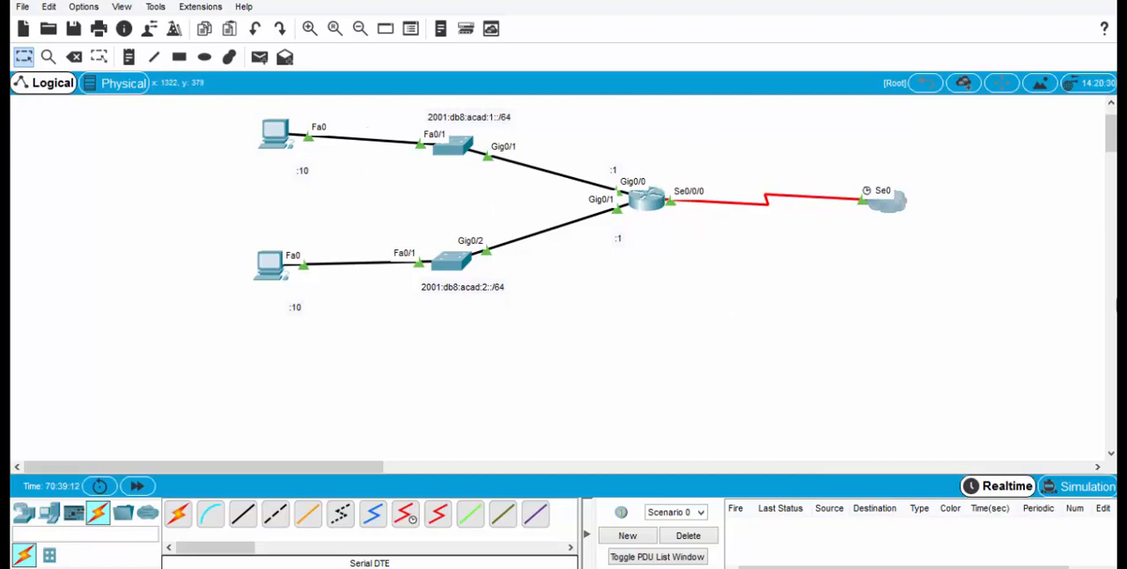
Step: Log in to the router's command line with the console password, enter global configuration mode, and move the window clear of the serial link
{"action": "left_click", "coordinate": [650, 204]}
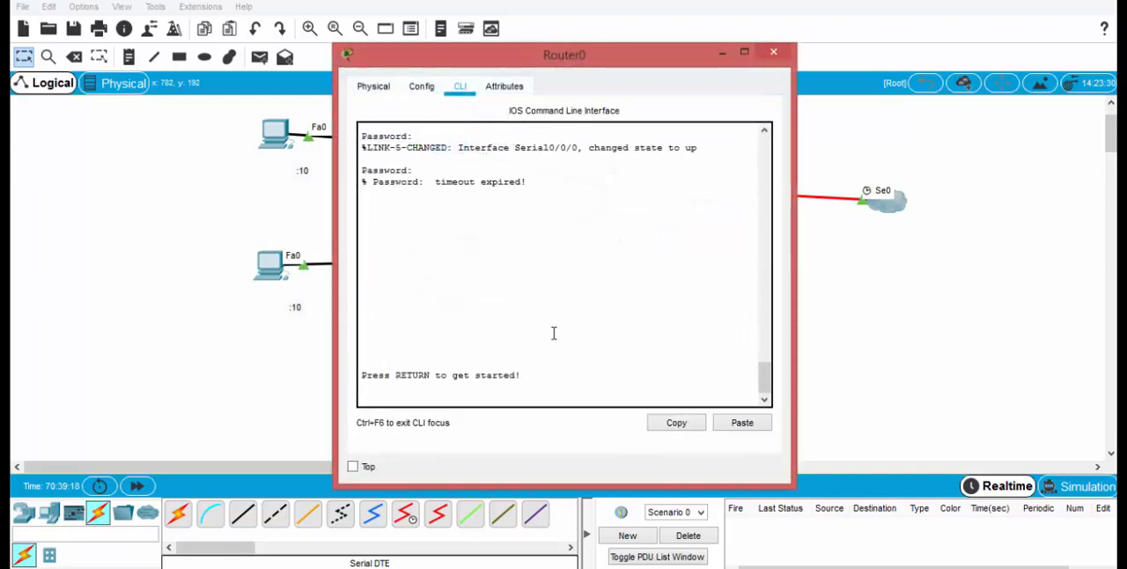
{"action": "key", "text": "Return"}
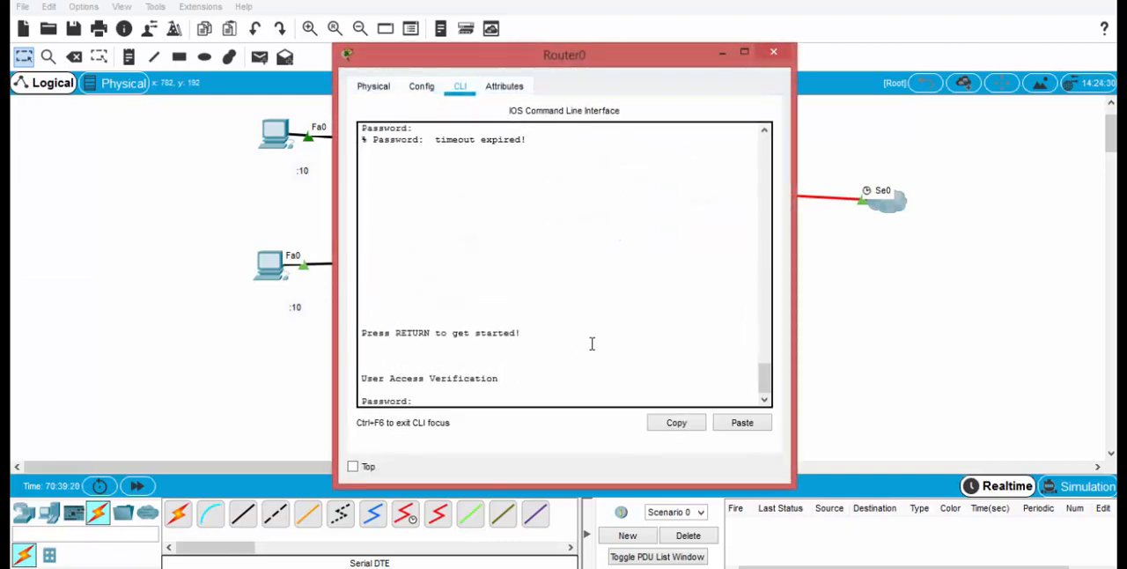
{"action": "key", "text": "Return"}
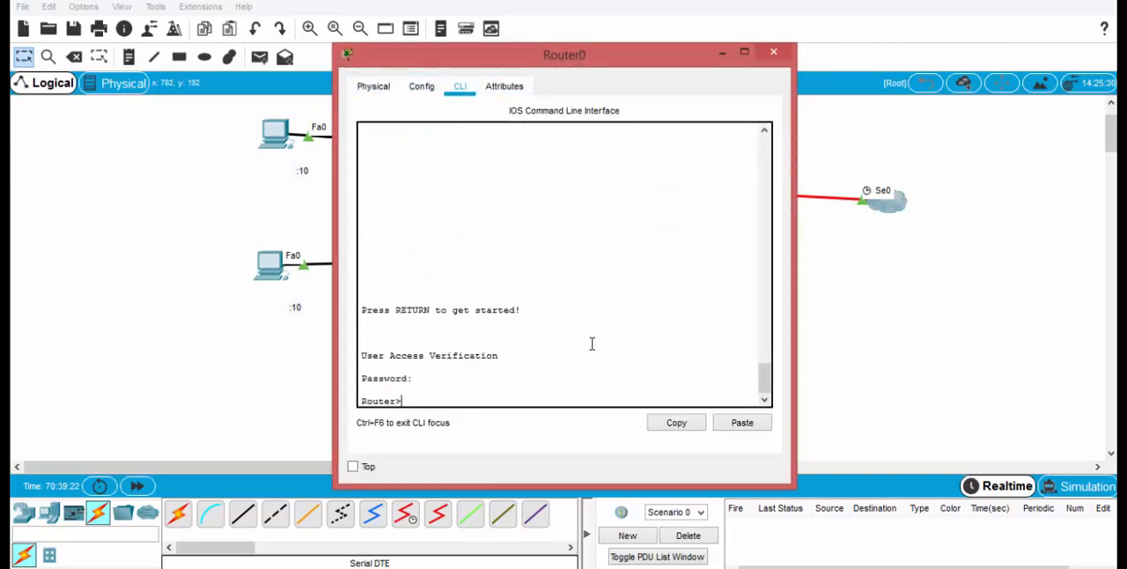
{"action": "type", "text": "ena"}
{"action": "key", "text": "Tab"}
{"action": "key", "text": "Return"}
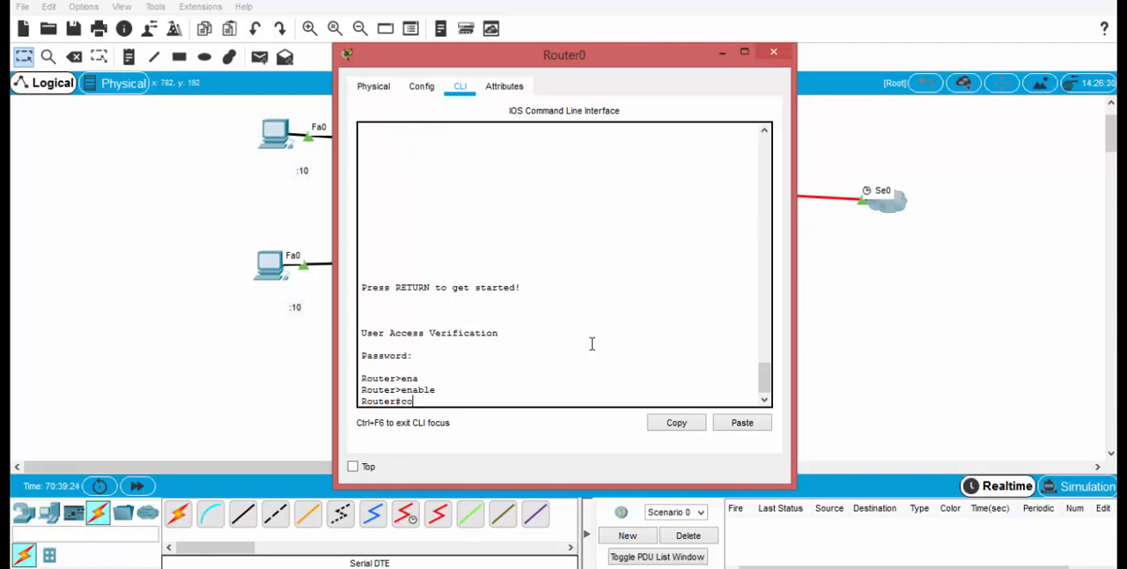
{"action": "type", "text": "conf t"}
{"action": "key", "text": "Return"}
{"action": "left_click_drag", "start_coordinate": [639, 64], "coordinate": [378, 29]}
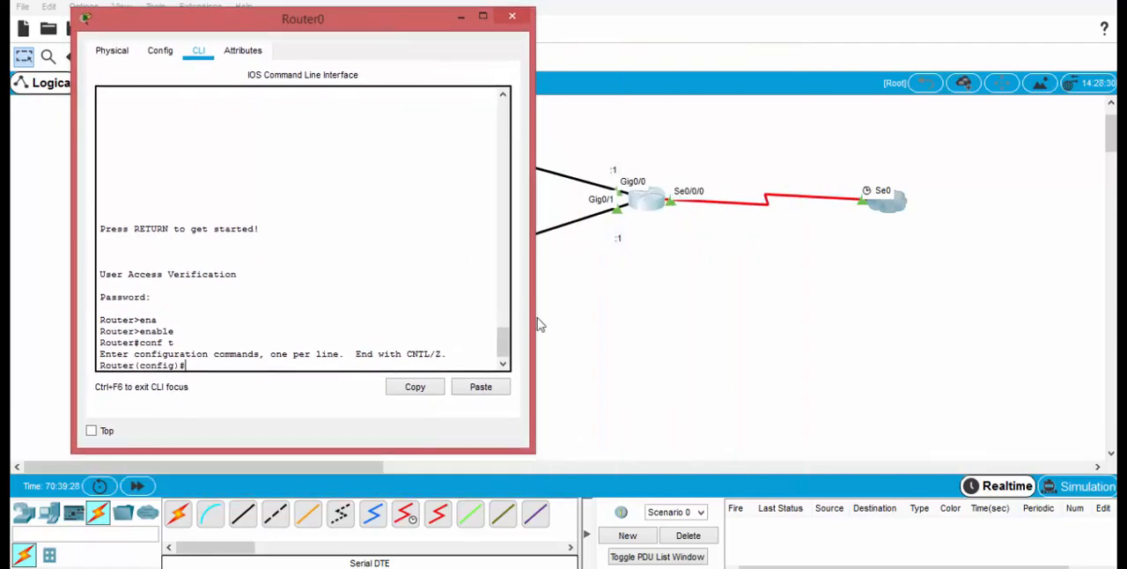
Step: Enter configuration of interface s0/0/0, check the description syntax help, and set its description to "#Interface reseau externe#"
{"action": "type", "text": "interf"}
{"action": "key", "text": "Tab"}
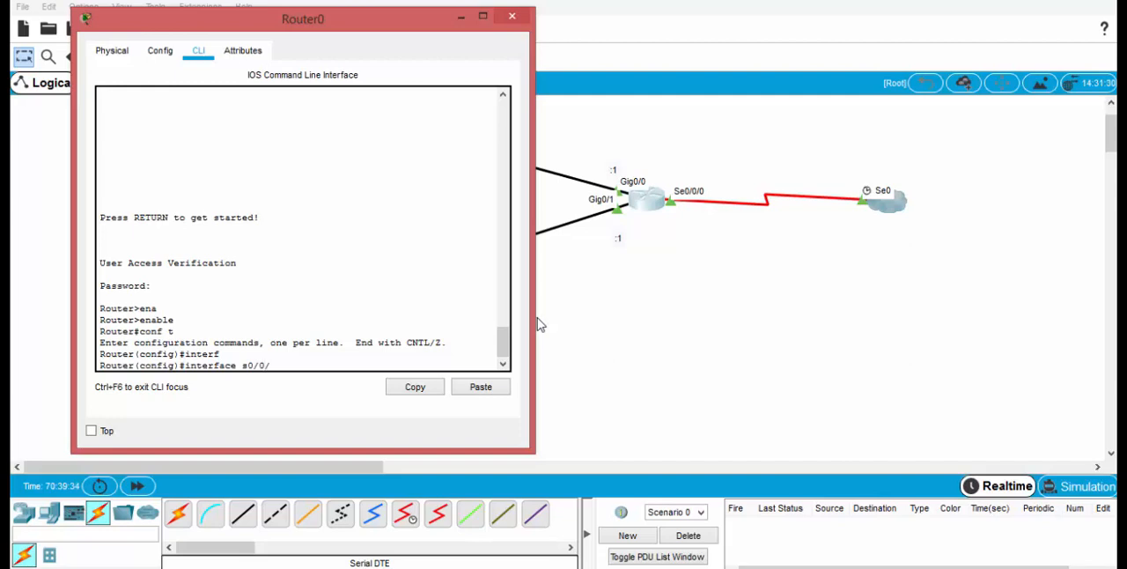
{"action": "type", "text": "s0/0/0"}
{"action": "key", "text": "Return"}
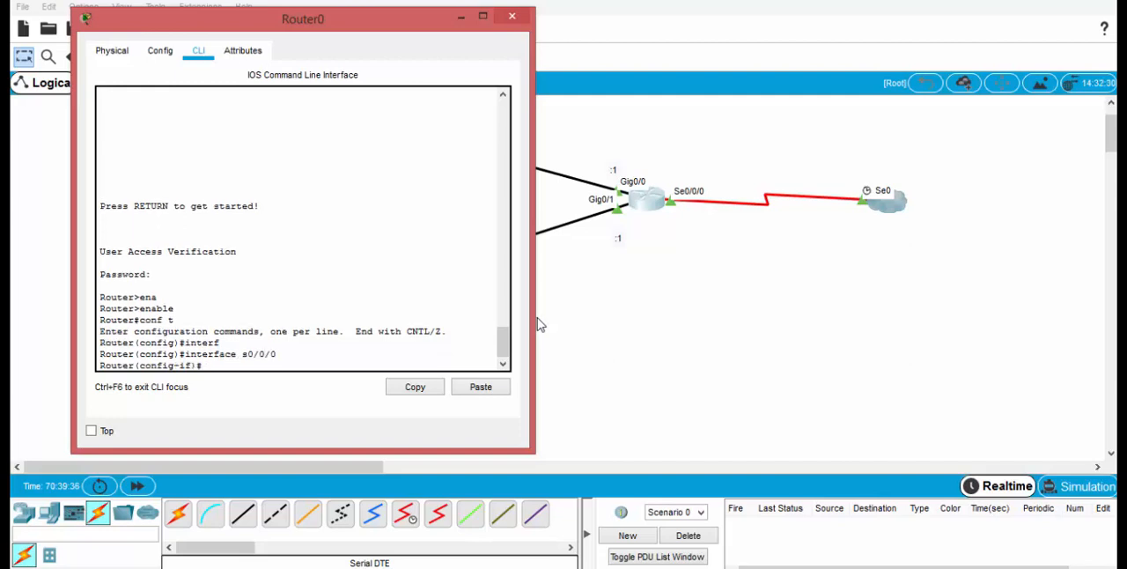
{"action": "type", "text": "desc"}
{"action": "key", "text": "Tab"}
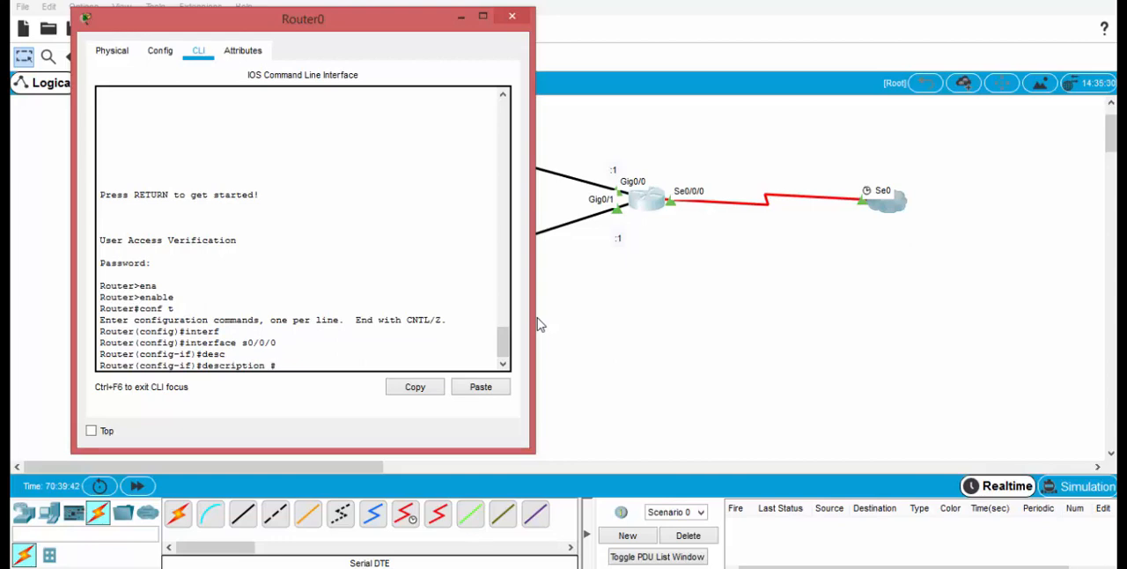
{"action": "type", "text": "?"}
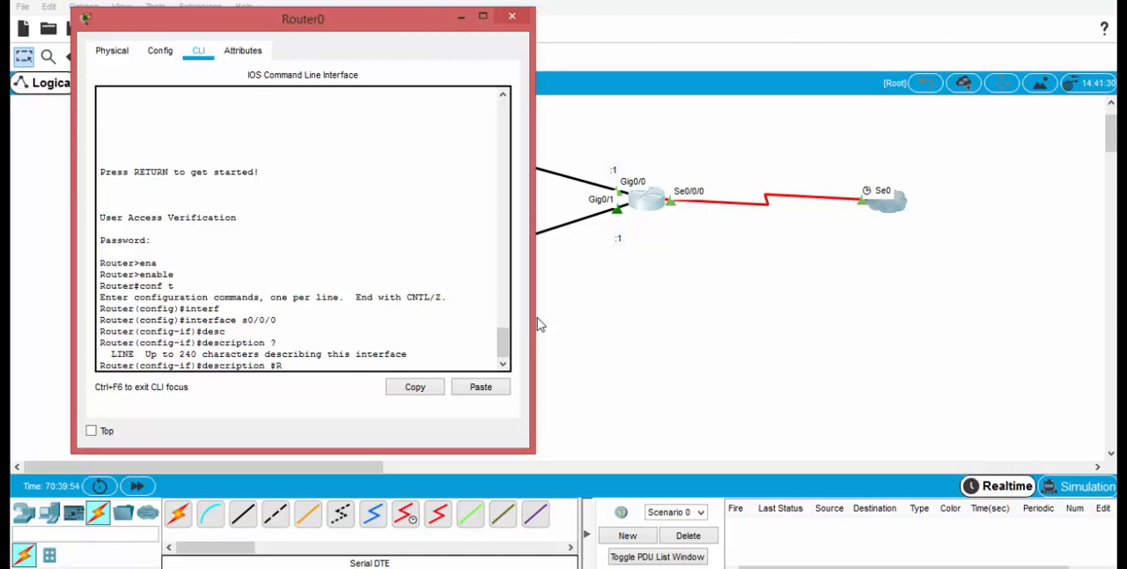
{"action": "type", "text": "face"}
{"action": "type", "text": " d"}
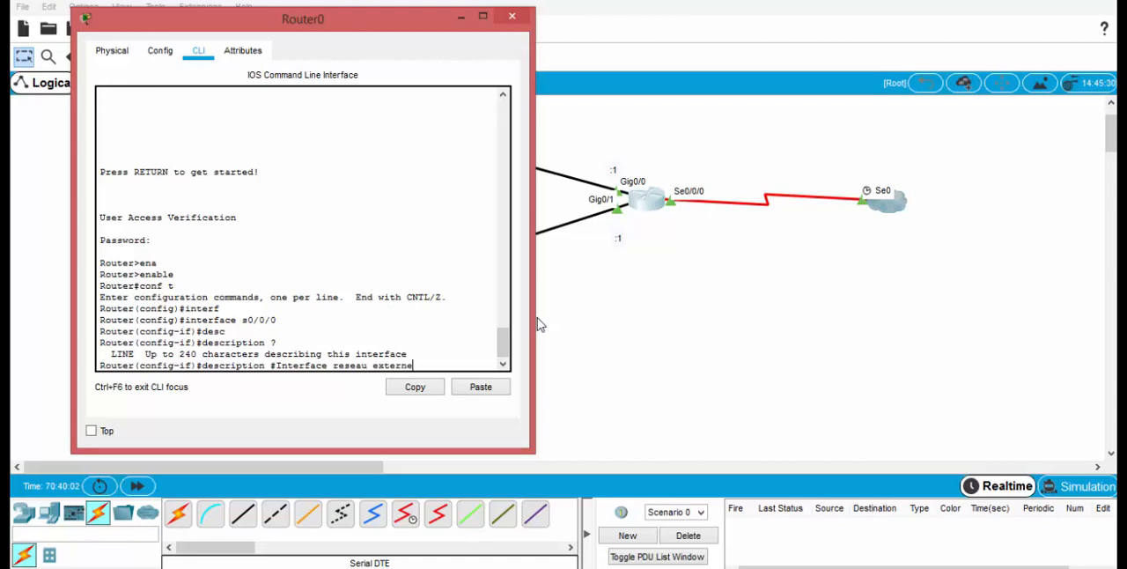
{"action": "key", "text": "Return"}
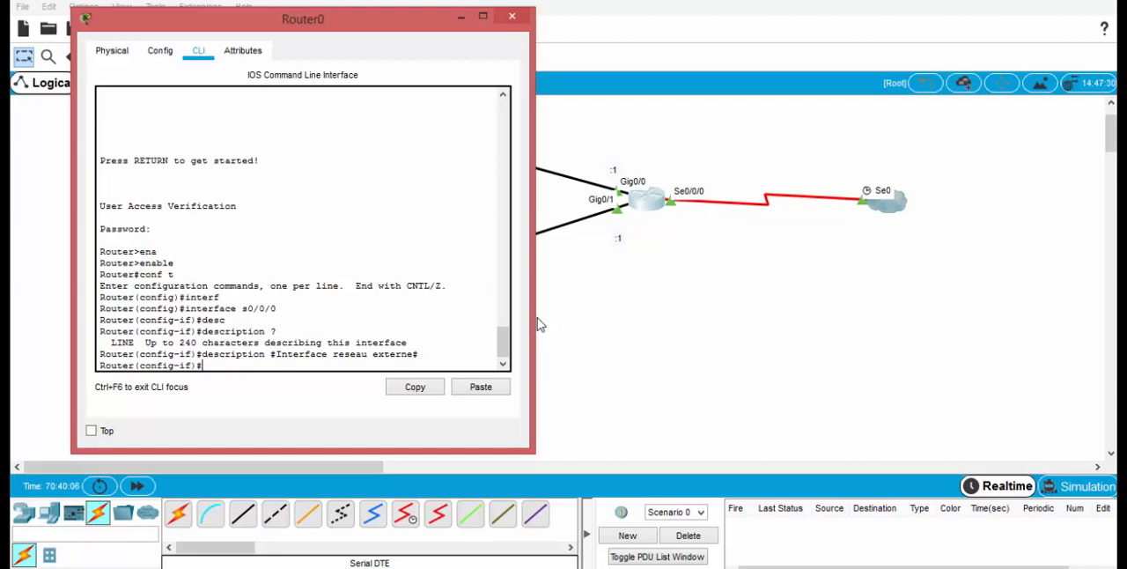
Step: Start an ipv6 address command for the router's serial interface, without an address
{"action": "type", "text": "ipv"}
{"action": "key", "text": "Tab"}
{"action": "type", "text": "ad"}
{"action": "key", "text": "Tab"}
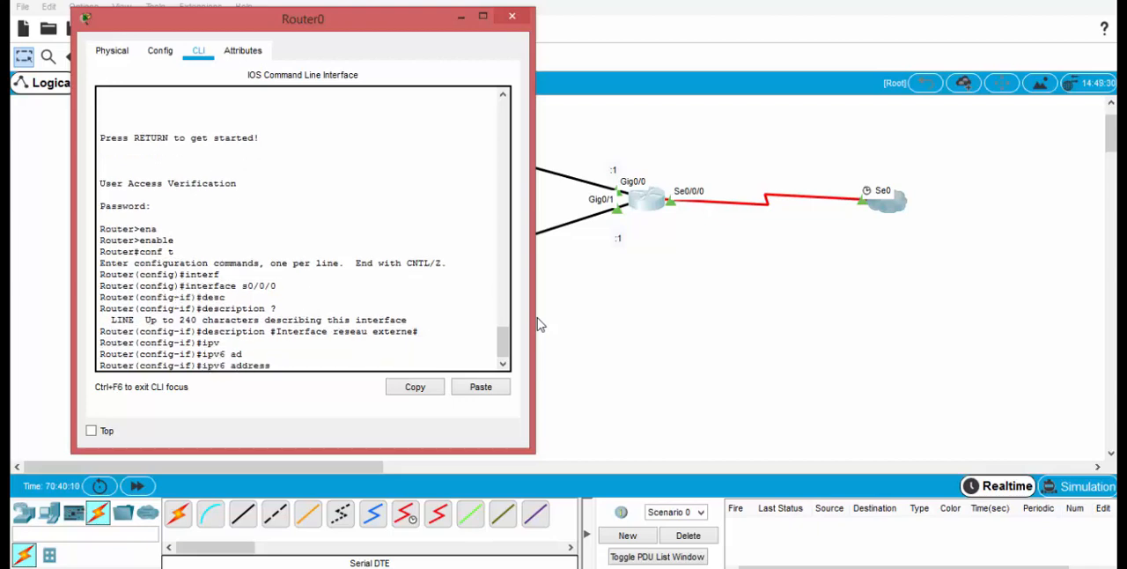
Step: Return to the workspace and place the note "2001:db8:acad:3::/64" above the serial link between router and cloud
{"action": "left_click", "coordinate": [732, 282]}
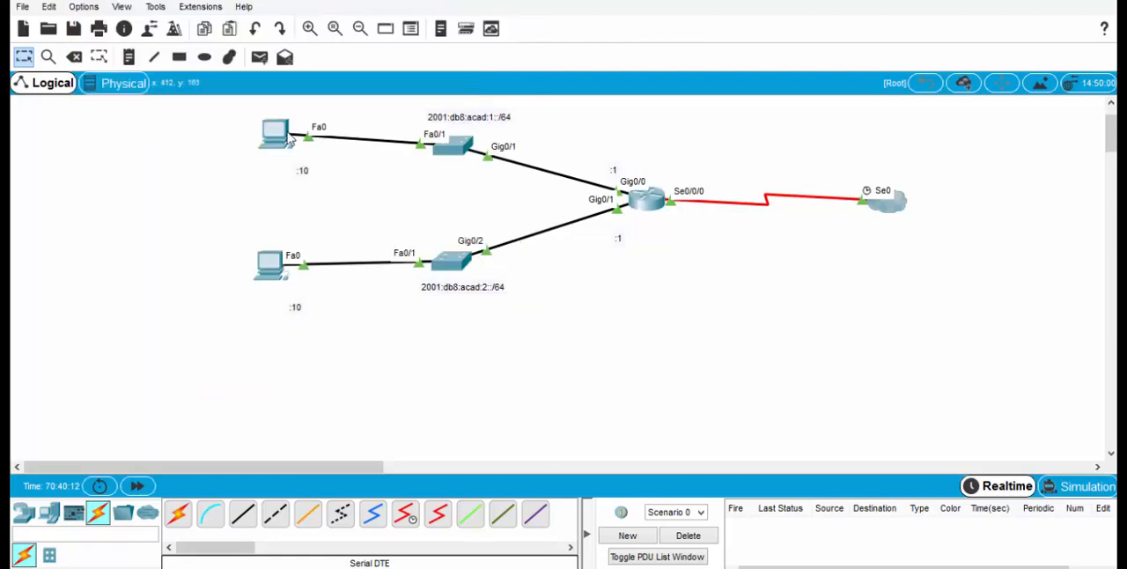
{"action": "left_click", "coordinate": [134, 63]}
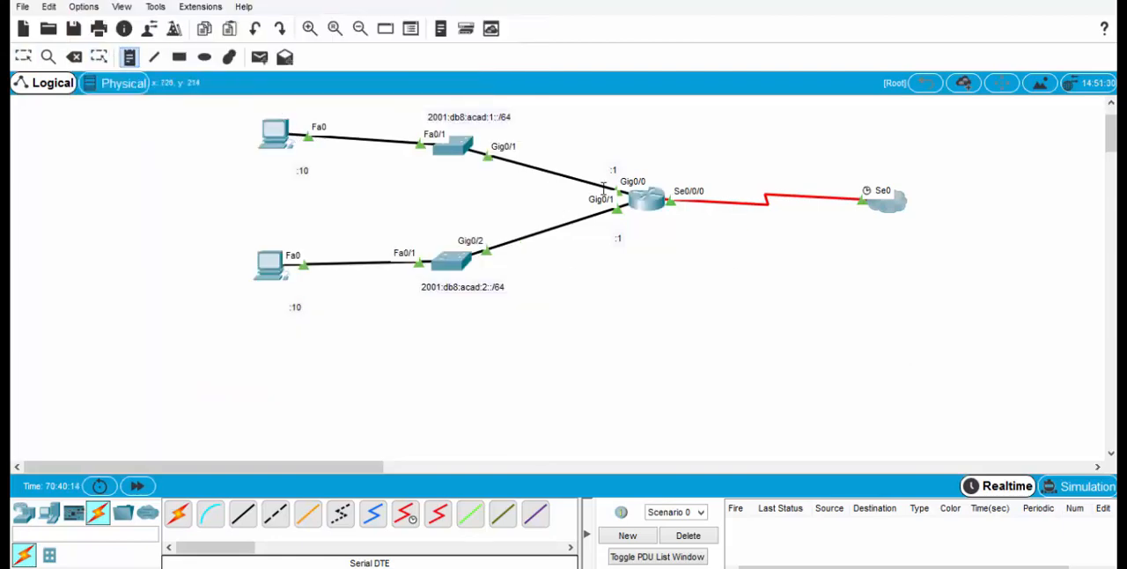
{"action": "left_click", "coordinate": [703, 141]}
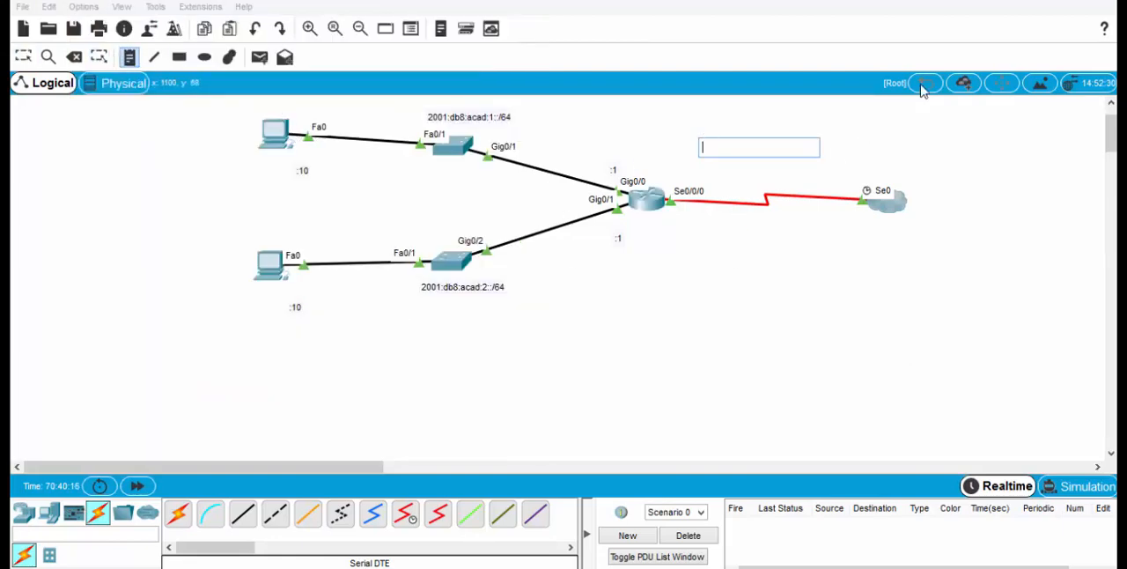
{"action": "type", "text": "2001"}
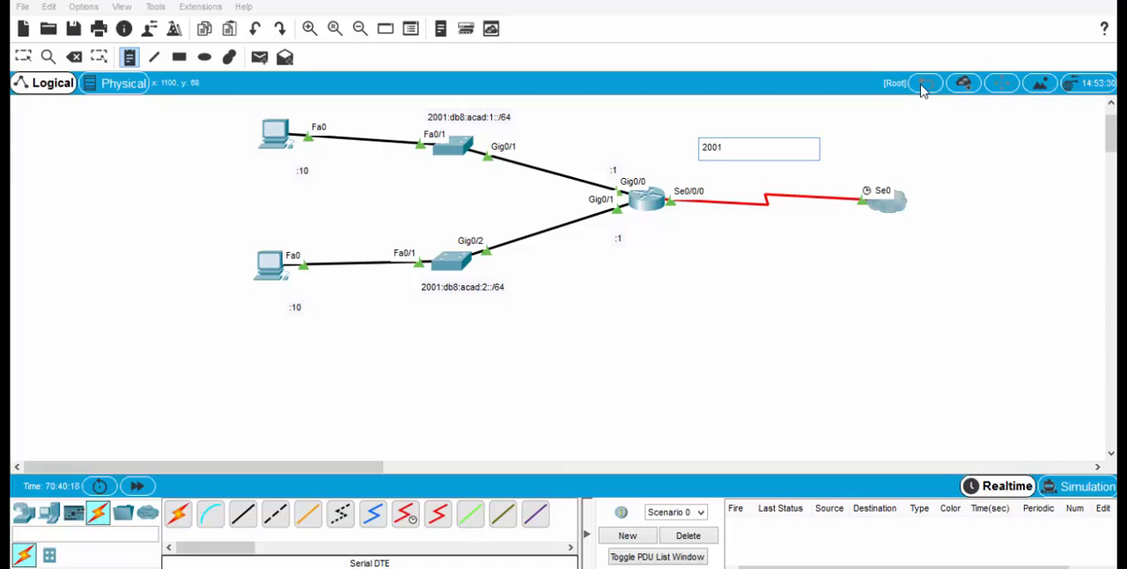
{"action": "type", "text": ":db8:"}
{"action": "type", "text": "acad:3::/64"}
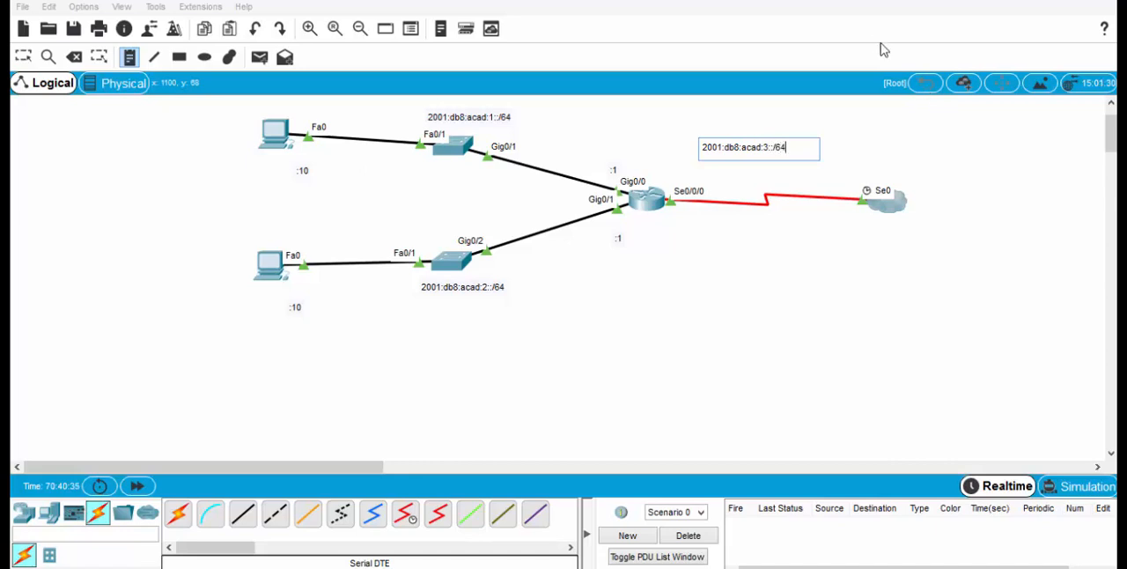
Step: Place the note ".1" just below the router's Se0/0/0 port and leave note placement
{"action": "left_click", "coordinate": [130, 58]}
{"action": "left_click", "coordinate": [670, 225]}
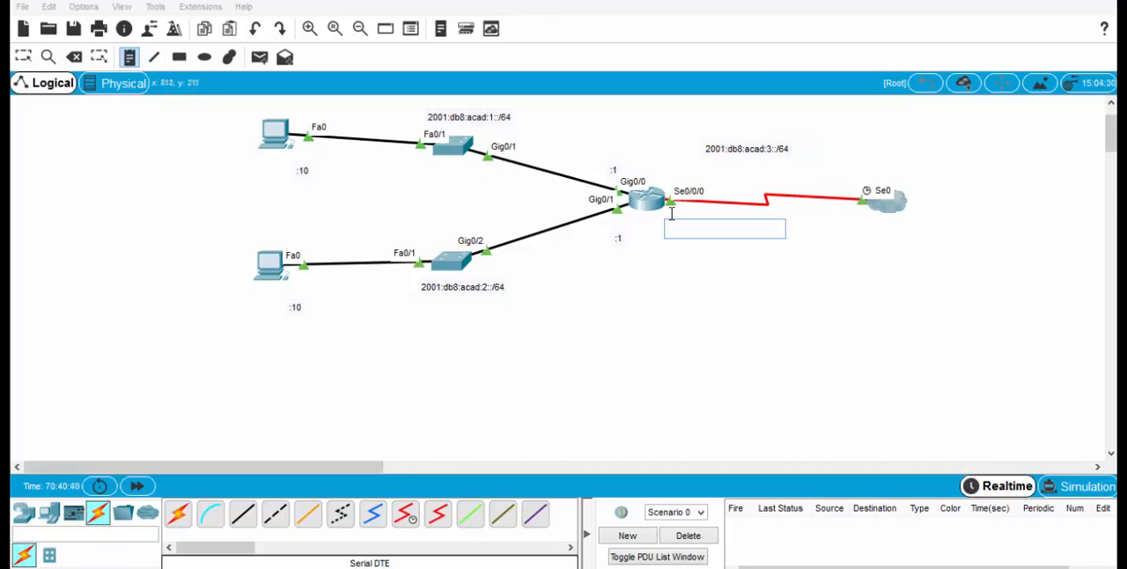
{"action": "type", "text": ".1"}
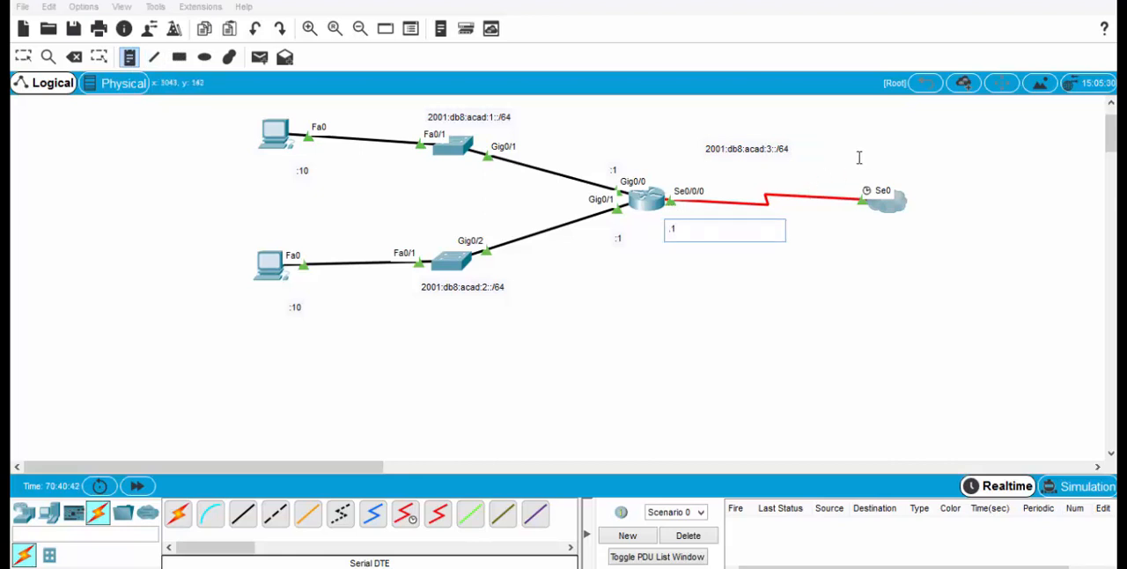
{"action": "key", "text": "Escape"}
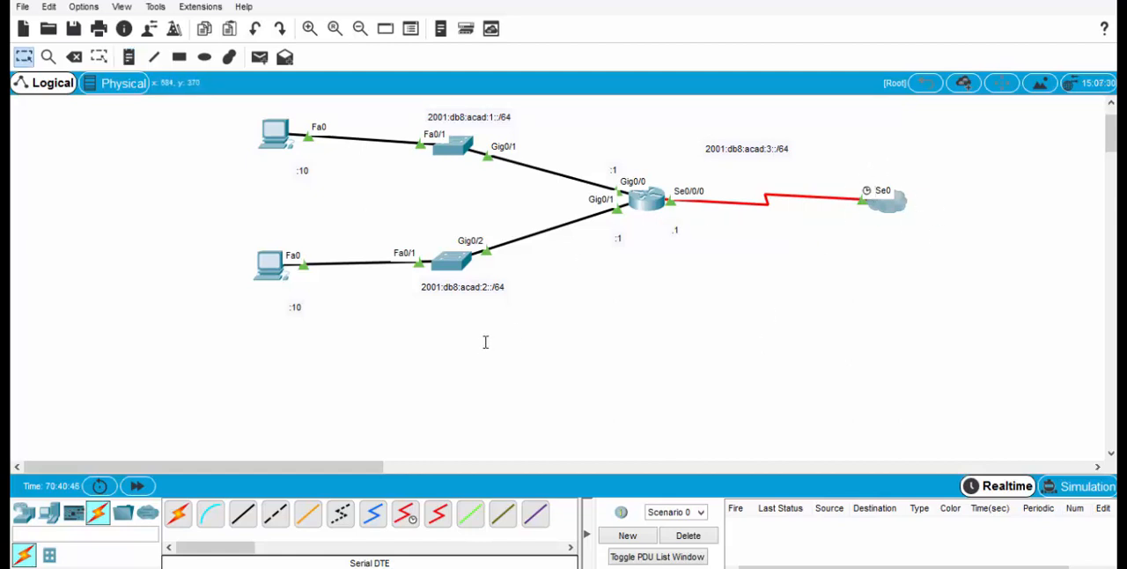
Step: Reopen the router's command line and complete the pending command to assign 2001:db8:acad:3::1/64 to the serial interface
{"action": "left_click", "coordinate": [643, 202]}
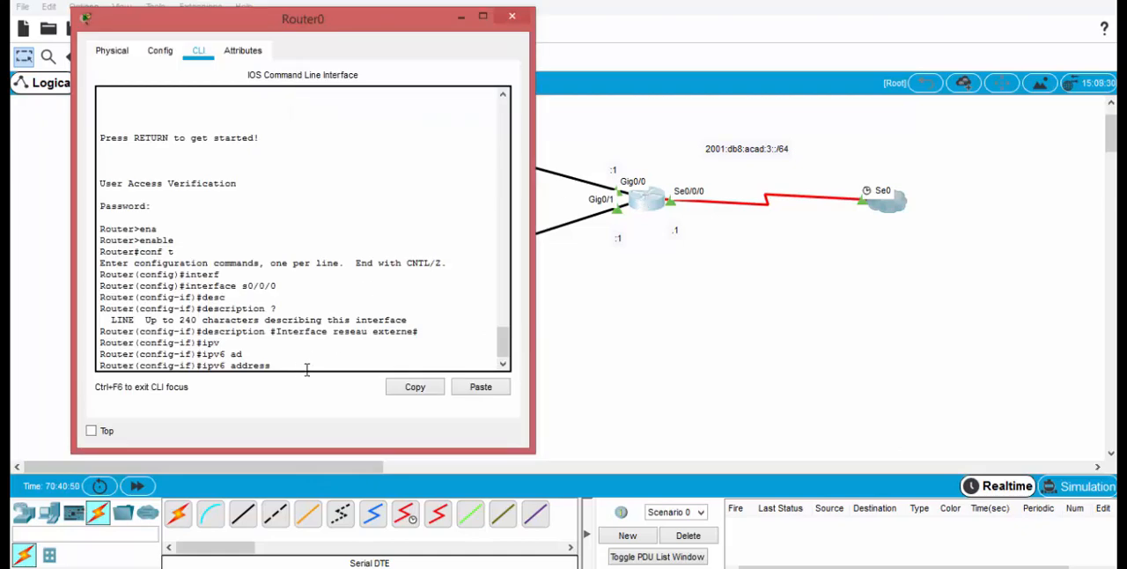
{"action": "type", "text": "2001:"}
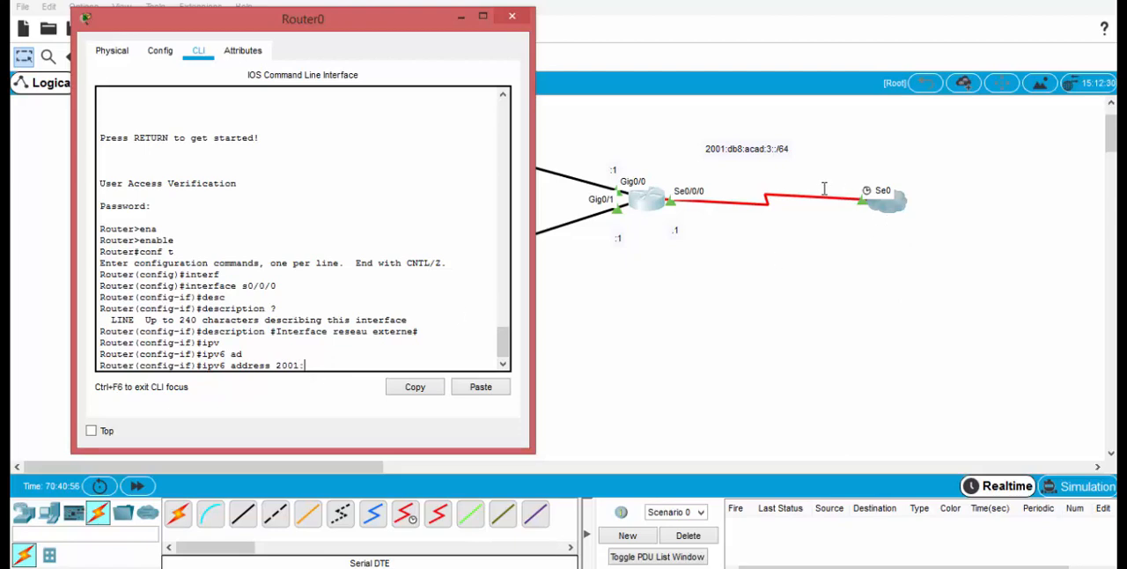
{"action": "type", "text": "db8:acad:3::1/64"}
{"action": "key", "text": "Return"}
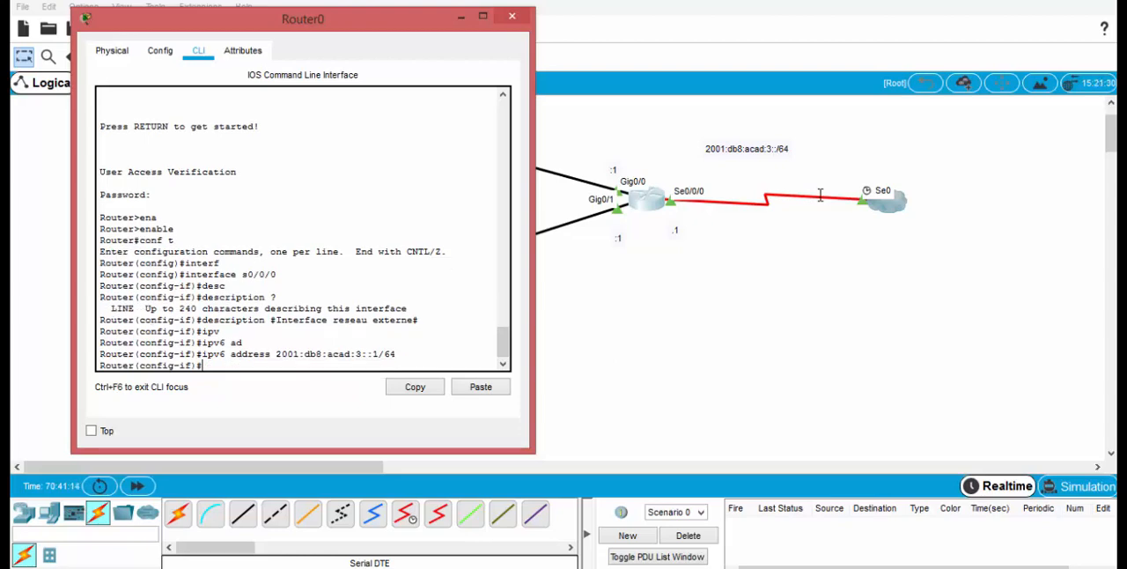
Step: Assign fe80::1 as the link-local IPv6 address of the router's serial interface
{"action": "type", "text": "i"}
{"action": "type", "text": "pv6 ad"}
{"action": "key", "text": "Tab"}
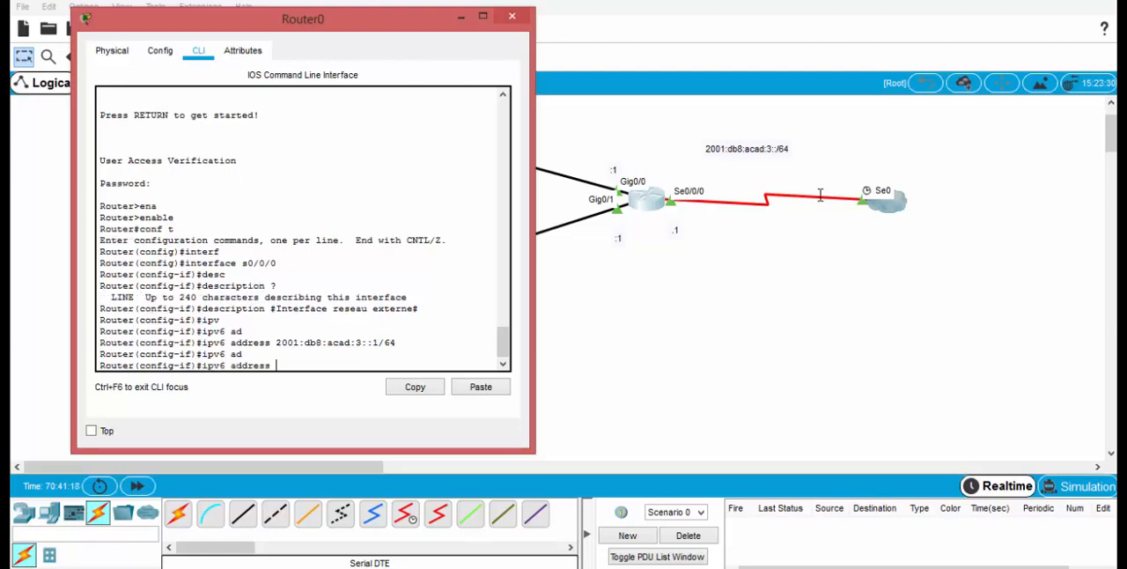
{"action": "type", "text": "fe80::1 lin"}
{"action": "key", "text": "Tab"}
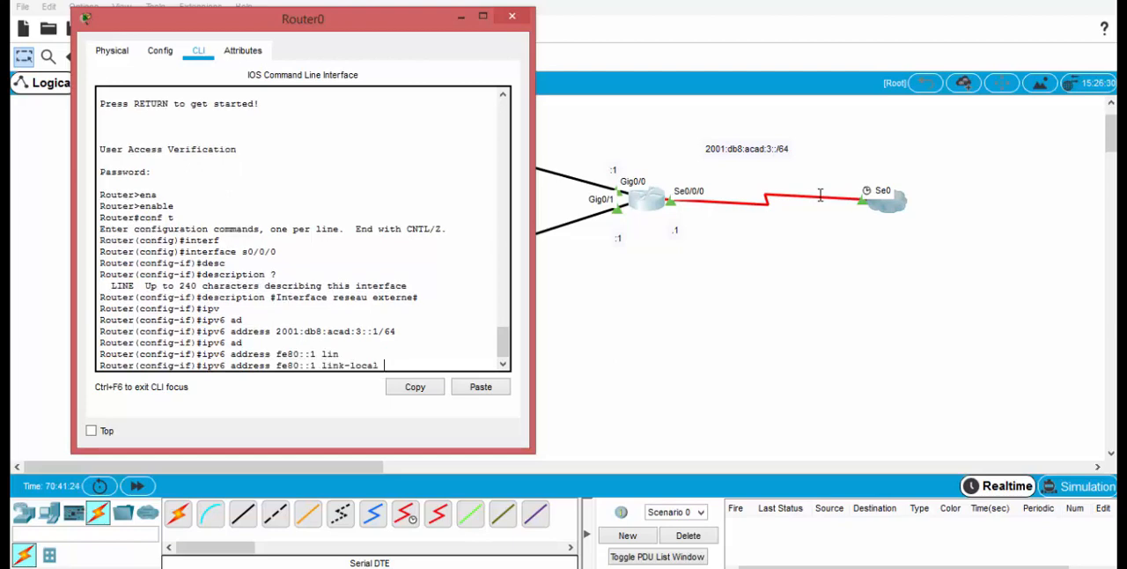
{"action": "key", "text": "Return"}
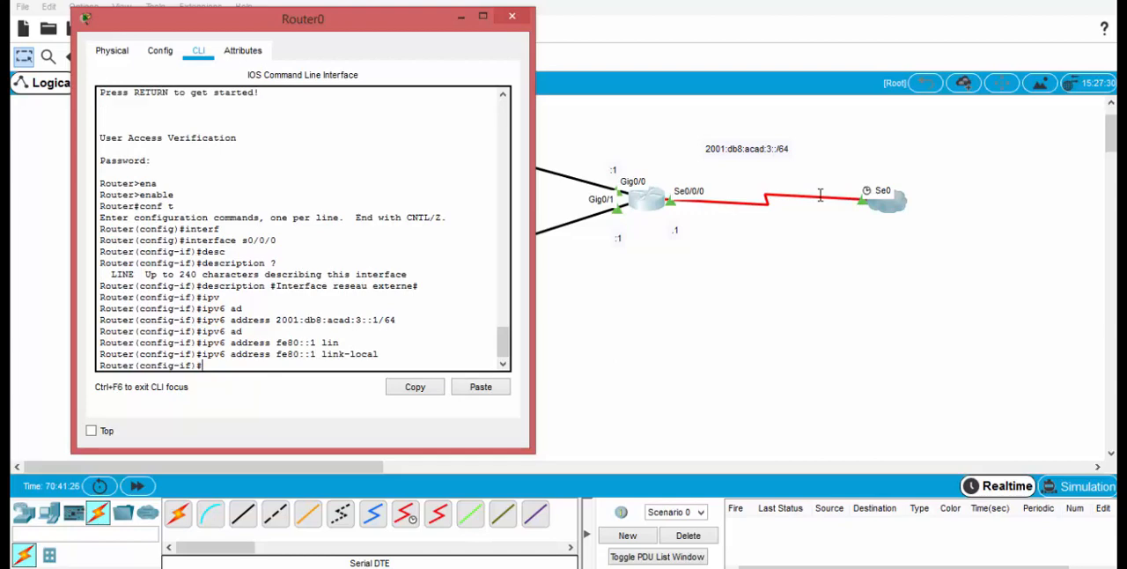
Step: Enable the serial interface with no shutdown, save the router configuration with do wr, and return to the workspace
{"action": "type", "text": "no shu"}
{"action": "key", "text": "Tab"}
{"action": "key", "text": "Return"}
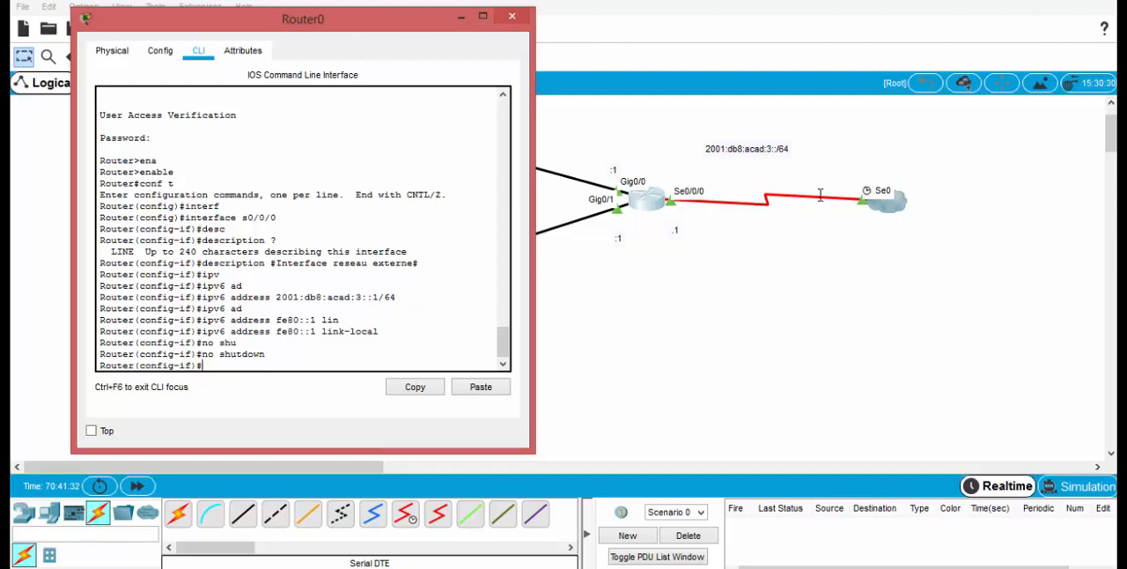
{"action": "type", "text": "do wr"}
{"action": "key", "text": "Return"}
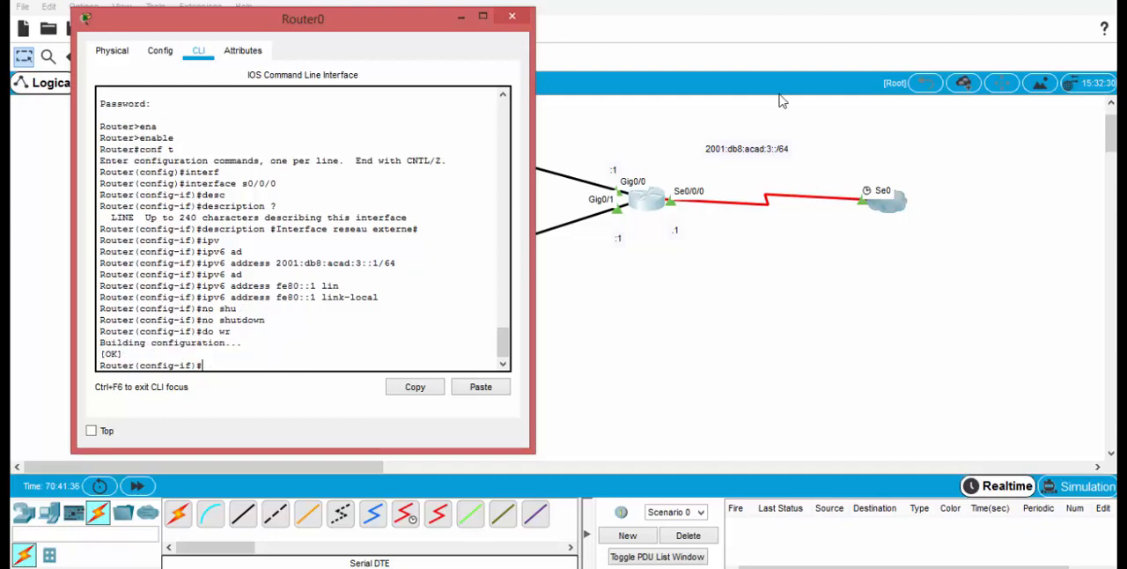
{"action": "left_click", "coordinate": [765, 2]}
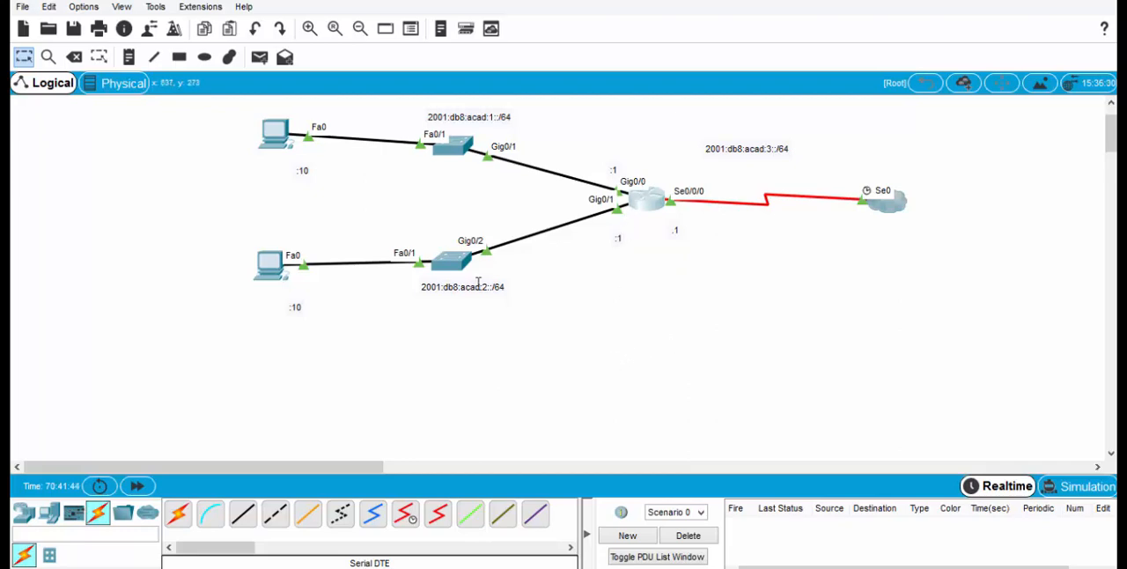
Step: Examine PC1's IP configuration for its IPv6 address, link-local address and IPv6 gateway
{"action": "left_click", "coordinate": [270, 264]}
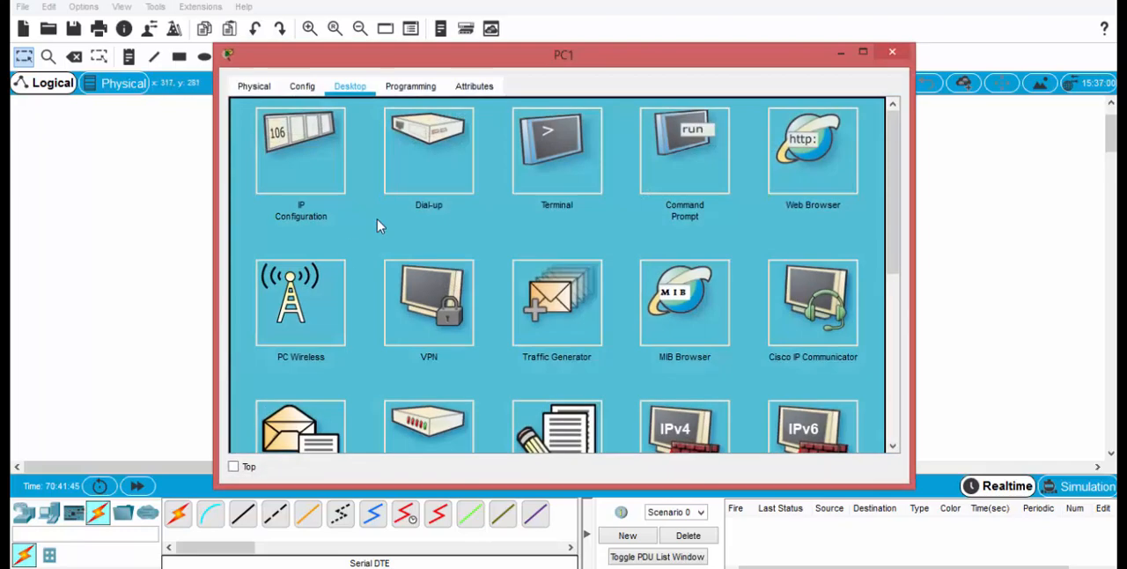
{"action": "left_click", "coordinate": [338, 171]}
{"action": "left_click_drag", "start_coordinate": [564, 259], "coordinate": [441, 262]}
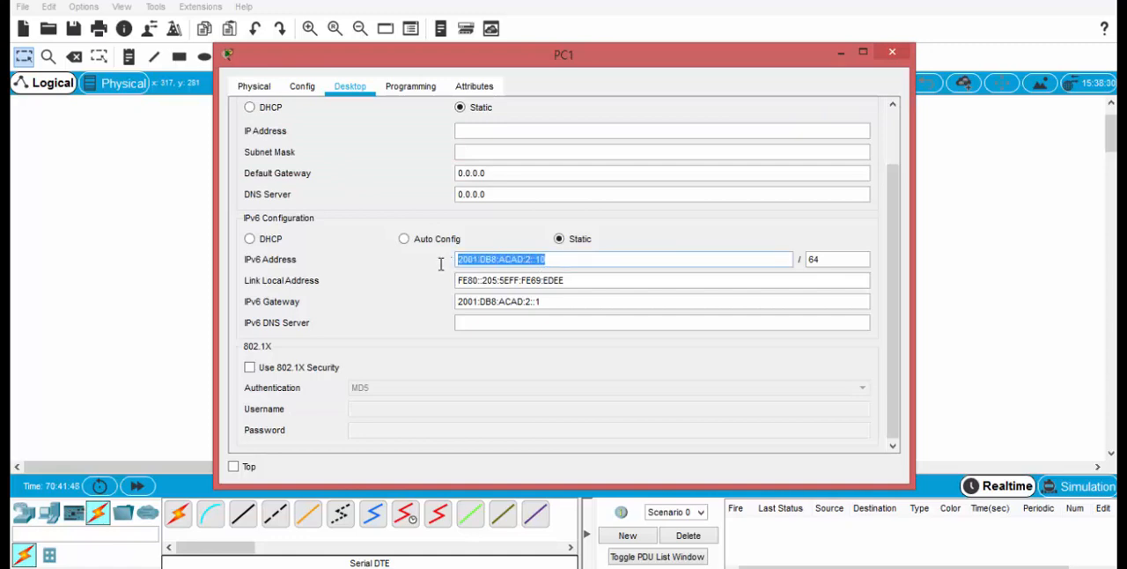
{"action": "left_click_drag", "start_coordinate": [570, 280], "coordinate": [451, 283]}
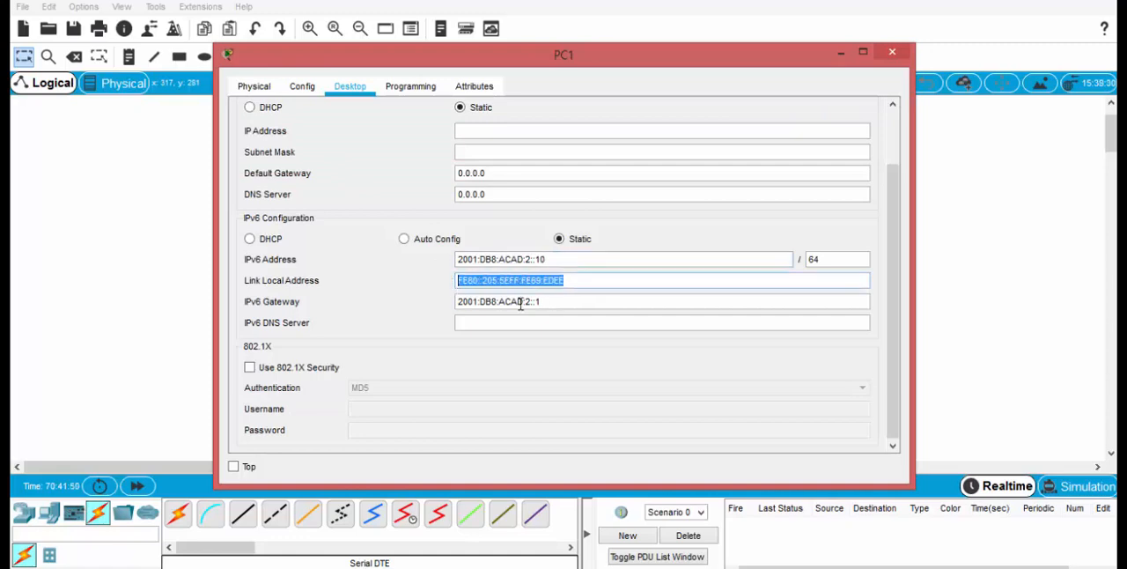
{"action": "left_click", "coordinate": [566, 302]}
{"action": "left_click_drag", "start_coordinate": [566, 301], "coordinate": [451, 309]}
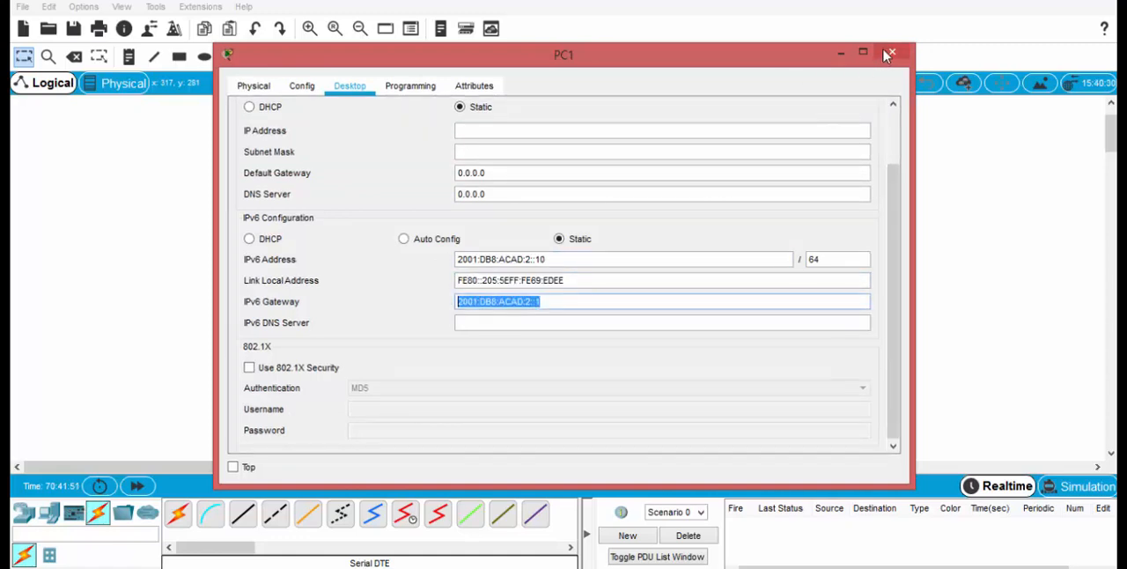